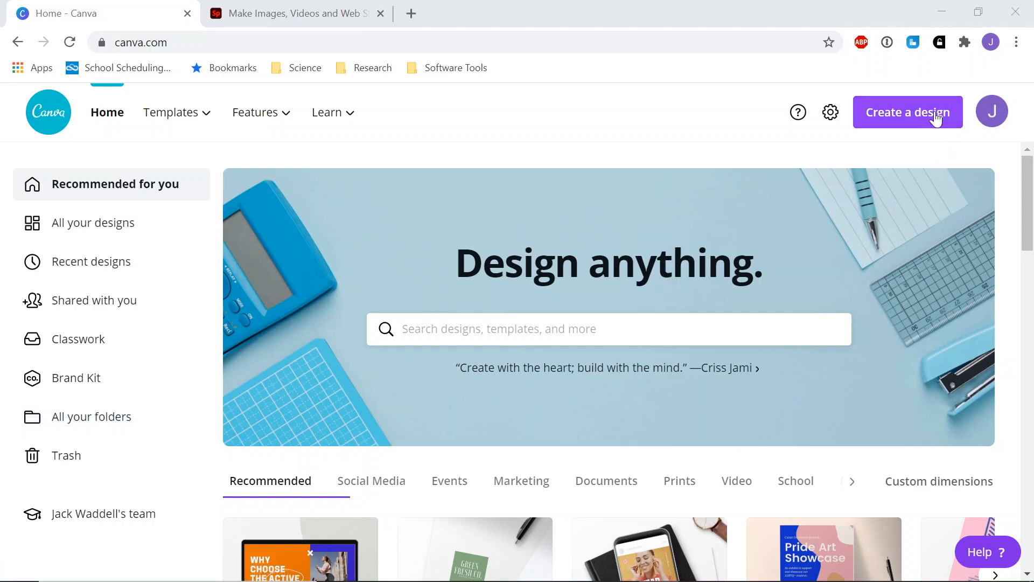
- Create a new blank Presentation design at 1920 × 1080 px
click(931, 118)
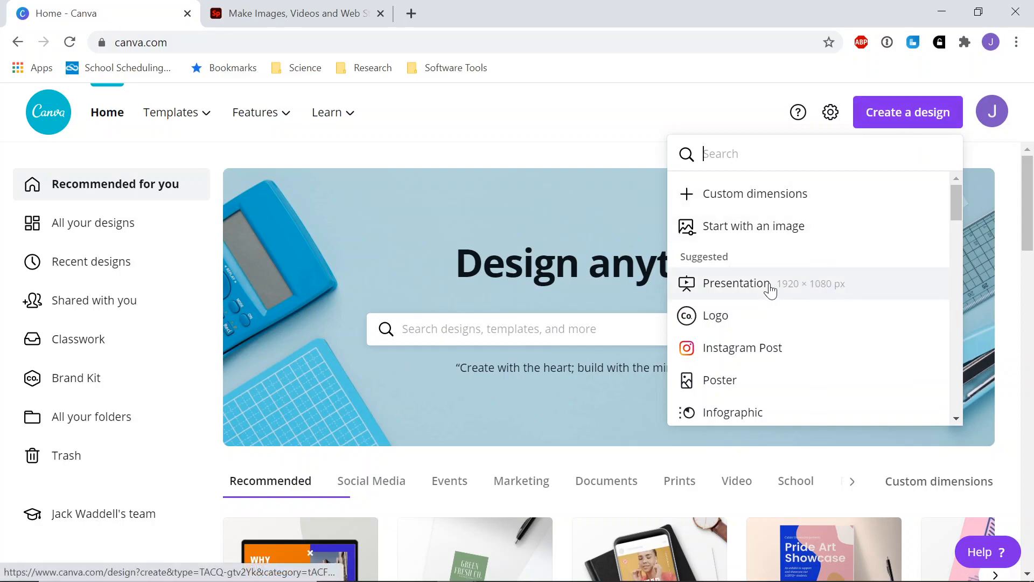
scroll(769, 350, down, 6)
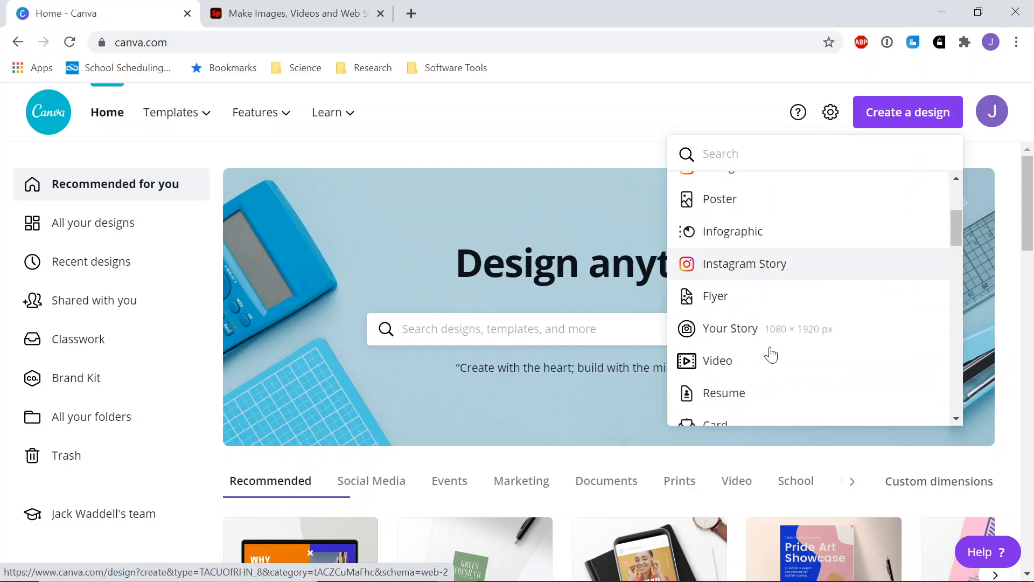
scroll(760, 365, down, 3)
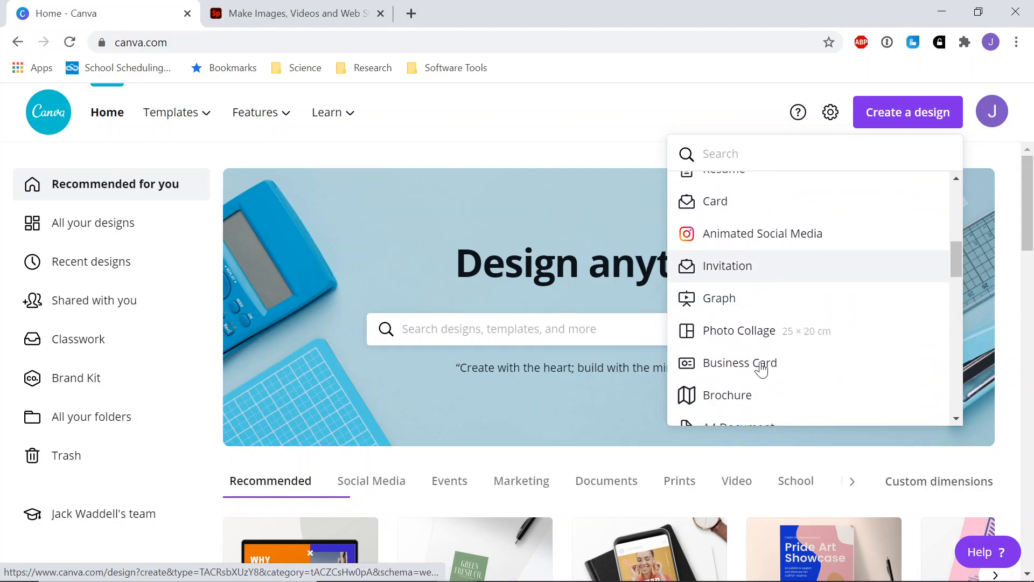
scroll(761, 370, up, 9)
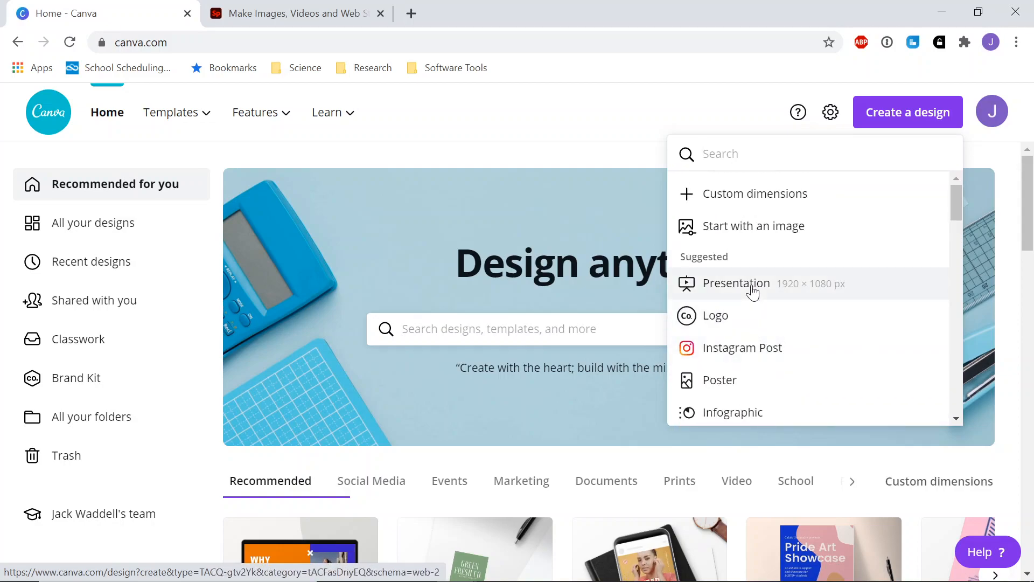
click(753, 293)
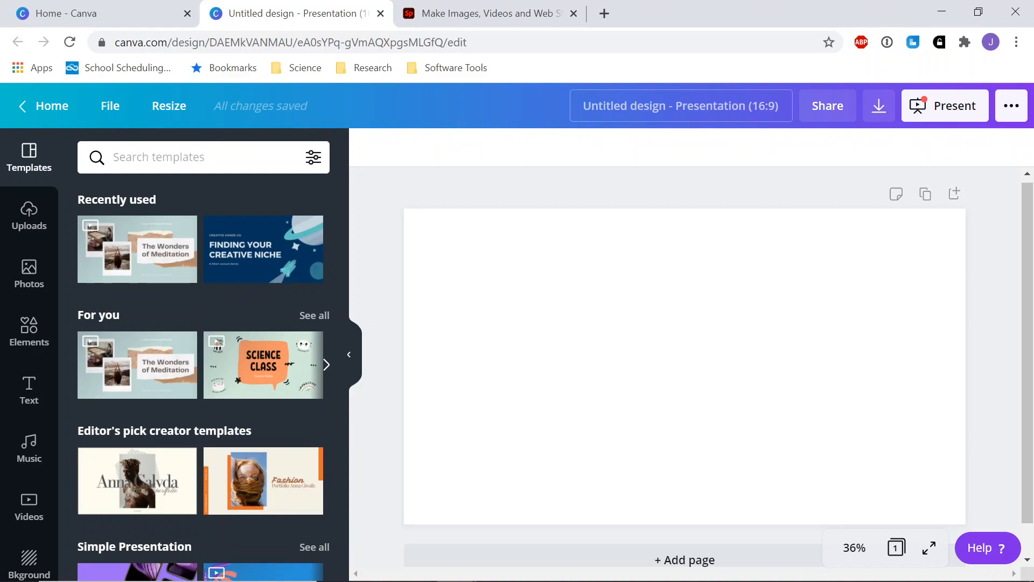
- Rename the design as Sample Presentation
click(659, 109)
key(BackSpace)
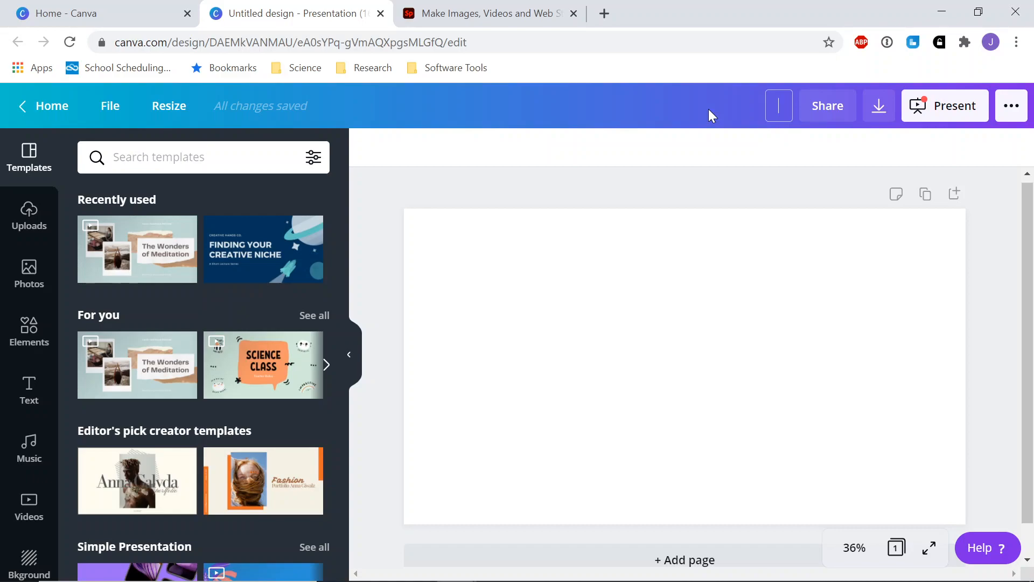
text(Sample Presentation)
key(Return)
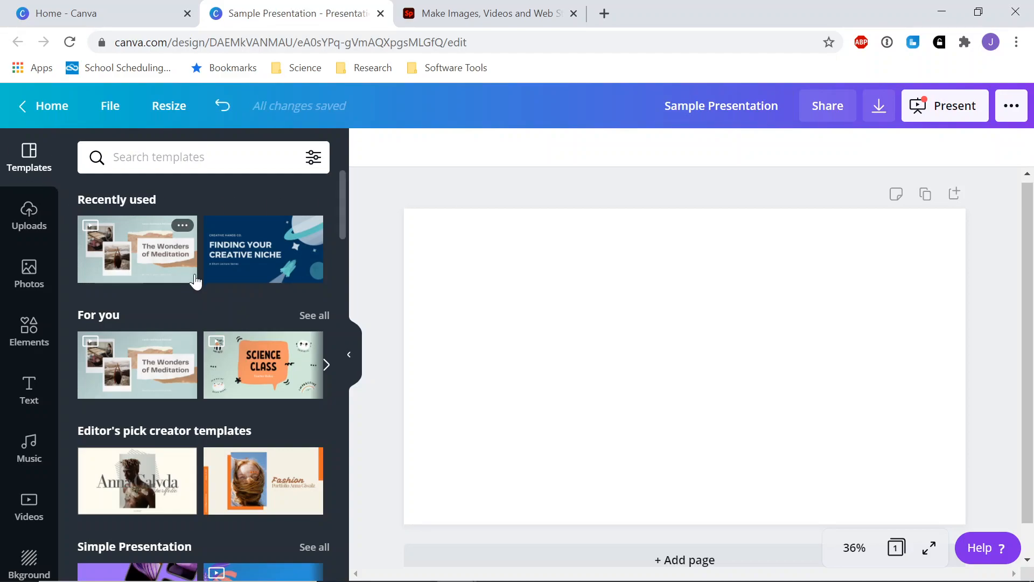
- Show all Education Presentation templates and open the Pink and Cream Illustration Social Science Class template
scroll(199, 274, down, 6)
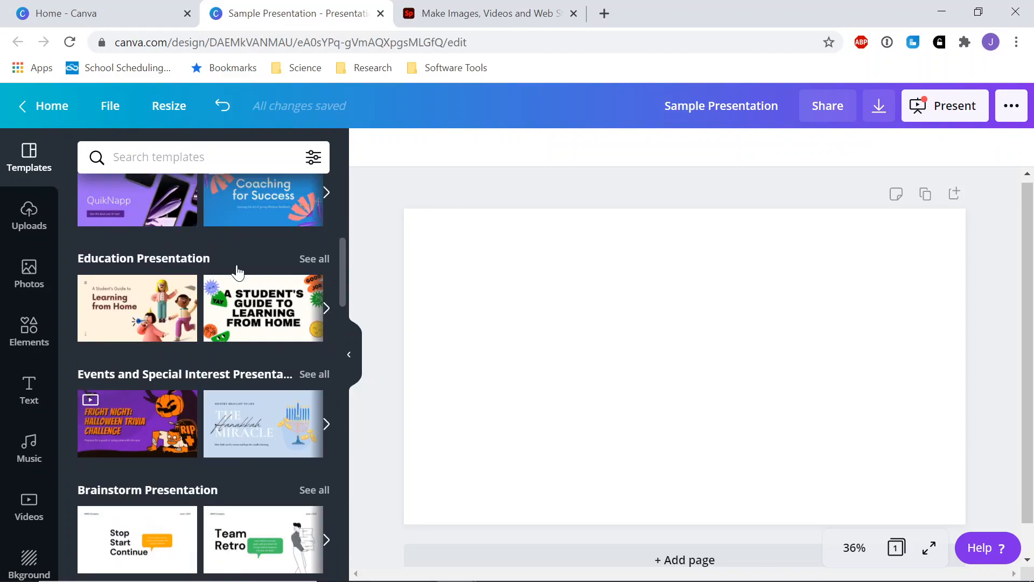
click(43, 273)
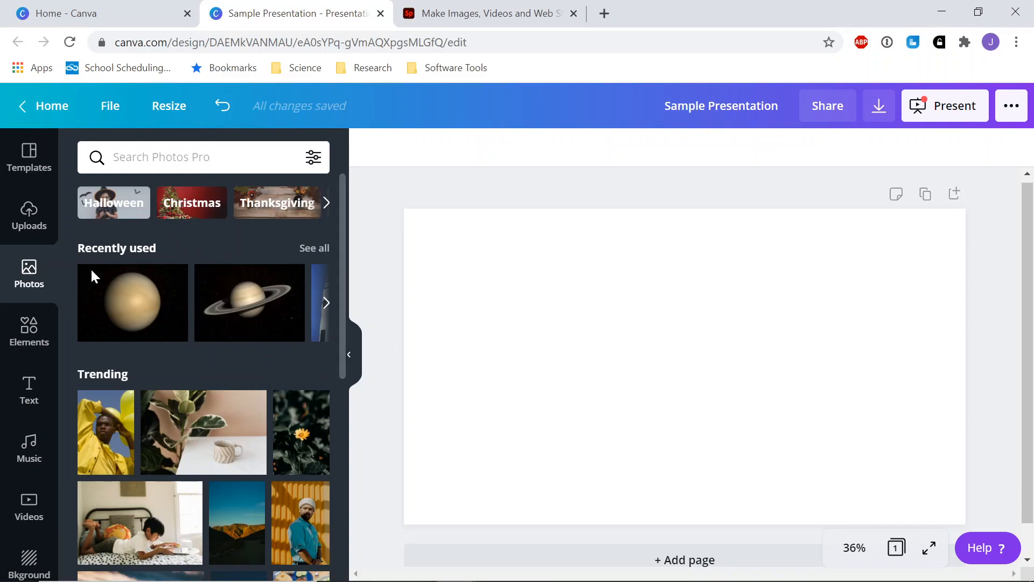
click(9, 177)
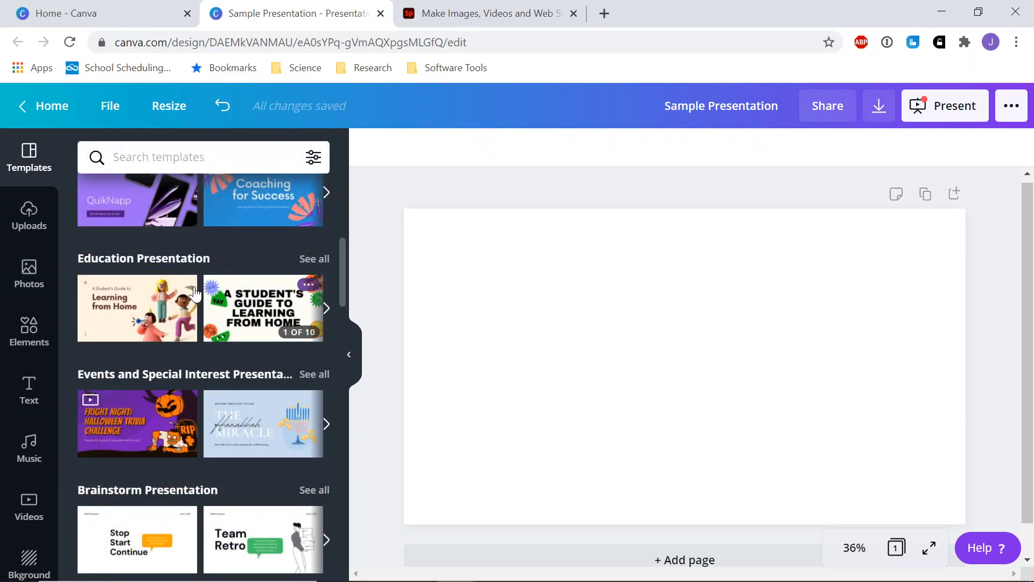
click(314, 259)
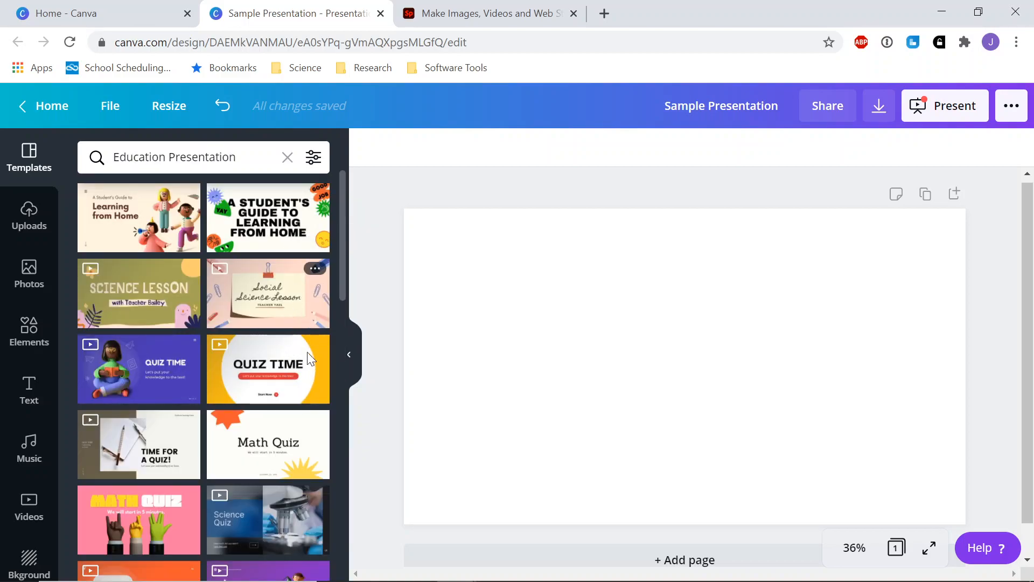
click(285, 301)
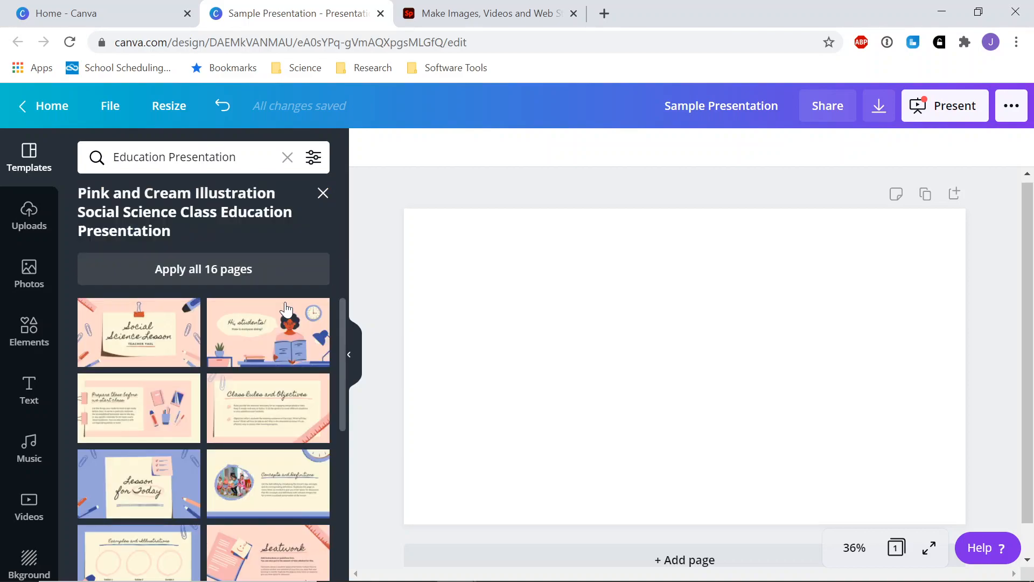
- Review the Social Science template's pages, apply all 16 of them to the design, and return to the template list
scroll(213, 383, down, 5)
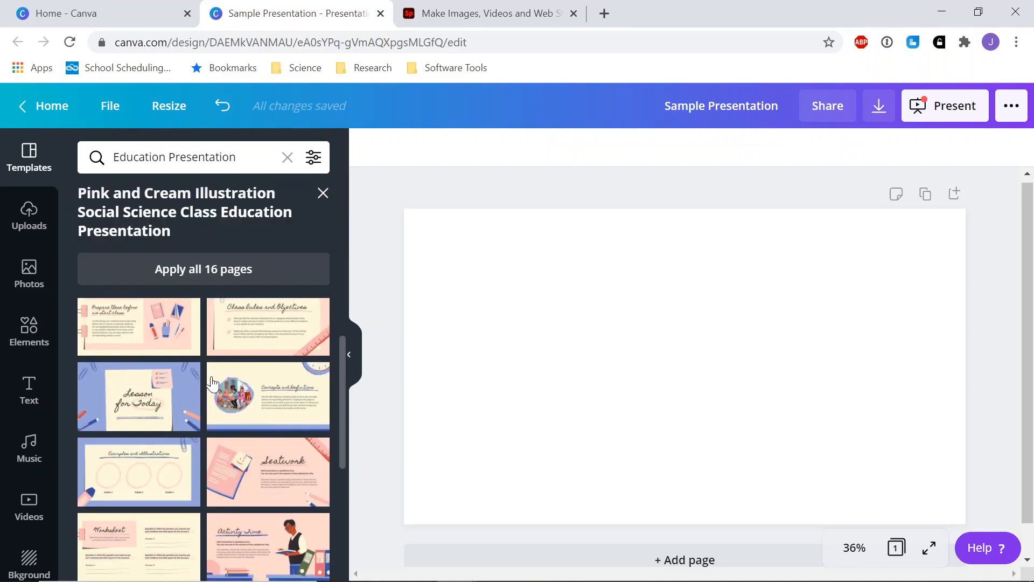
scroll(173, 377, up, 5)
scroll(183, 359, up, 1)
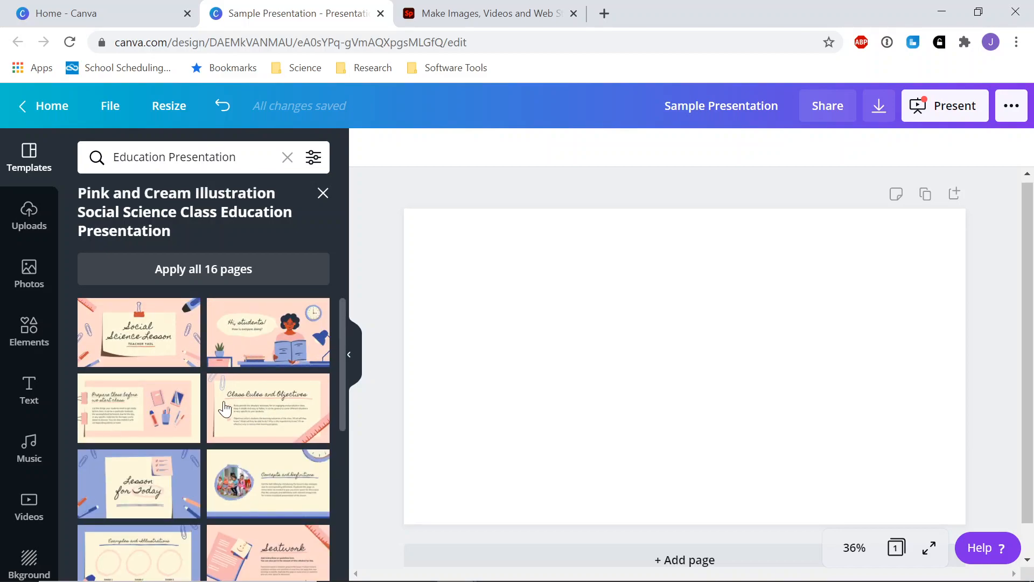
scroll(221, 410, down, 6)
scroll(238, 439, up, 4)
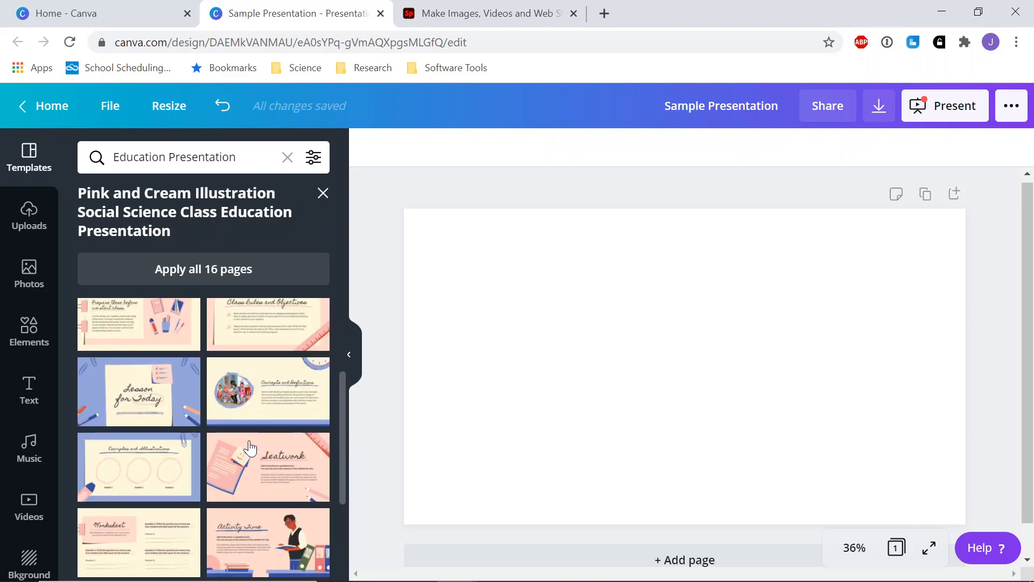
scroll(250, 448, up, 2)
click(201, 272)
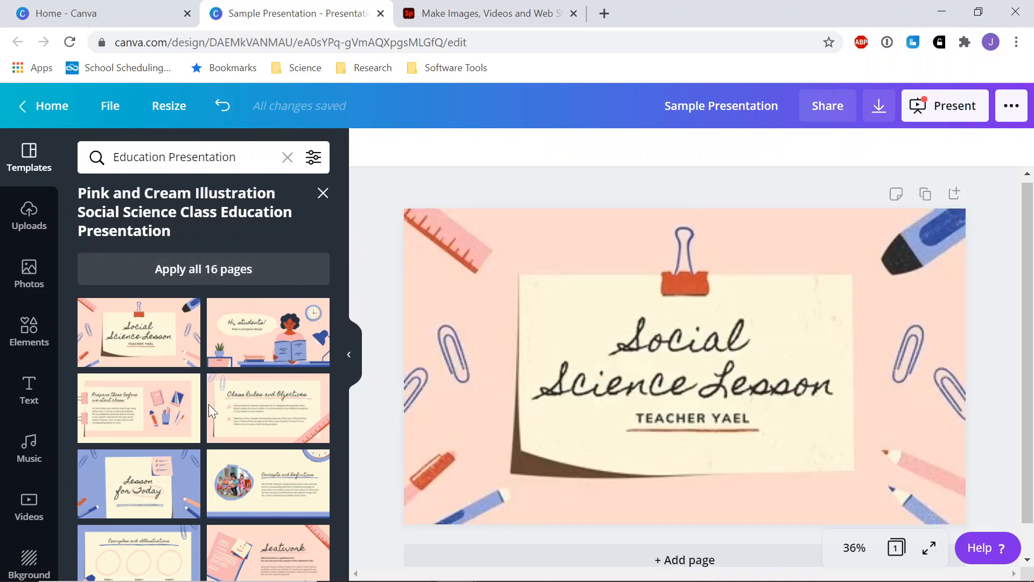
scroll(265, 348, down, 5)
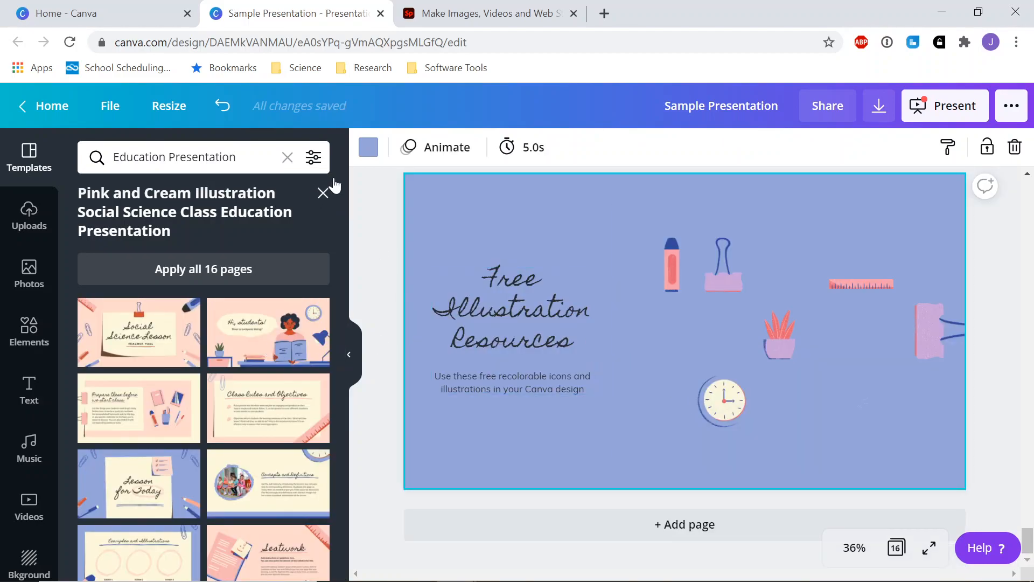
click(323, 193)
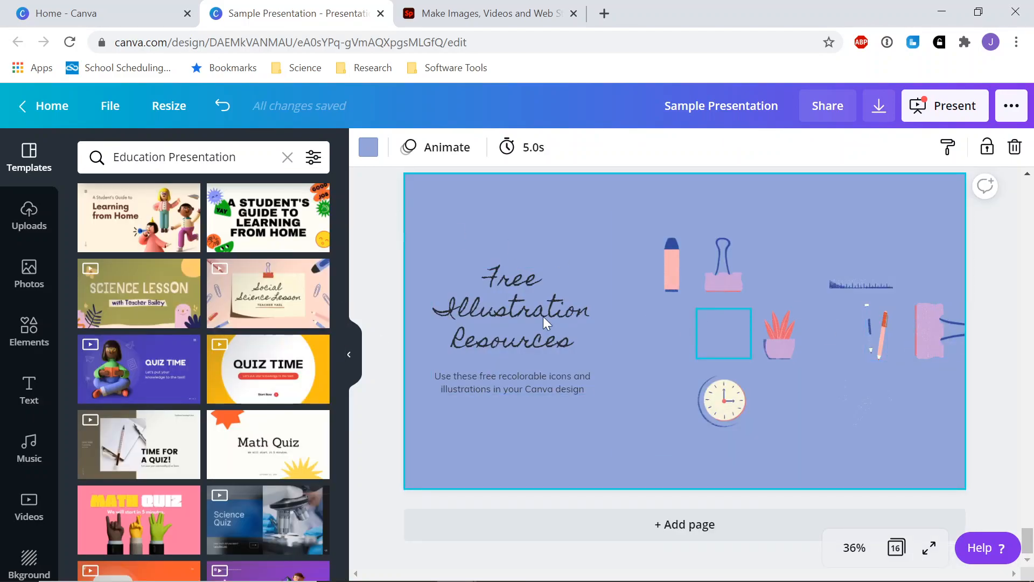
click(818, 367)
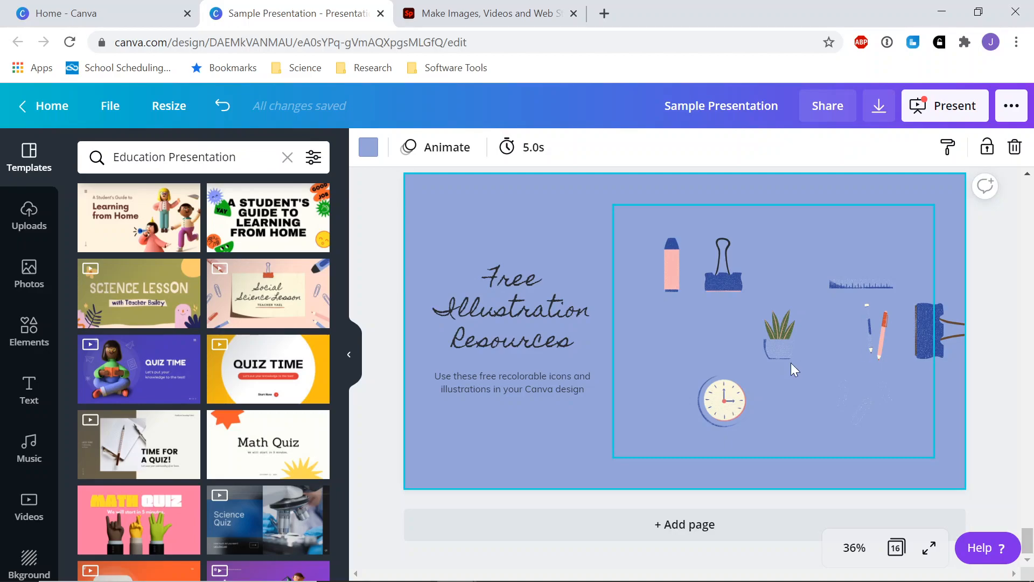
click(1008, 498)
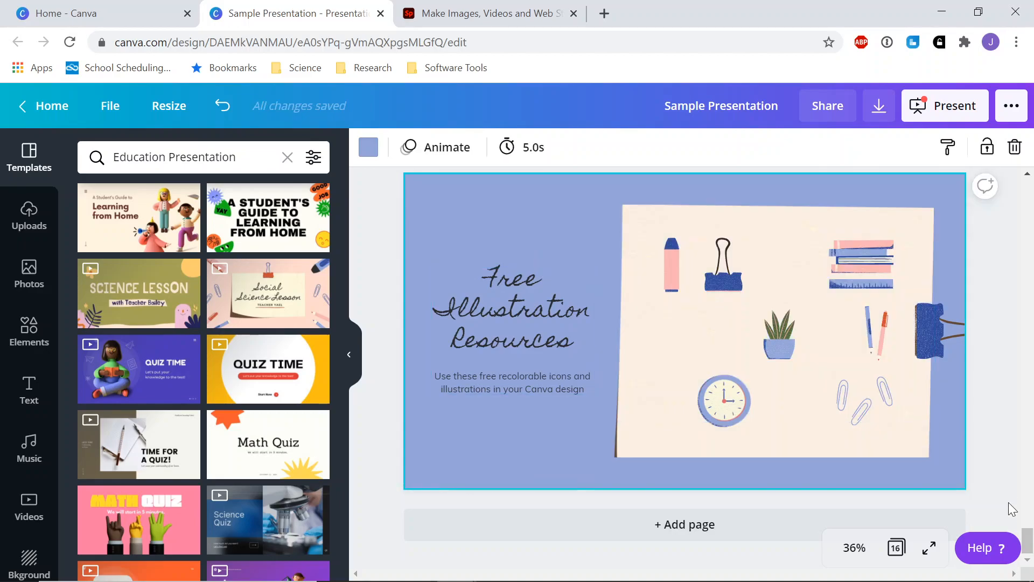
- Replace the title text on page 1 with "Sample Presentation"
drag(1027, 547, 1027, 179)
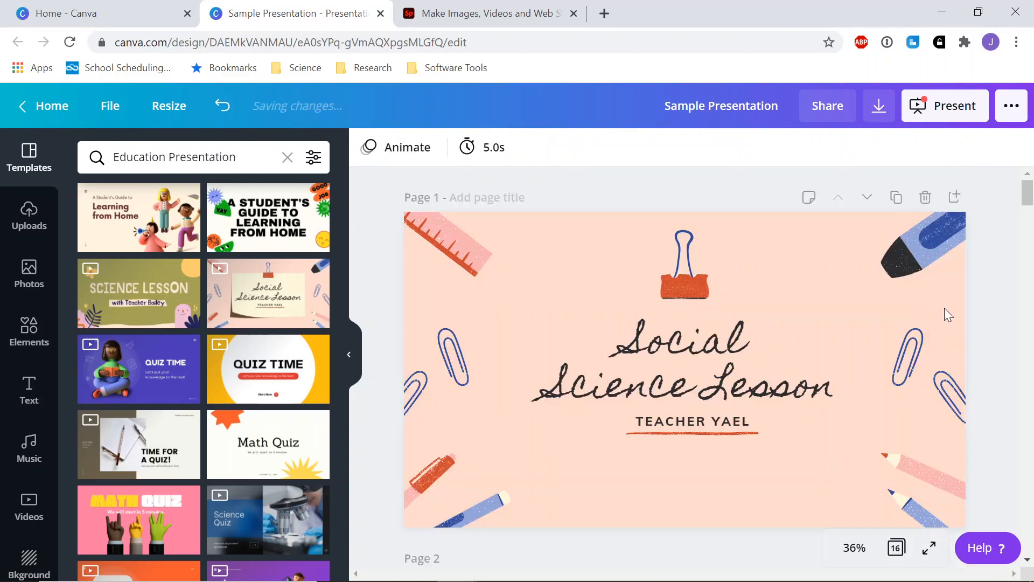
click(646, 346)
click(647, 346)
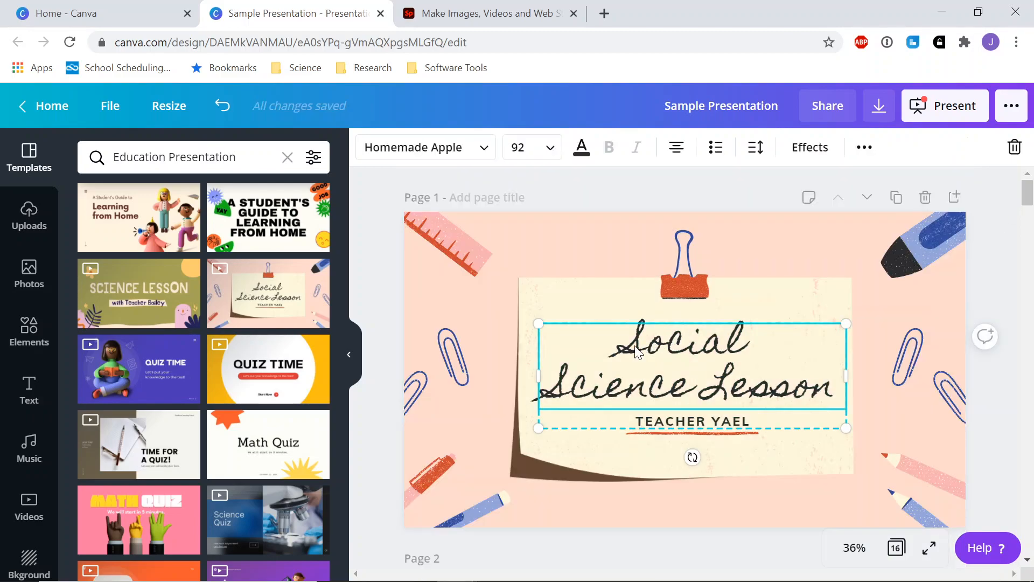
double_click(646, 347)
drag(626, 341, 835, 388)
text(Sample Prese)
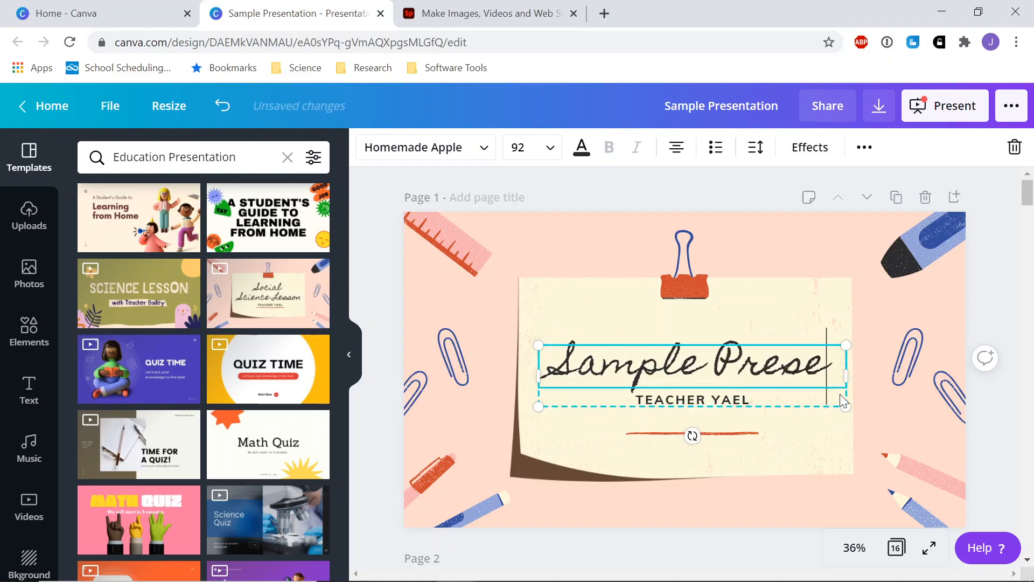
text(ntation)
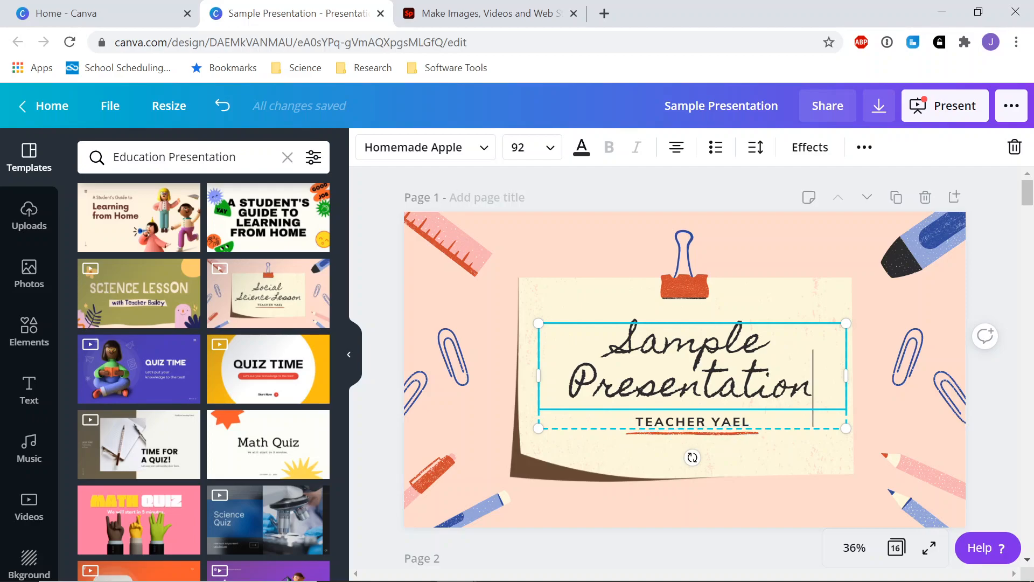
- Replace the teacher's name beneath the page 1 title with the presenter's title and name
triple_click(719, 396)
click(736, 431)
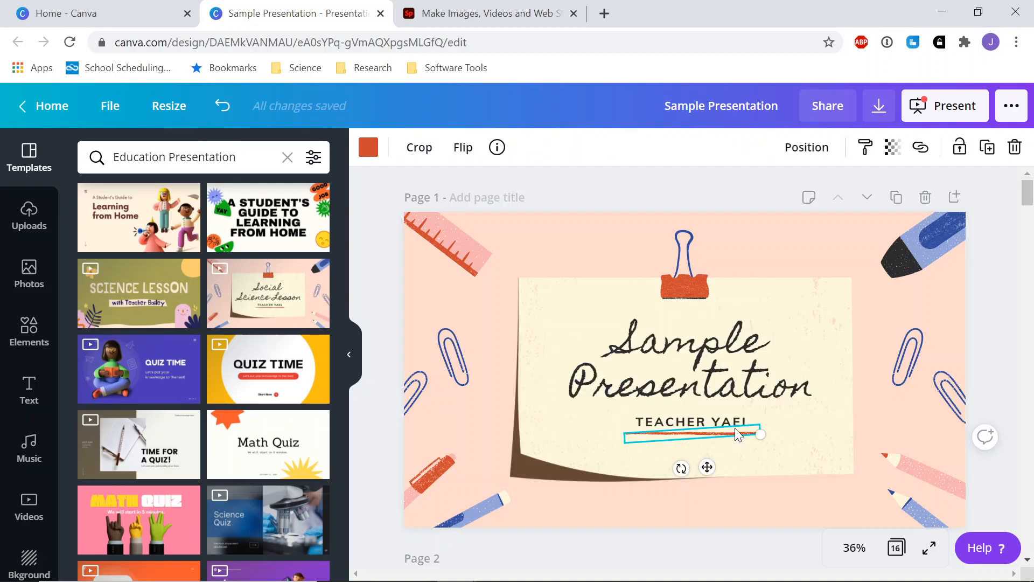
click(736, 422)
triple_click(736, 422)
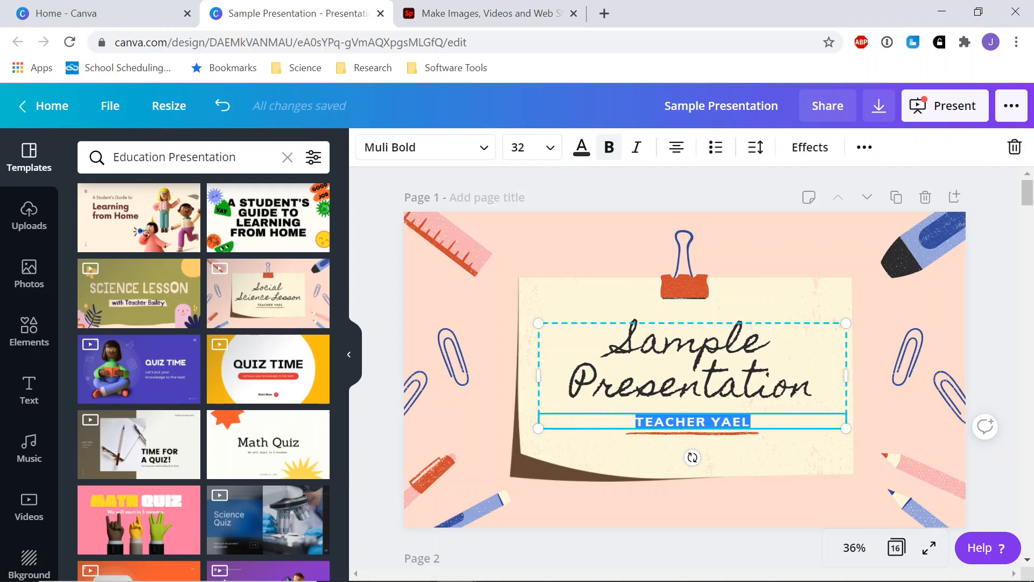
text(DR. JACK)
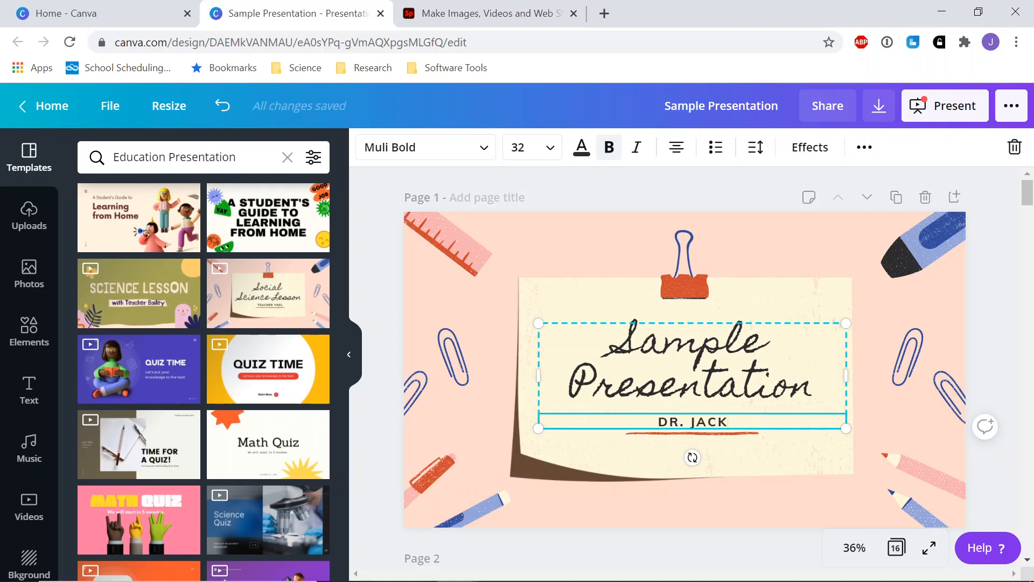
click(787, 457)
click(946, 388)
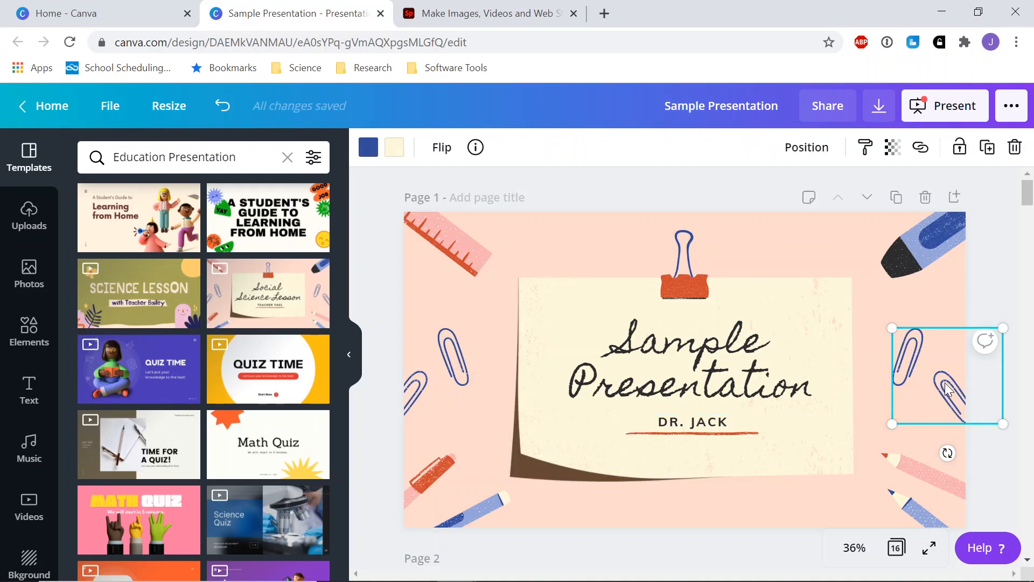
click(936, 296)
click(902, 257)
click(449, 260)
click(463, 253)
click(478, 484)
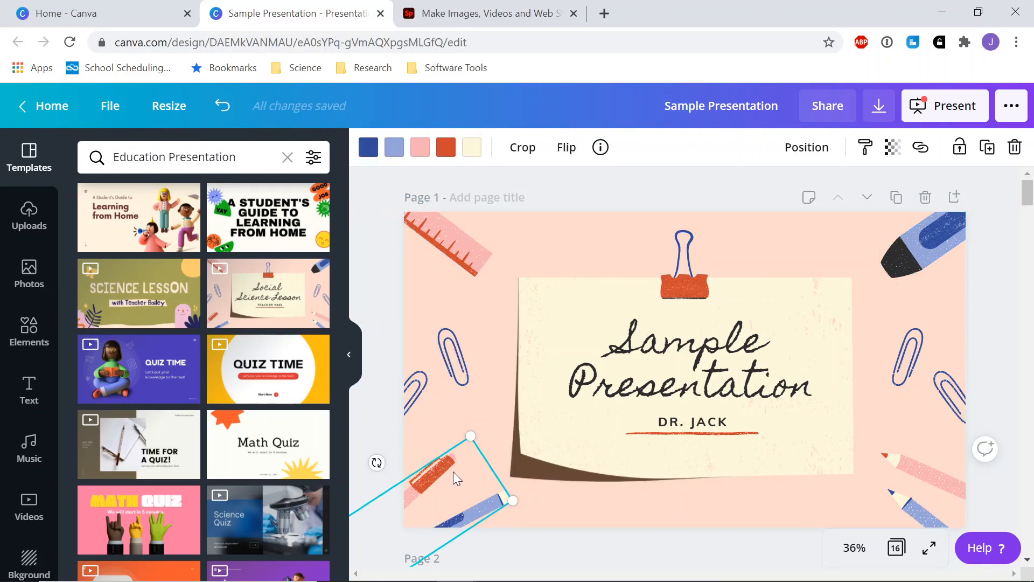
- Try deleting the paper clips at the left edge of page 1 and undo the deletion
click(461, 372)
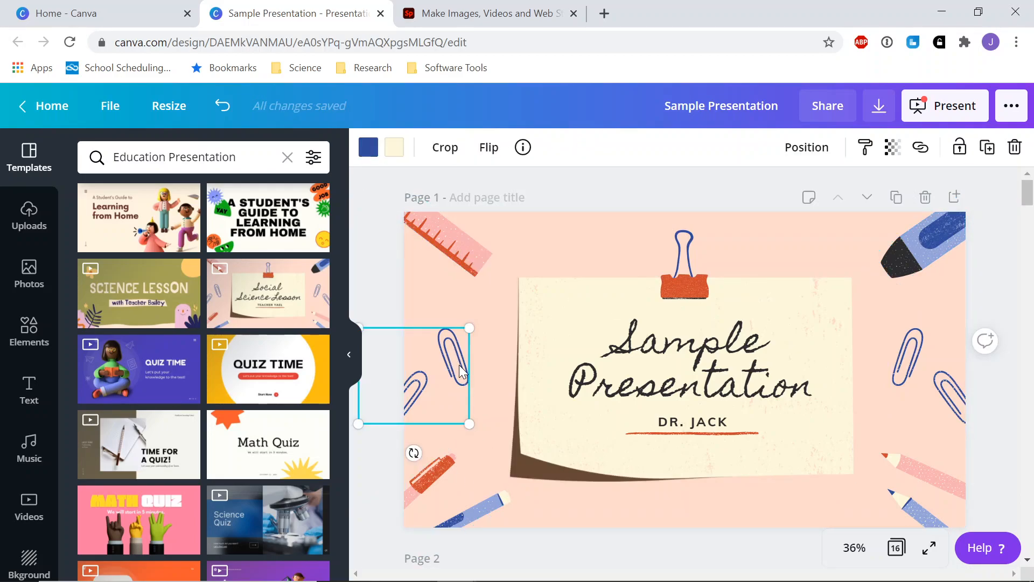
key(Delete)
key(ctrl+z)
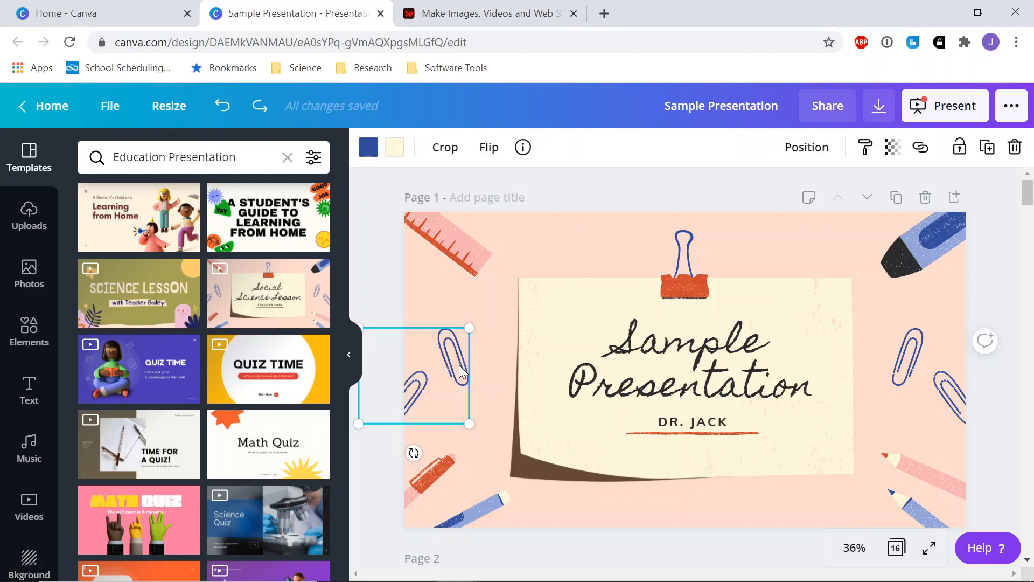
- Position a group of paper clips over the note's upper edge, left of the binder clip, and send it behind the note
drag(461, 371, 652, 257)
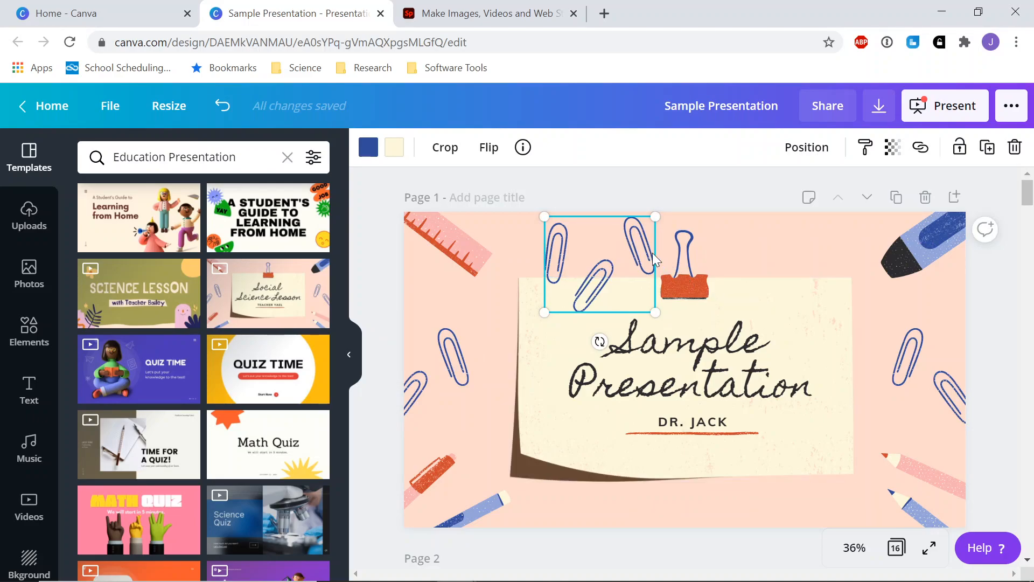
right_click(651, 257)
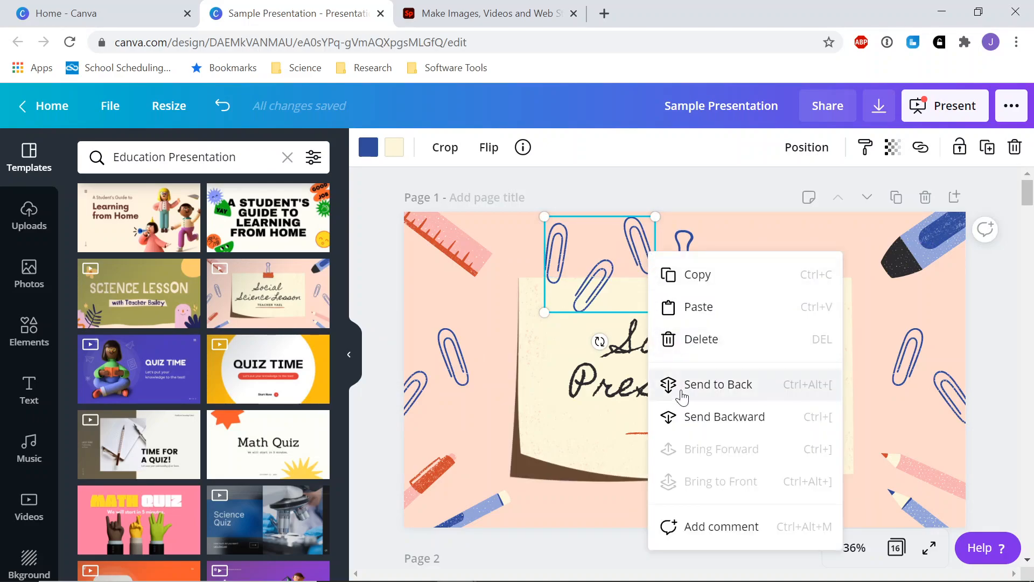
click(689, 417)
click(715, 286)
click(619, 271)
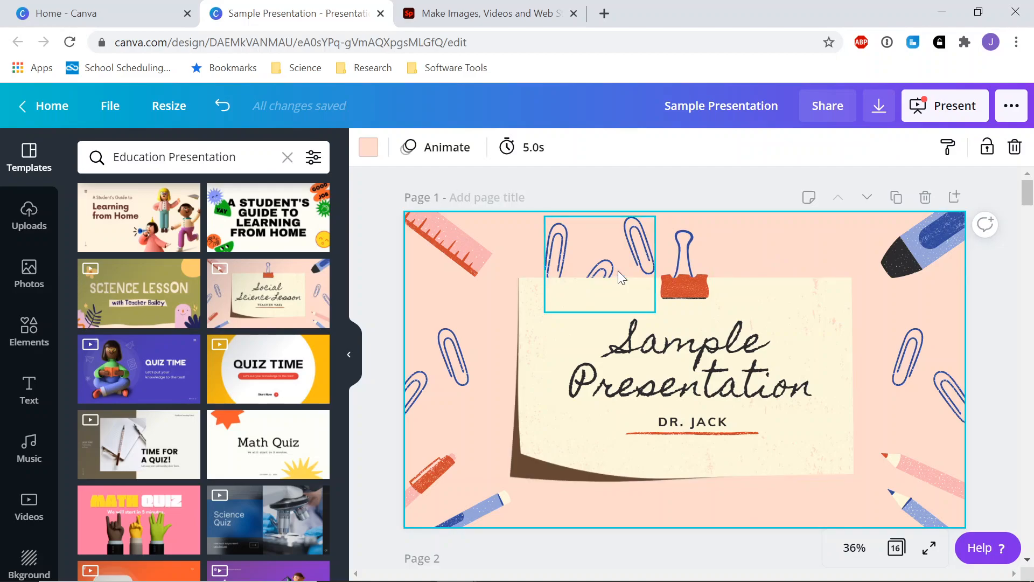
click(709, 509)
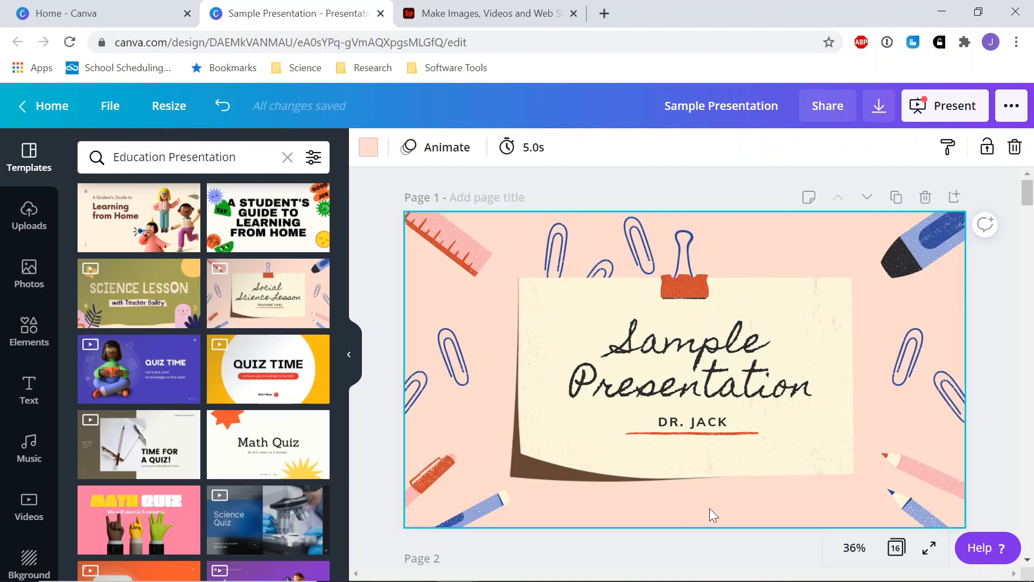
- Search the elements for "pencil" and place the yellow cartoon pencil over the note's lower-right corner on page 1
click(558, 247)
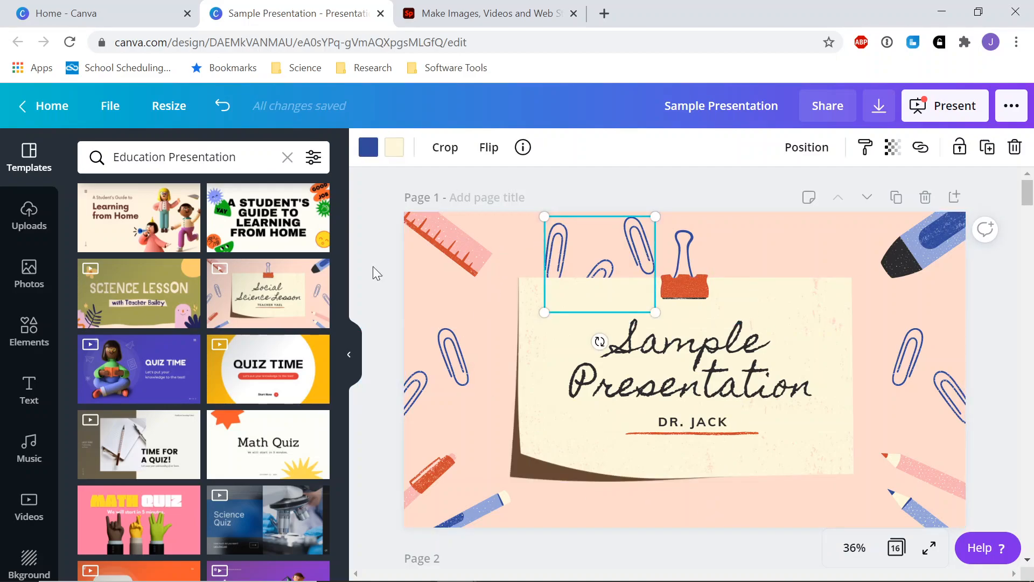
click(37, 329)
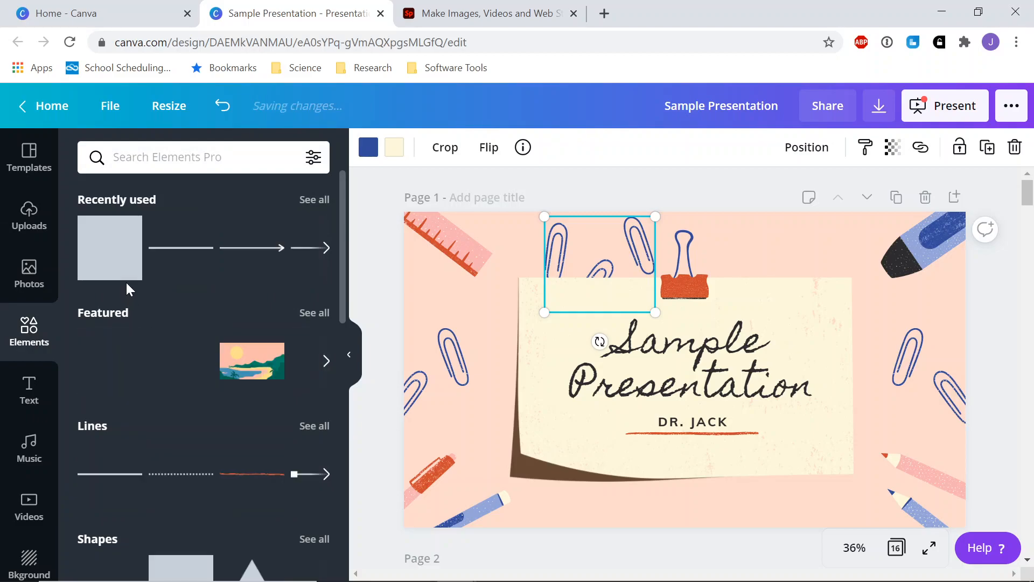
click(208, 158)
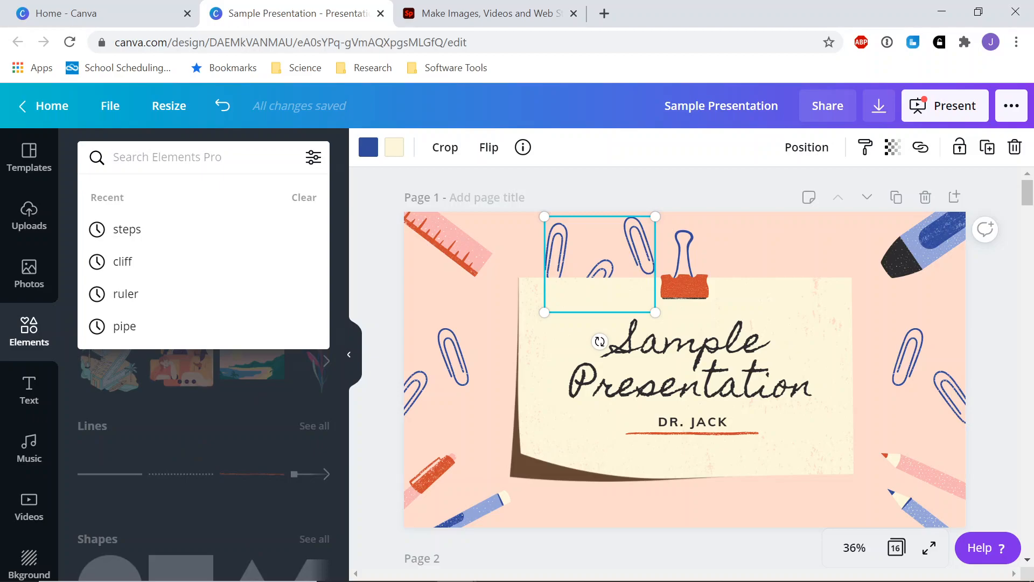
text(pencil)
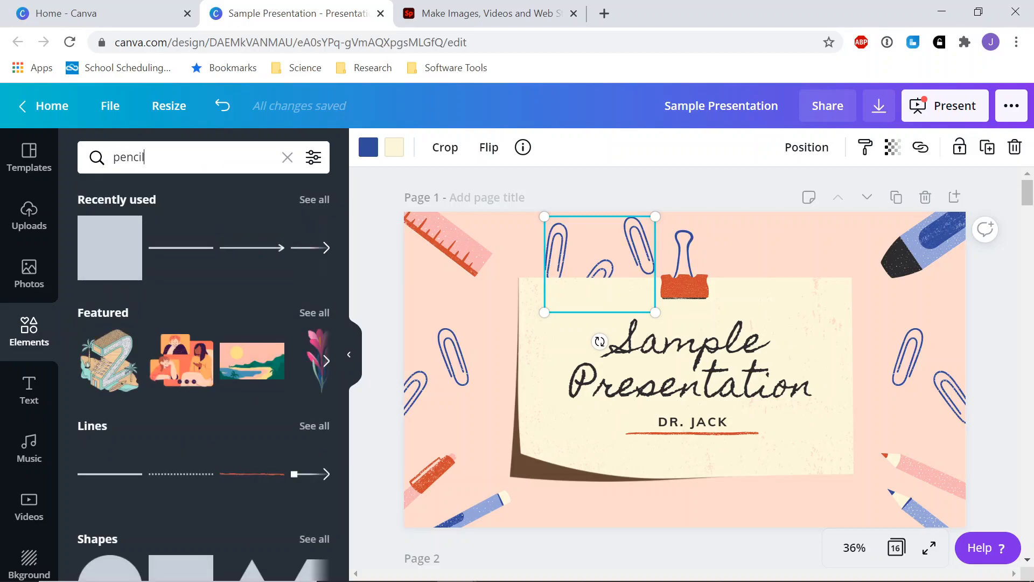
key(Return)
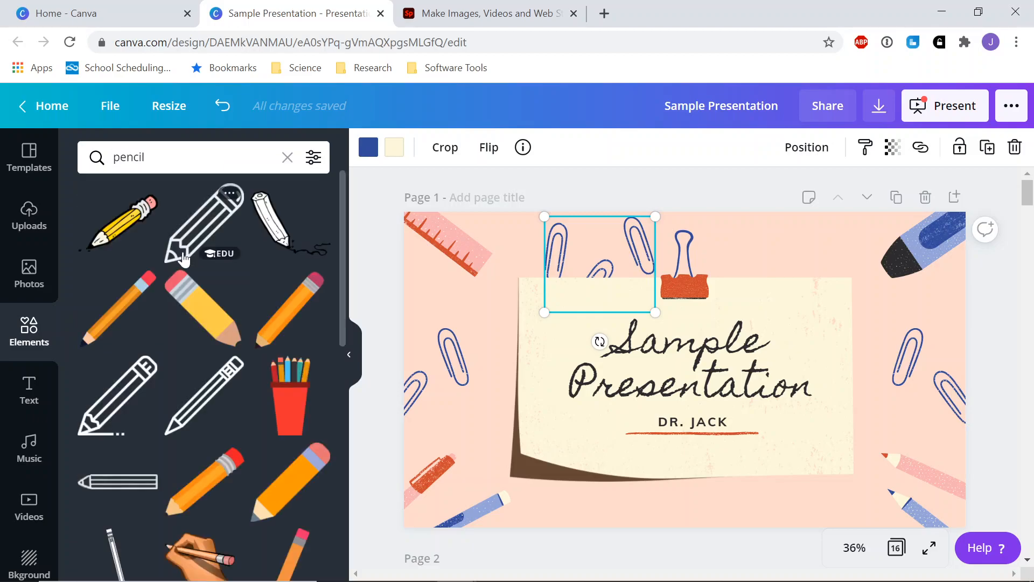
scroll(207, 380, down, 4)
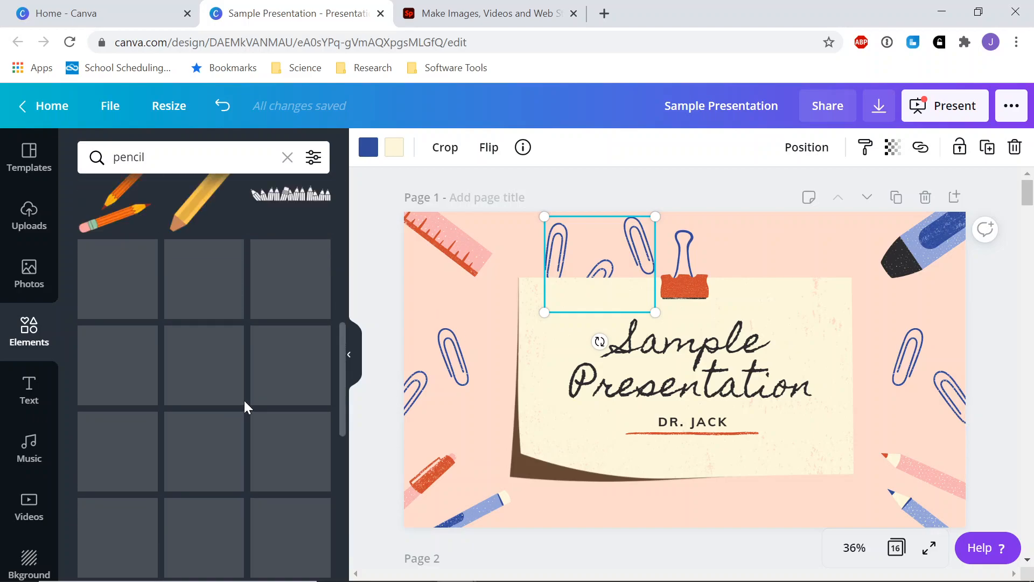
scroll(244, 399, up, 4)
mouse_move(120, 225)
mouse_down()
mouse_move(496, 330)
mouse_move(776, 481)
mouse_move(754, 447)
mouse_up()
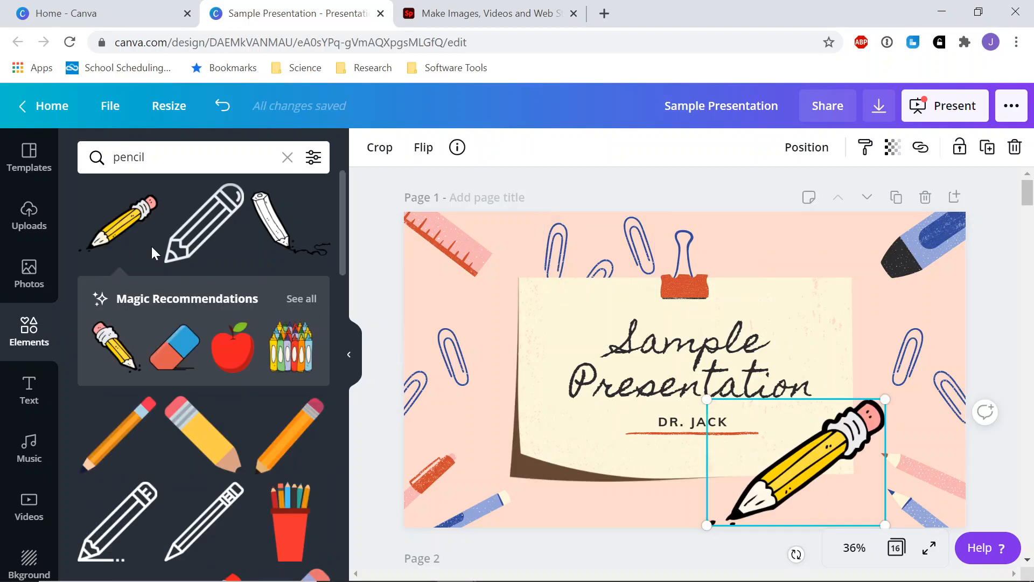
- Search the photos for "pencil" and place the upright yellow pencil along the note's right edge on page 1
click(34, 281)
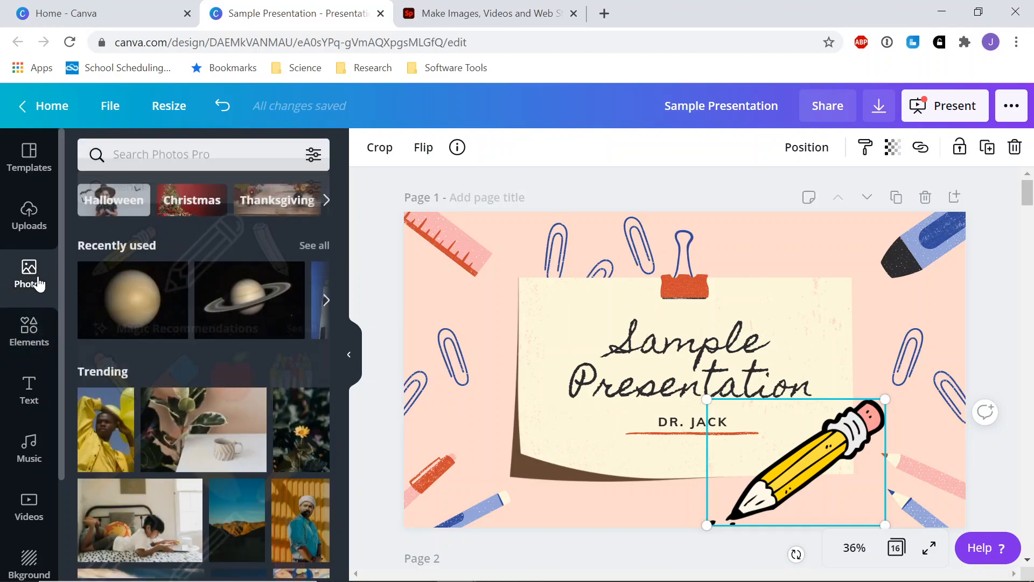
click(196, 158)
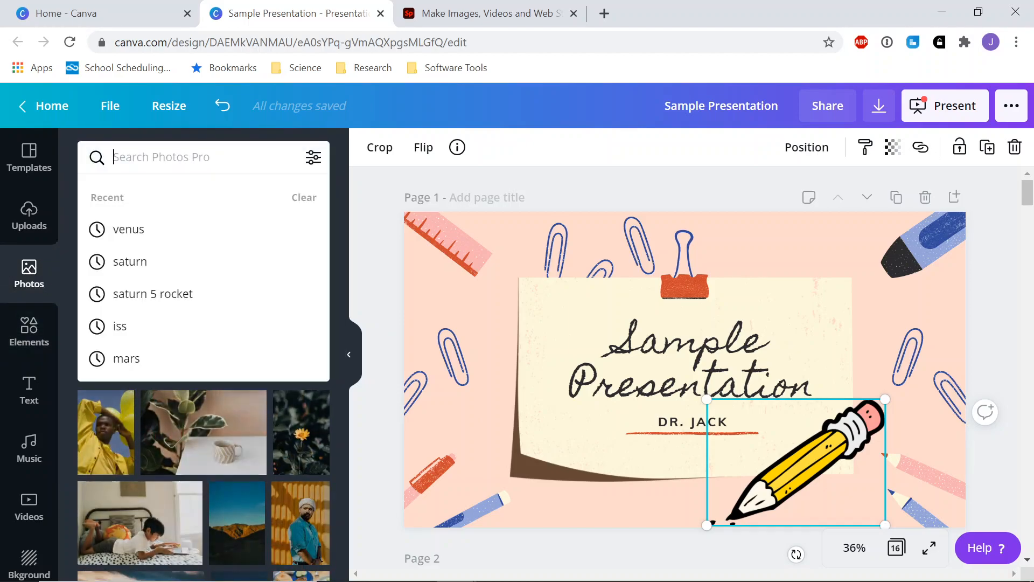
text(pencil)
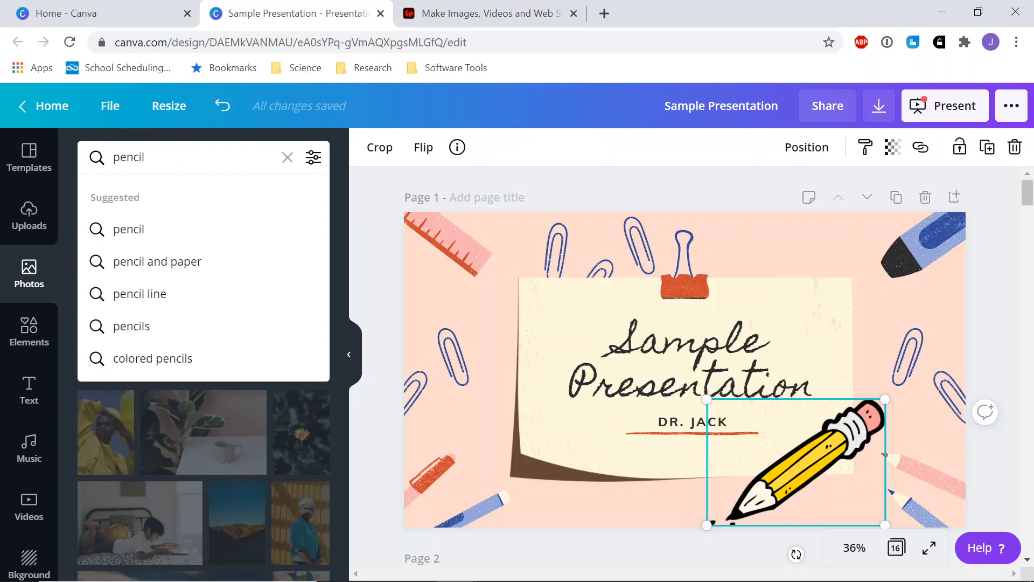
key(Return)
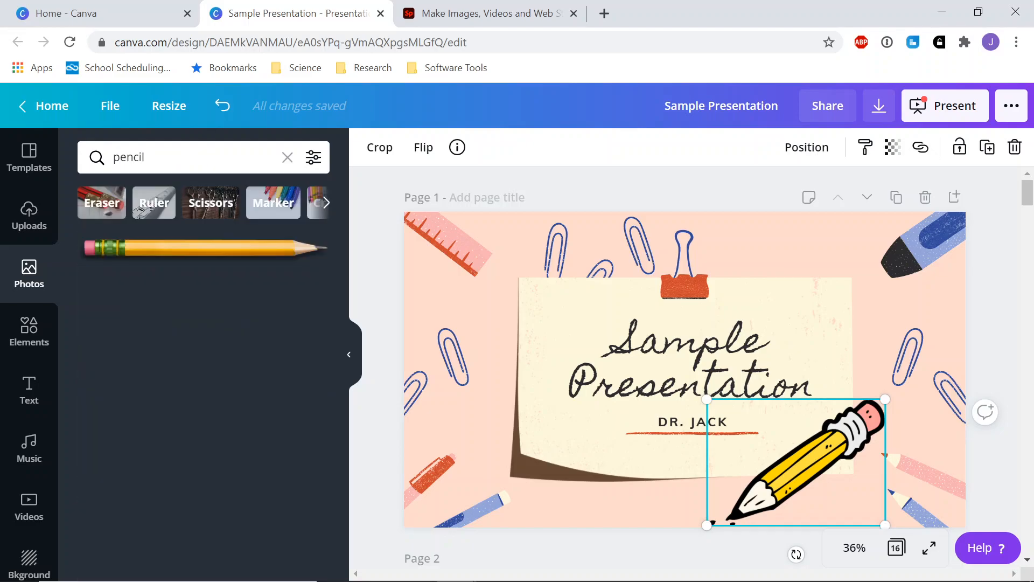
scroll(208, 348, down, 1)
scroll(208, 348, down, 3)
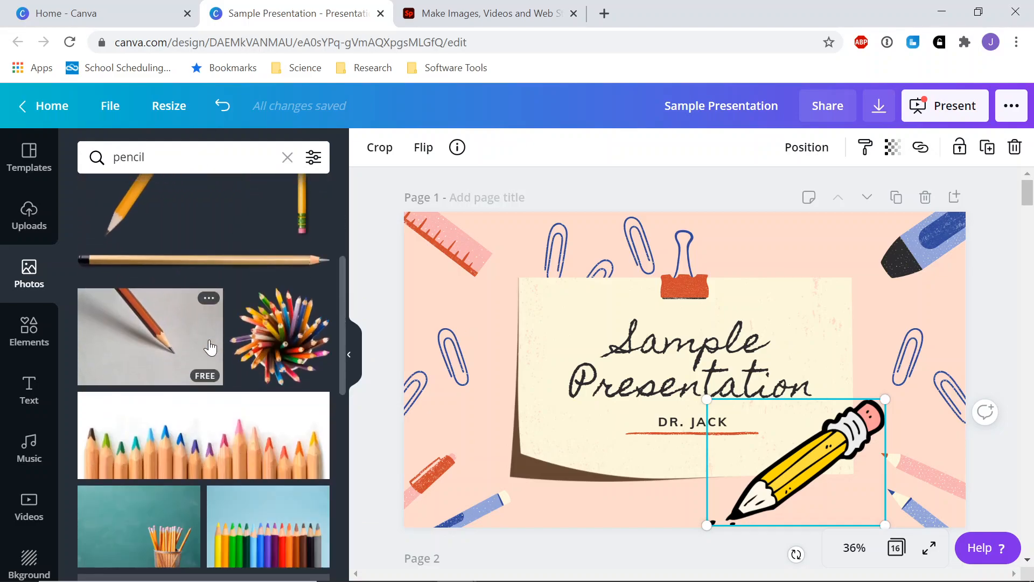
scroll(211, 370, up, 5)
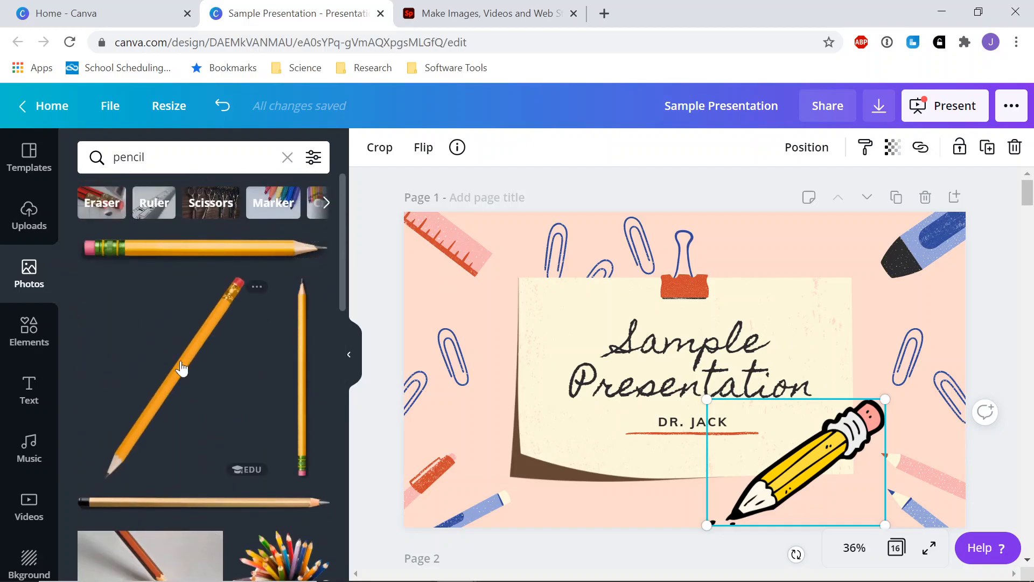
scroll(259, 439, down, 4)
scroll(249, 431, up, 3)
mouse_move(305, 313)
mouse_down()
mouse_move(574, 369)
mouse_move(918, 356)
mouse_move(891, 358)
mouse_up()
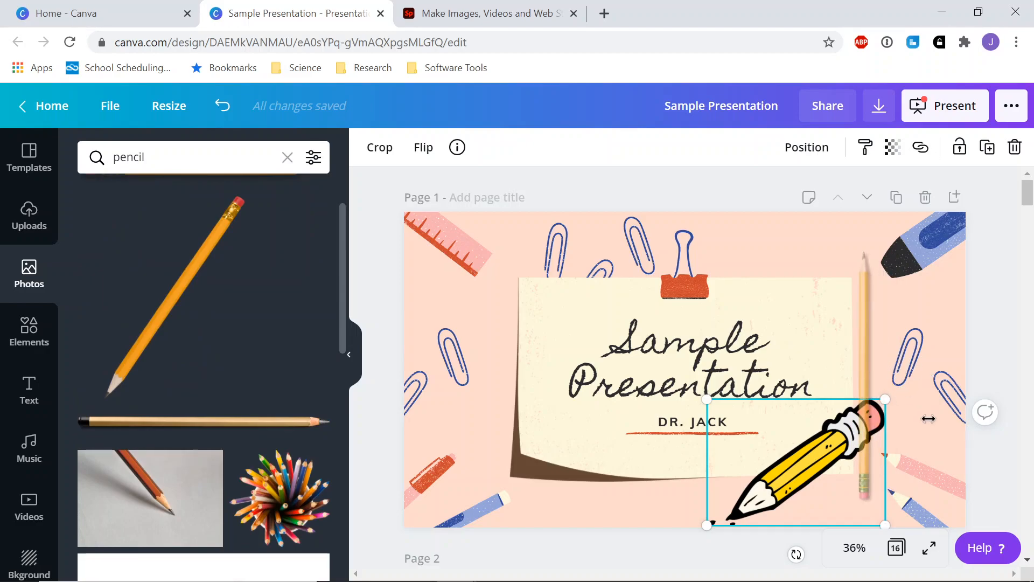
- Delete the cartoon pencil from page 1
click(776, 478)
key(Delete)
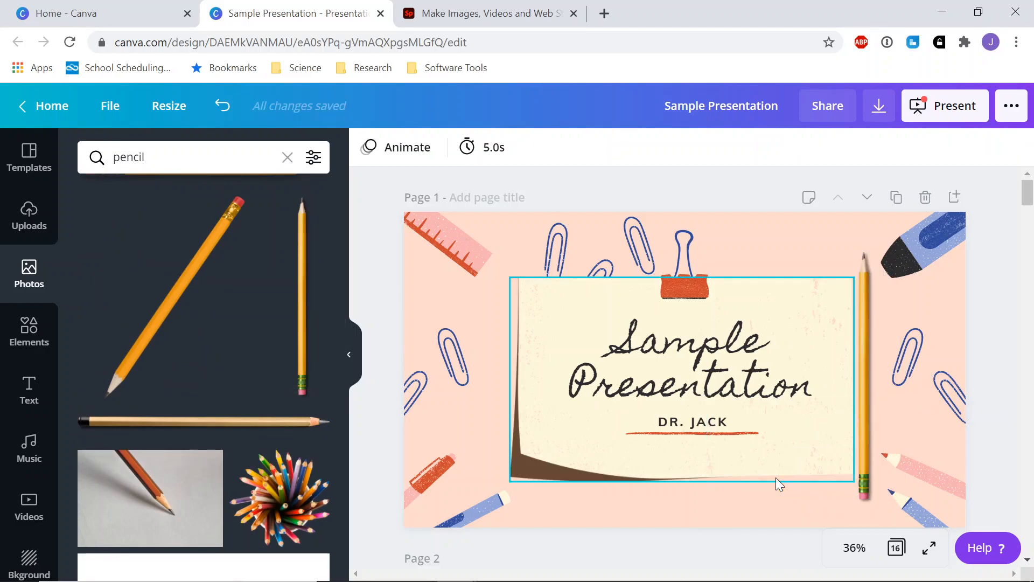
click(751, 495)
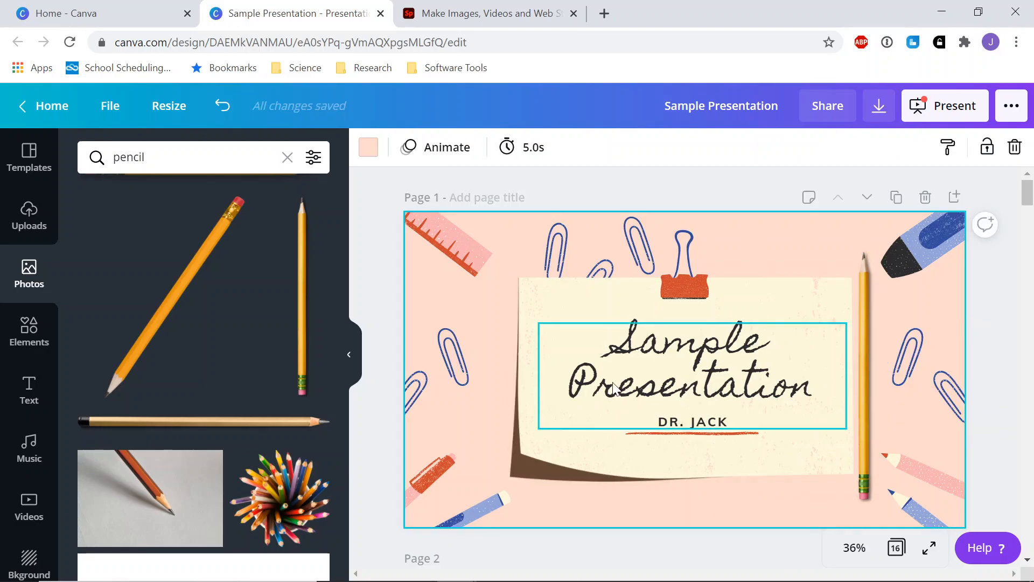
- Examine the layouts of the template's first pages, from the title page onward
scroll(935, 367, down, 2)
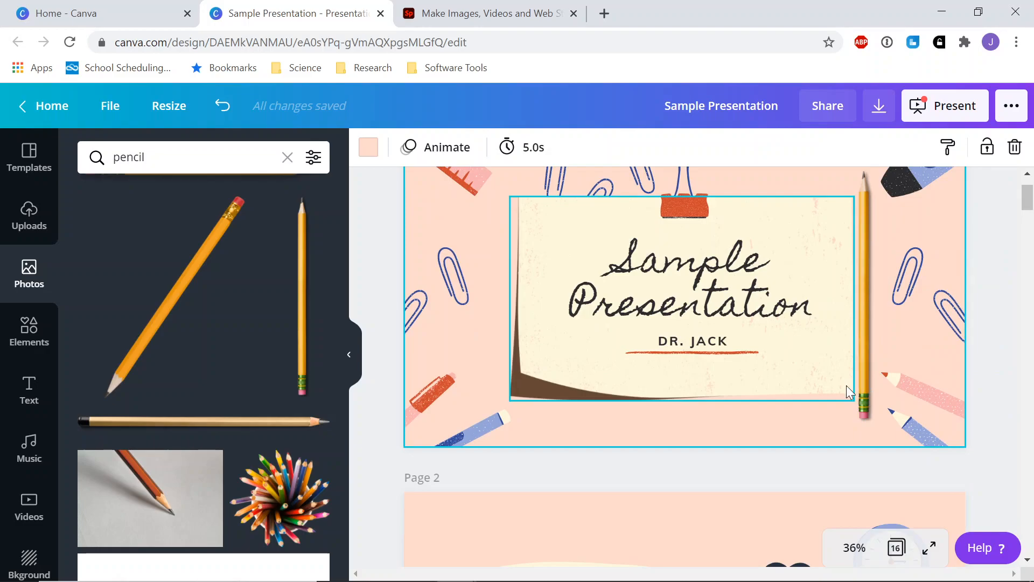
scroll(840, 391, up, 2)
scroll(831, 400, down, 8)
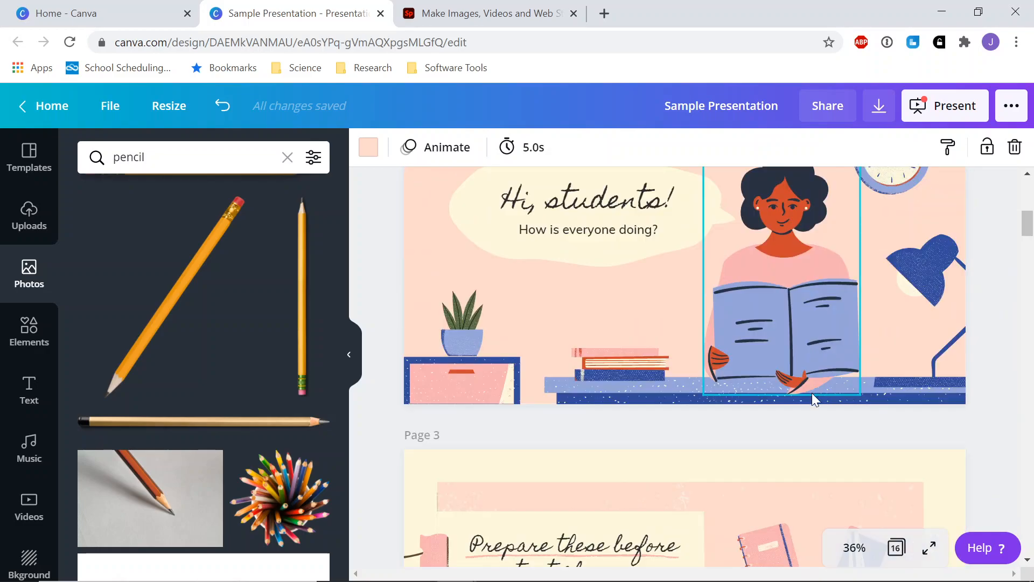
scroll(827, 392, up, 5)
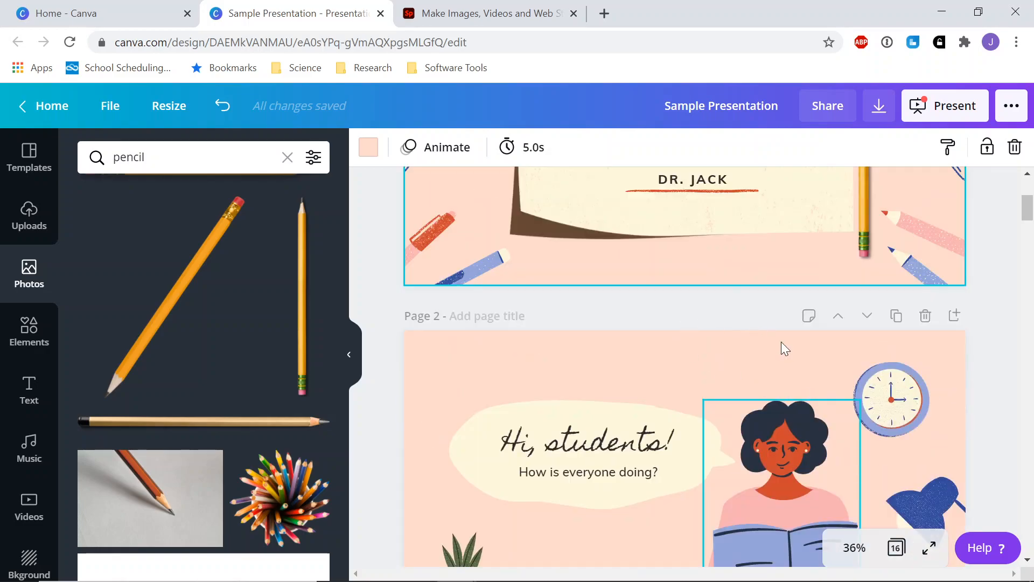
scroll(772, 343, up, 4)
scroll(616, 423, down, 1)
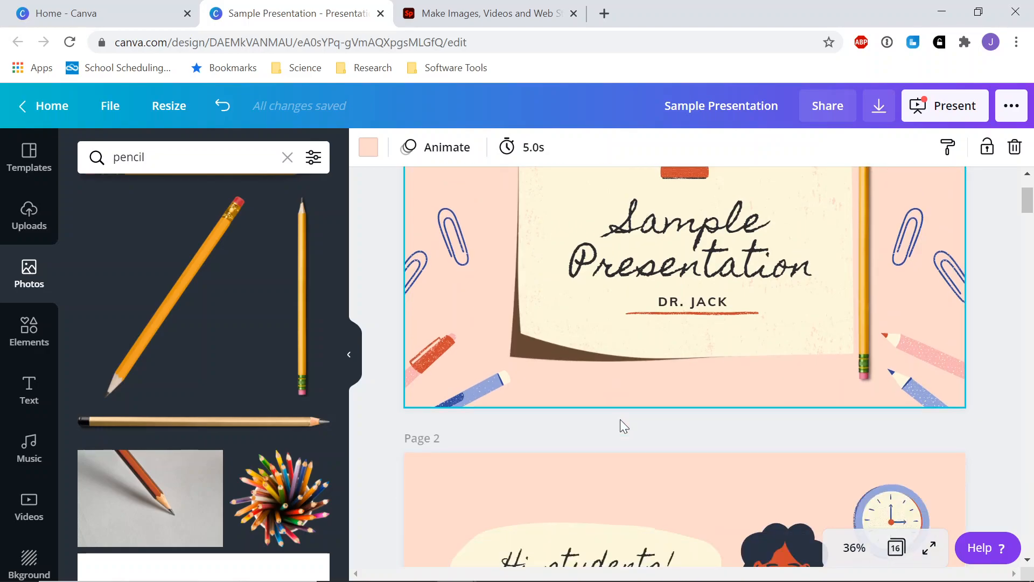
scroll(620, 420, down, 6)
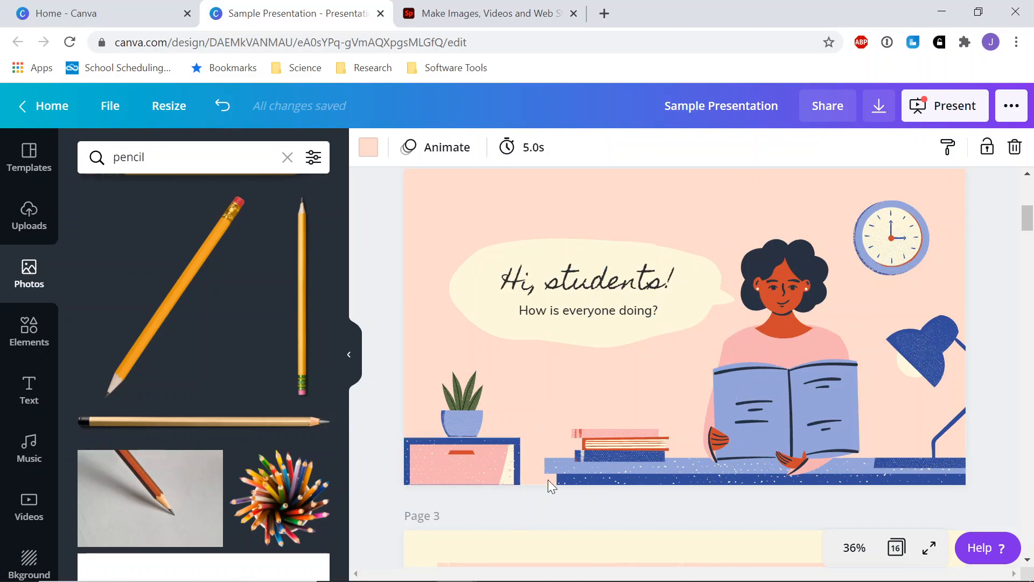
scroll(631, 467, down, 8)
scroll(627, 470, up, 10)
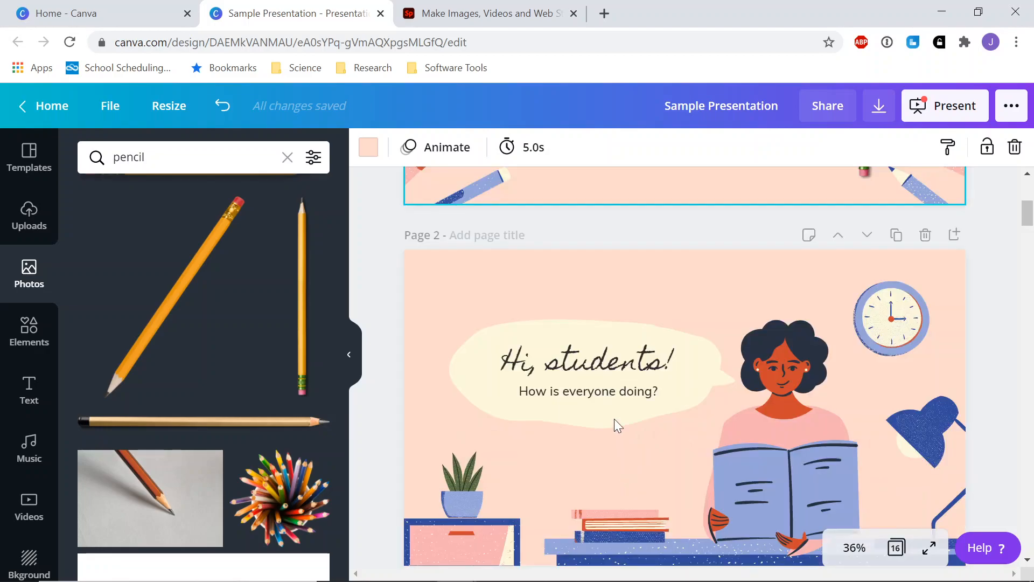
- Clear the photo search and examine the folders, the available apps and integrations, and the uploaded images
click(287, 157)
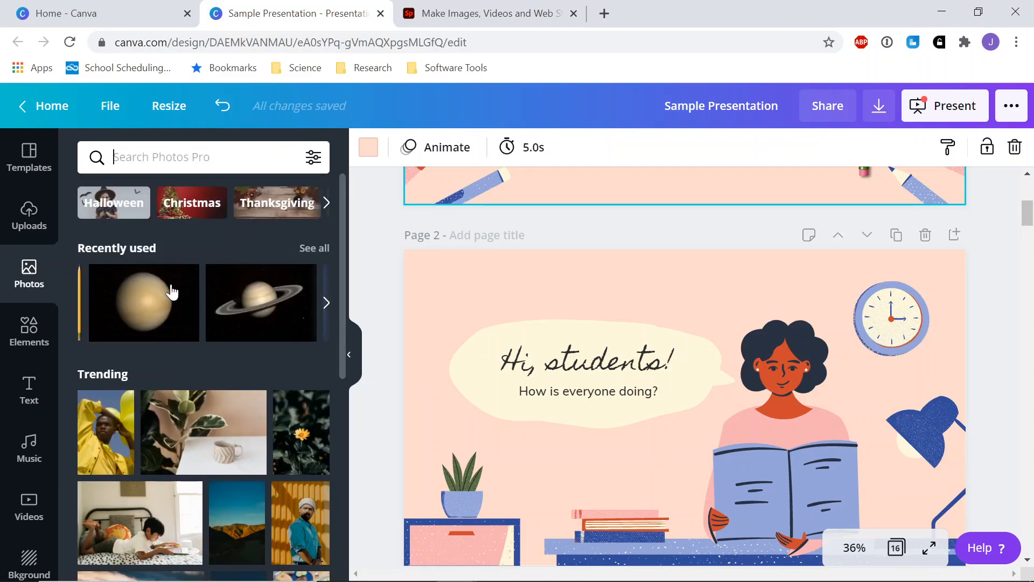
scroll(54, 460, down, 2)
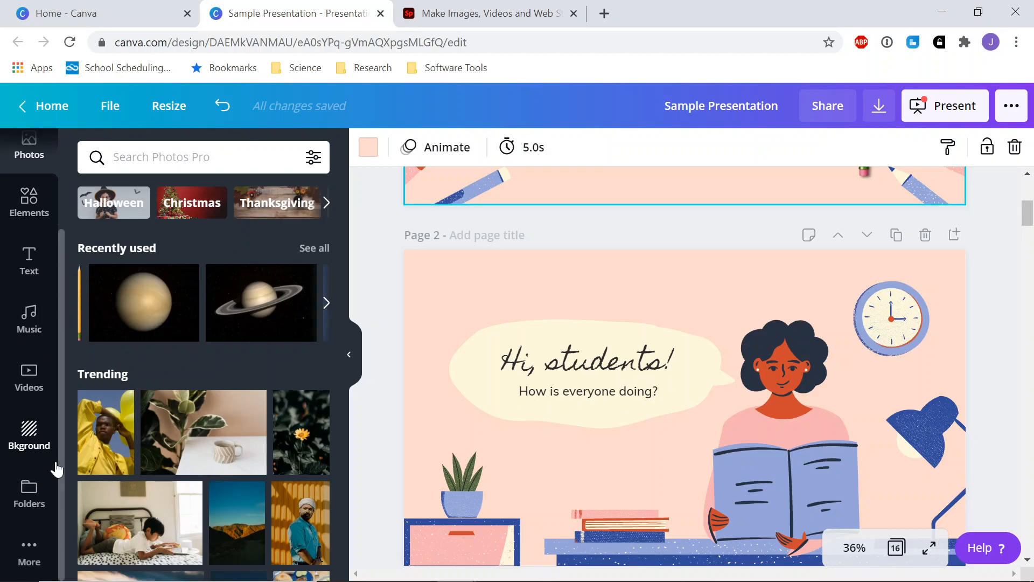
click(30, 491)
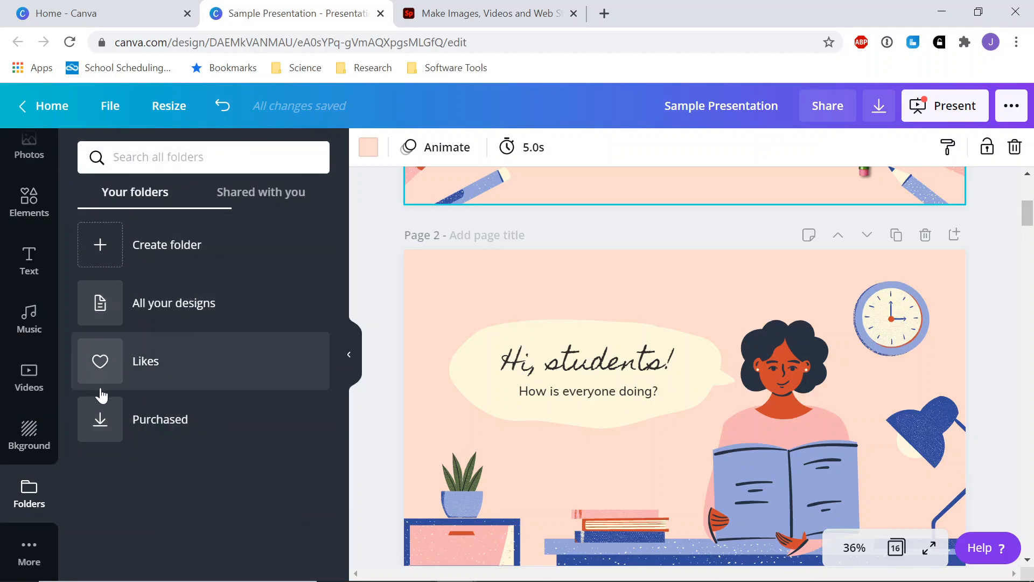
click(27, 548)
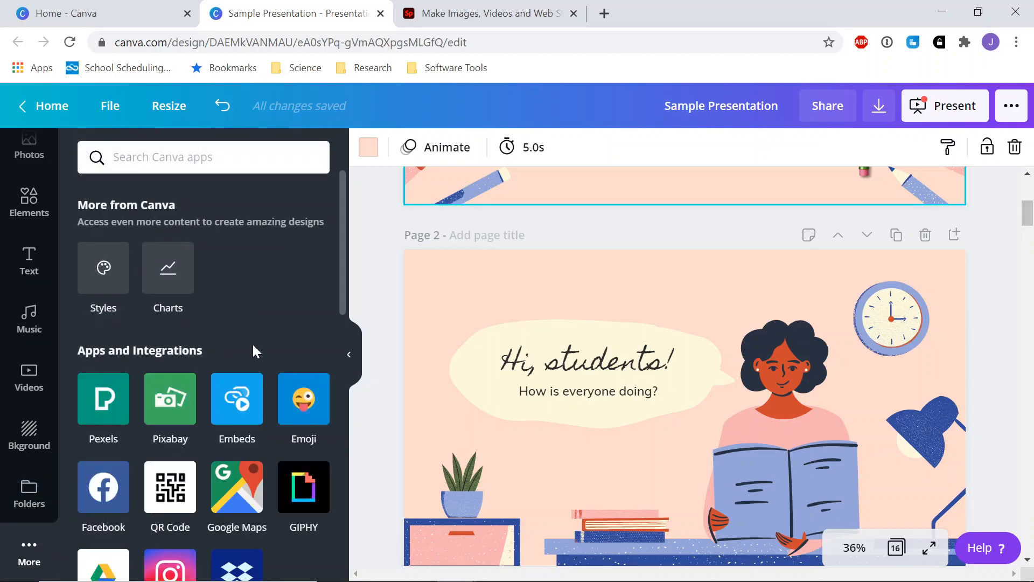
scroll(251, 346, down, 2)
scroll(226, 323, down, 3)
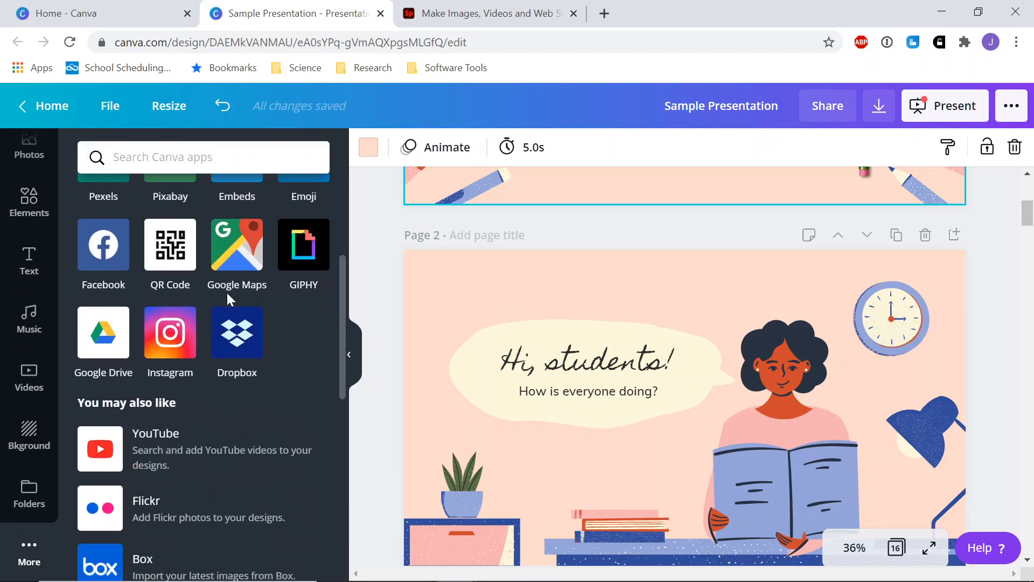
scroll(210, 342, up, 3)
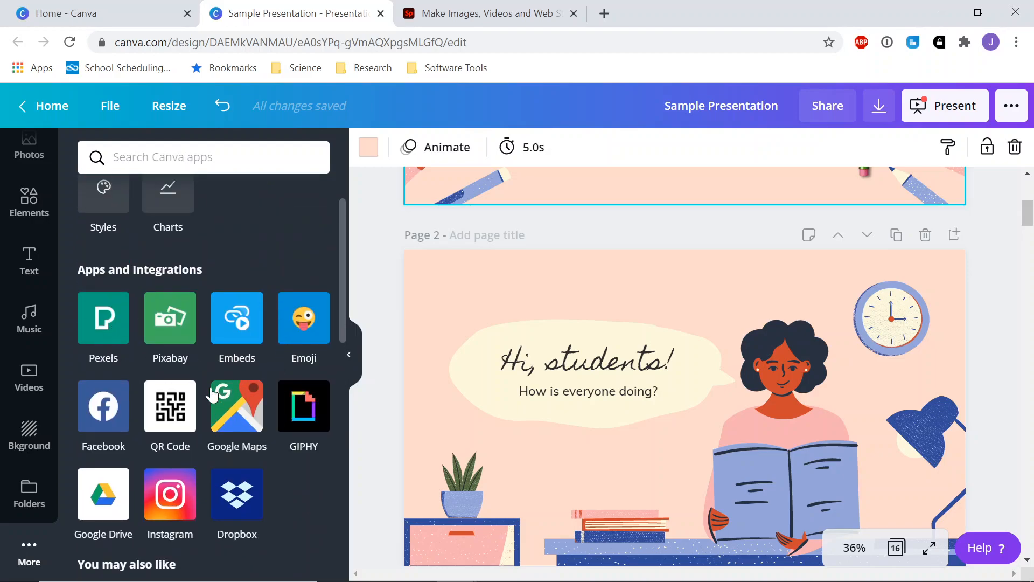
scroll(213, 396, down, 3)
scroll(201, 300, up, 3)
scroll(258, 355, down, 6)
scroll(162, 334, up, 7)
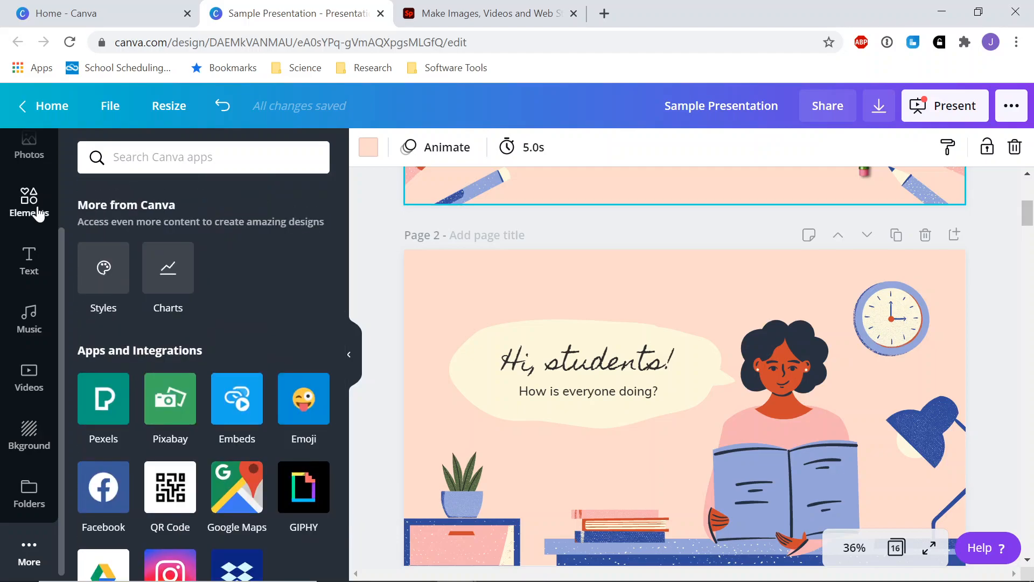
click(37, 215)
scroll(52, 302, up, 3)
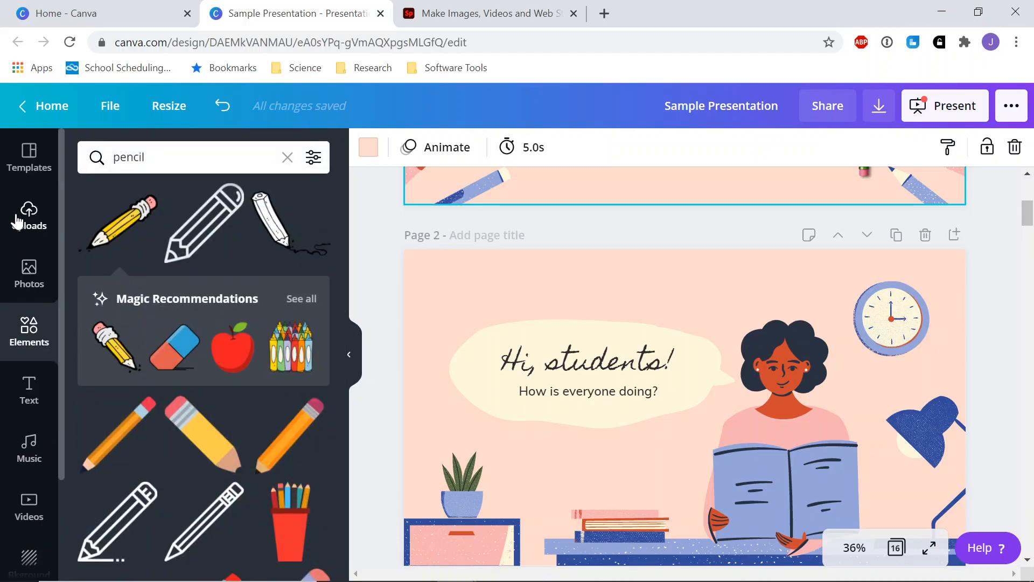
click(29, 215)
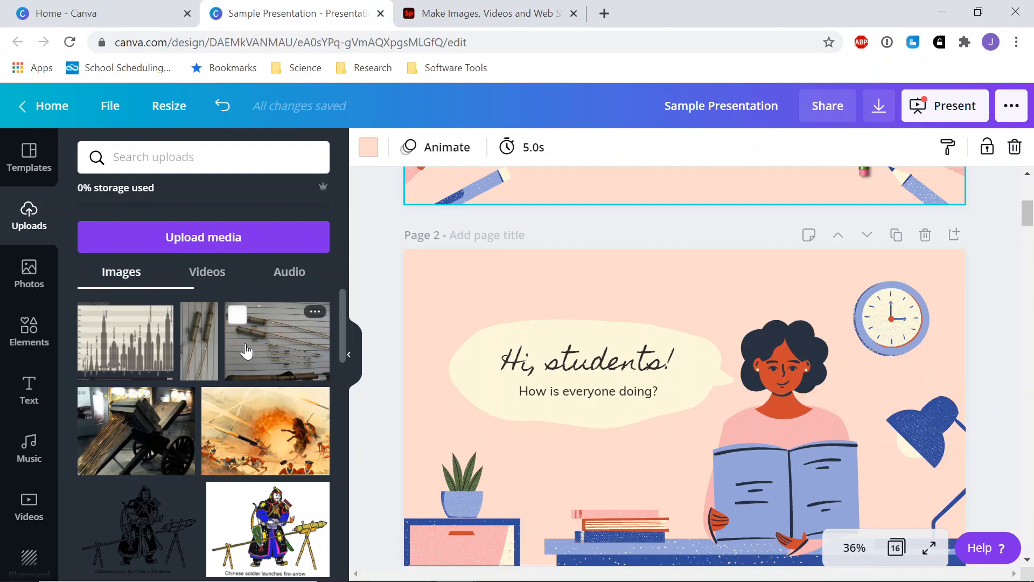
- Search the photo library for "beaker"
click(30, 286)
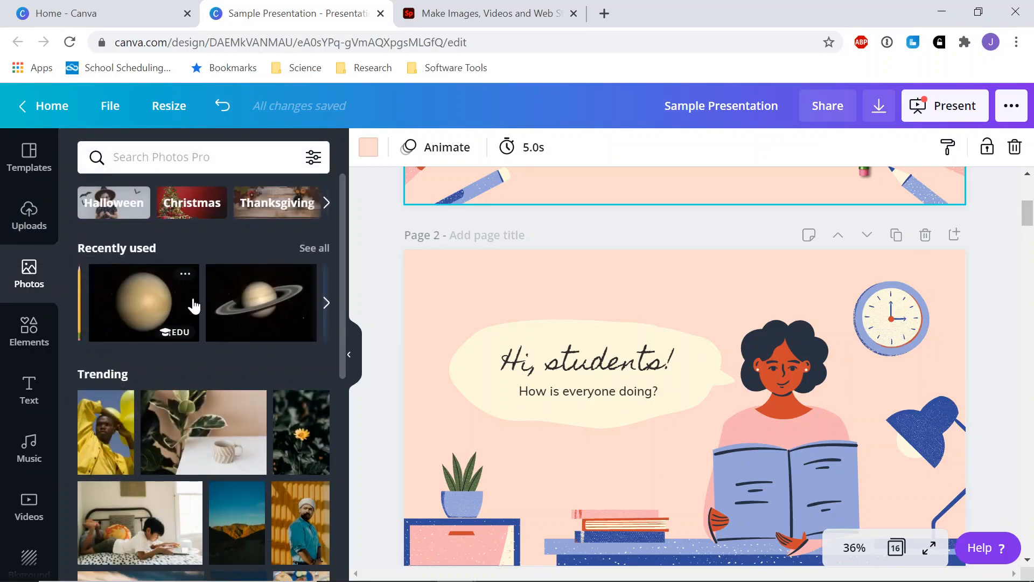
scroll(193, 306, down, 10)
scroll(212, 348, up, 10)
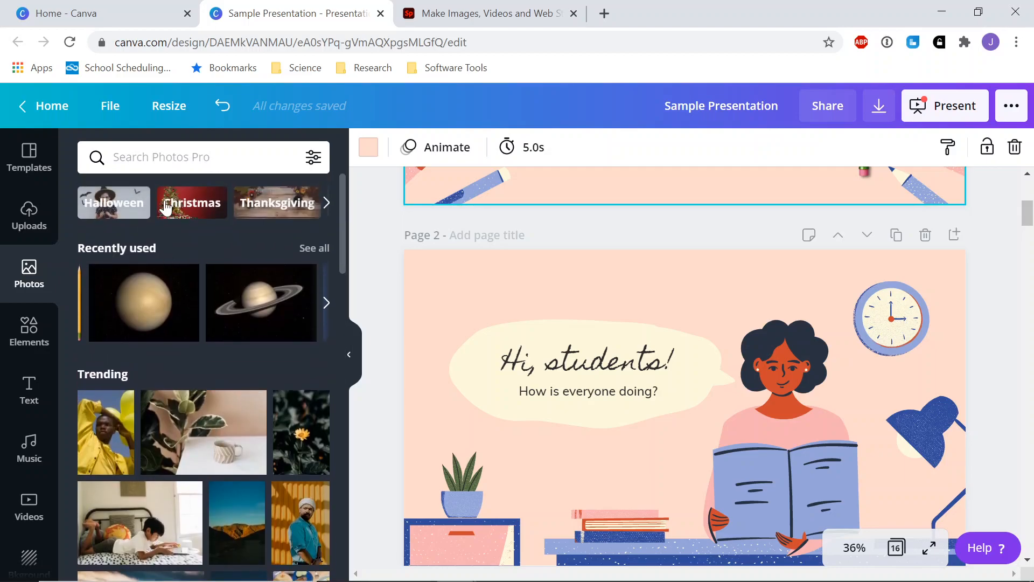
click(177, 157)
text(beaker)
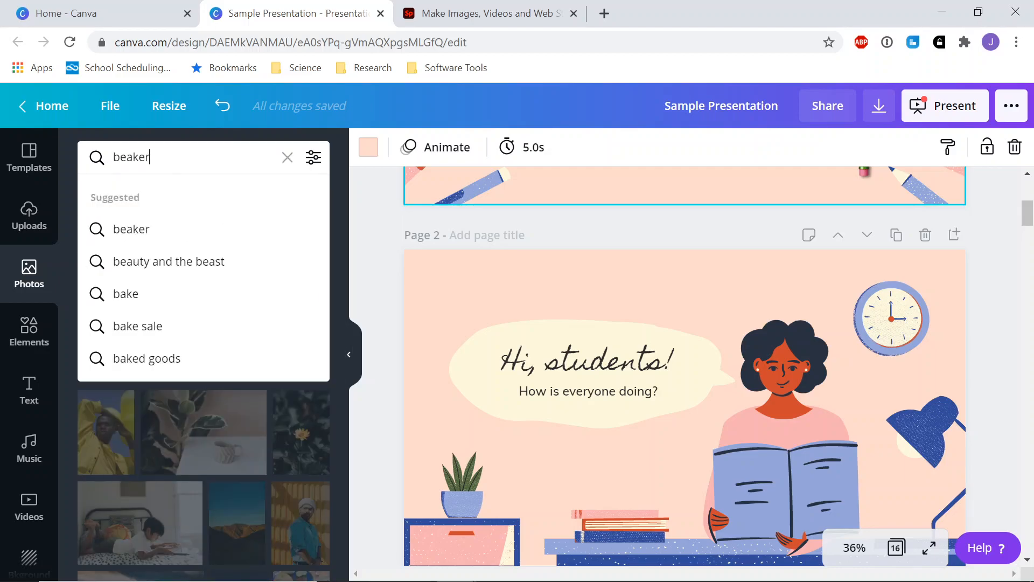
key(Return)
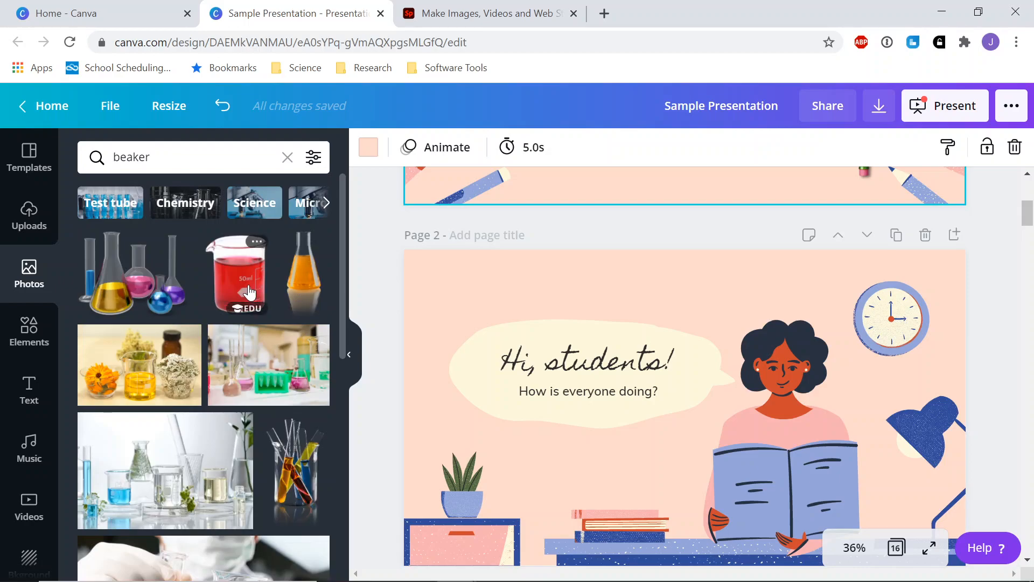
- Place the photo of the red 50 ml beaker in page 2's upper-left corner and scale it to about 408 by 512
drag(243, 289, 453, 298)
drag(557, 392, 558, 394)
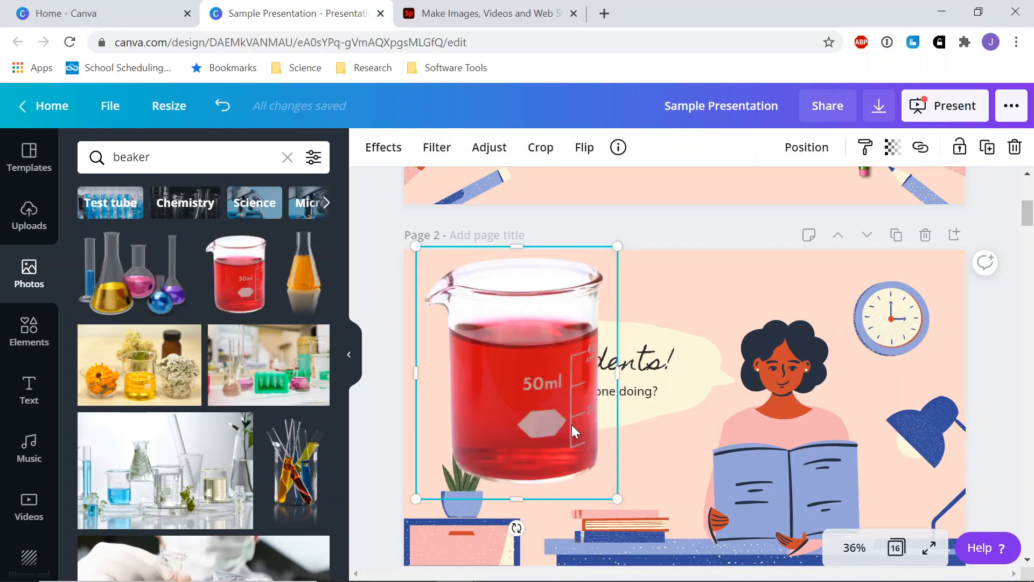
drag(591, 475, 553, 431)
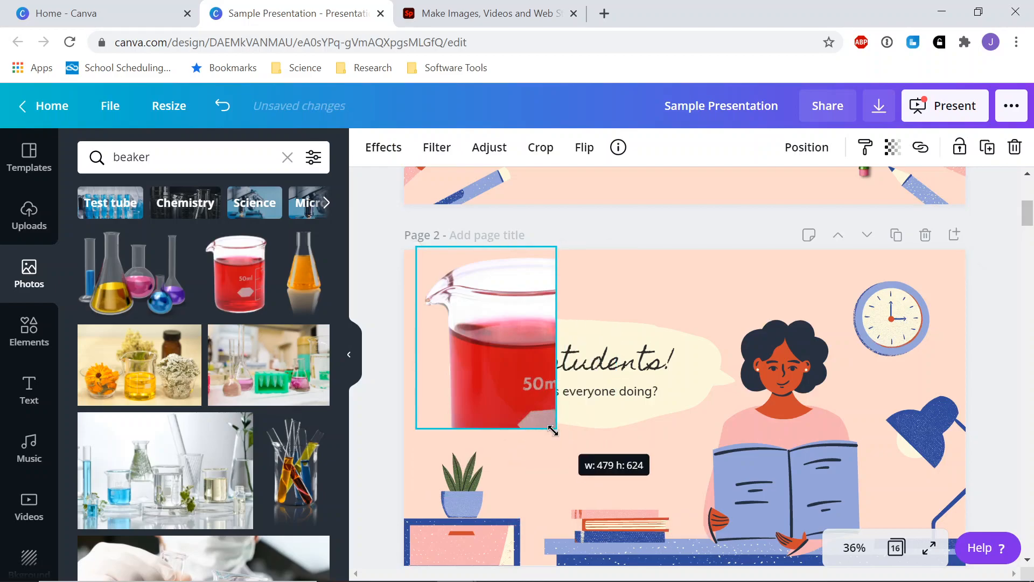
key(ctrl+z)
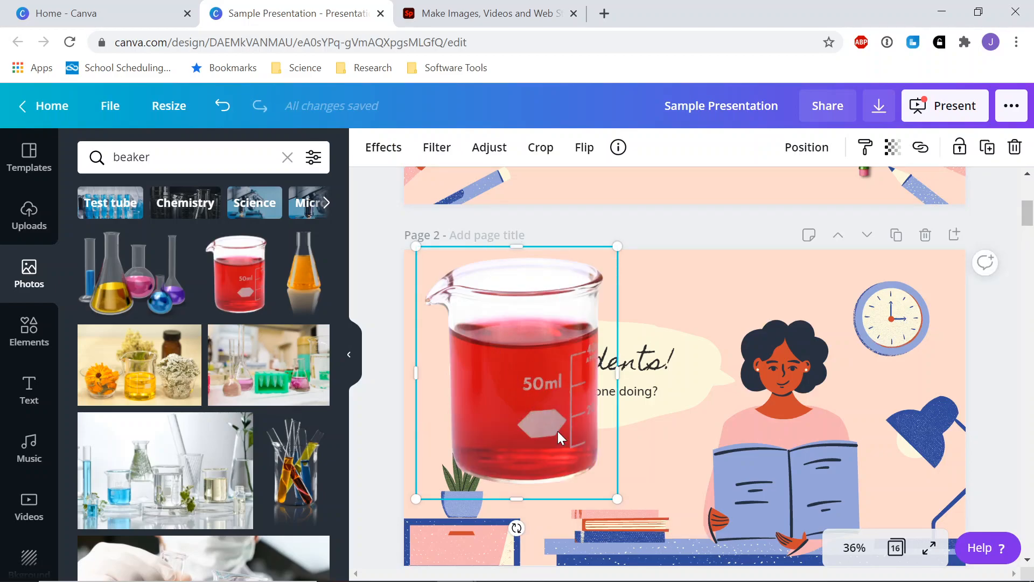
drag(591, 463, 530, 402)
key(ctrl+z)
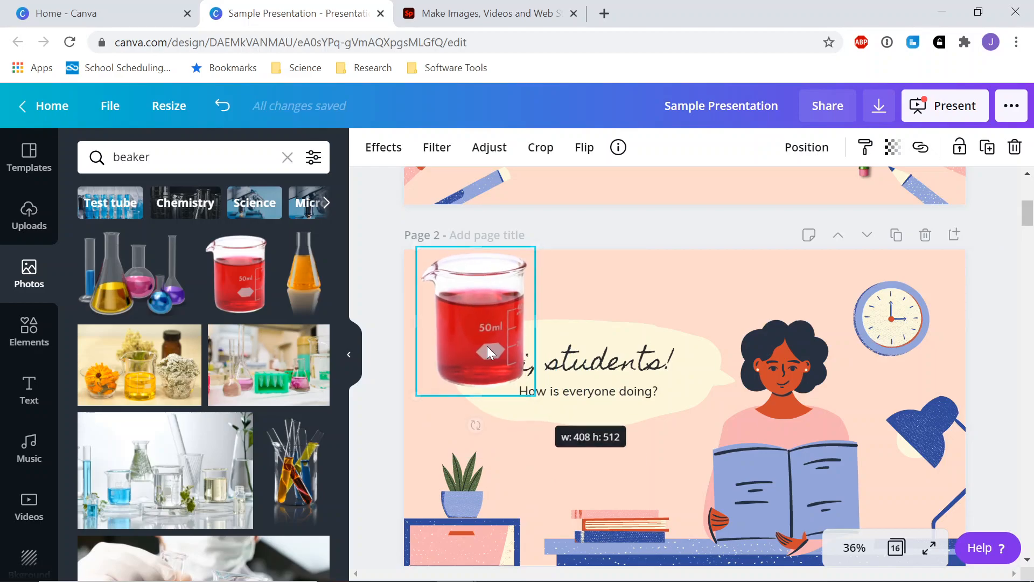
- Send the beaker photo on page 2 to the back, behind the speech bubble
right_click(487, 344)
click(570, 403)
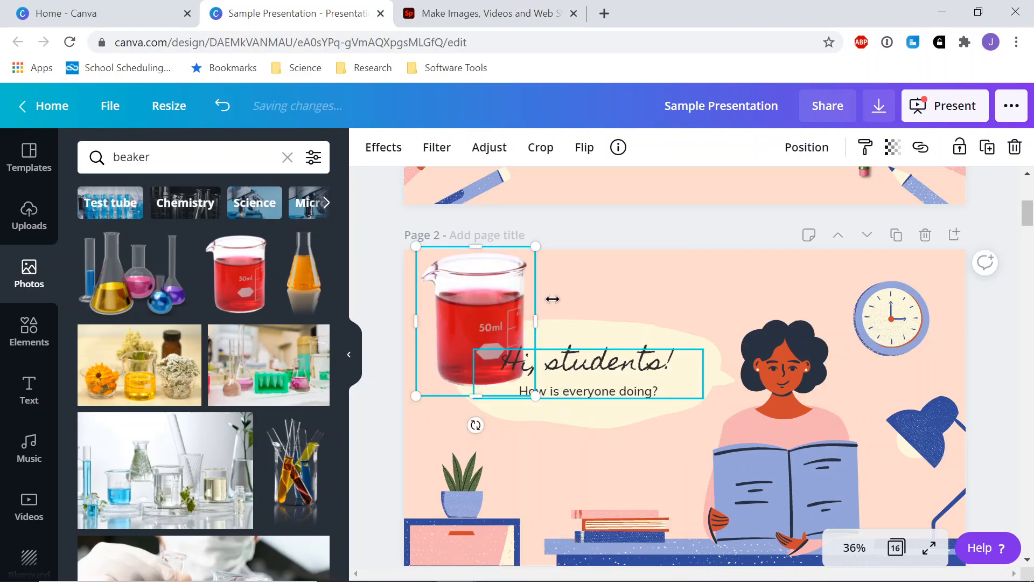
key(Escape)
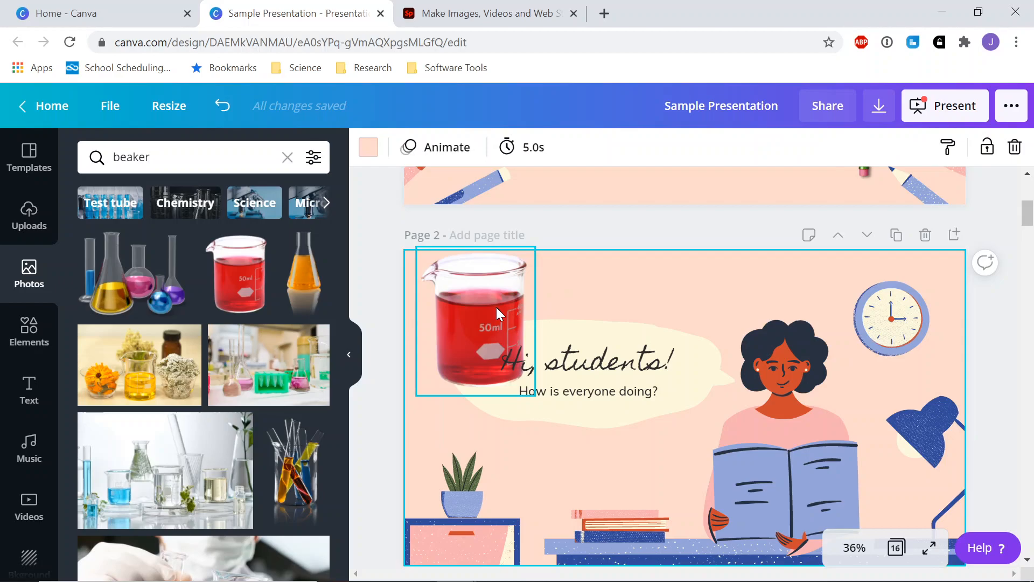
right_click(496, 308)
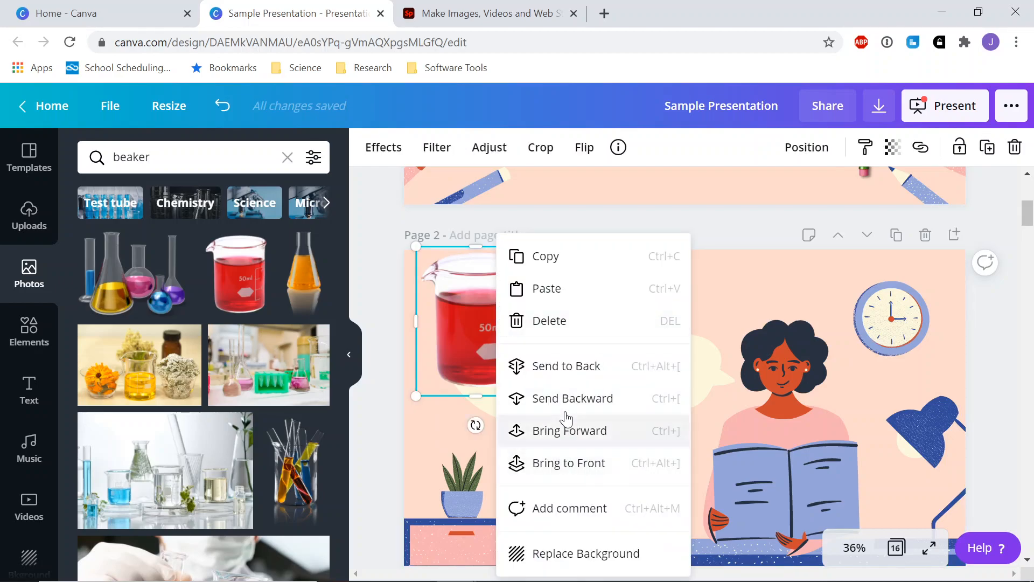
click(567, 373)
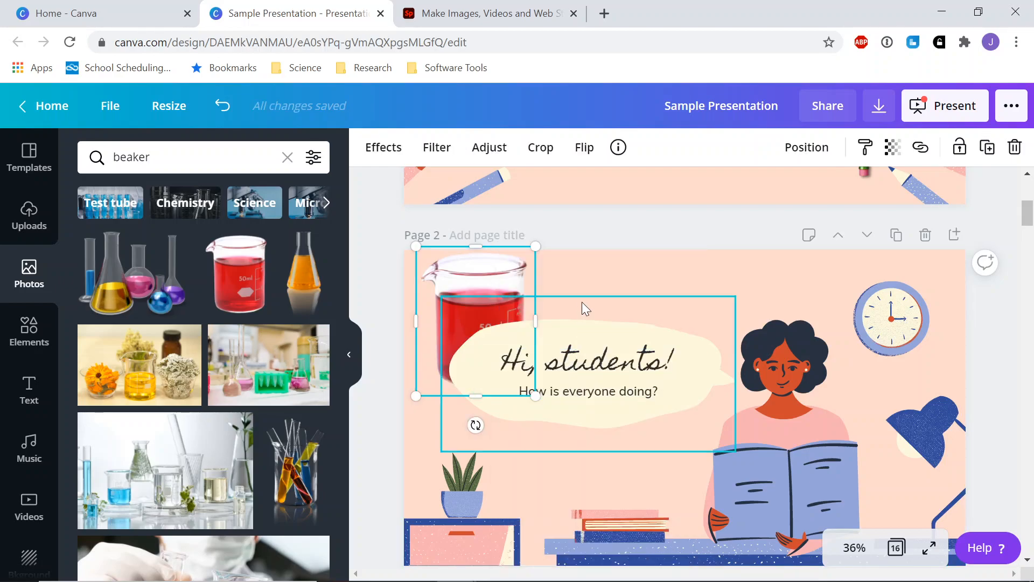
click(625, 282)
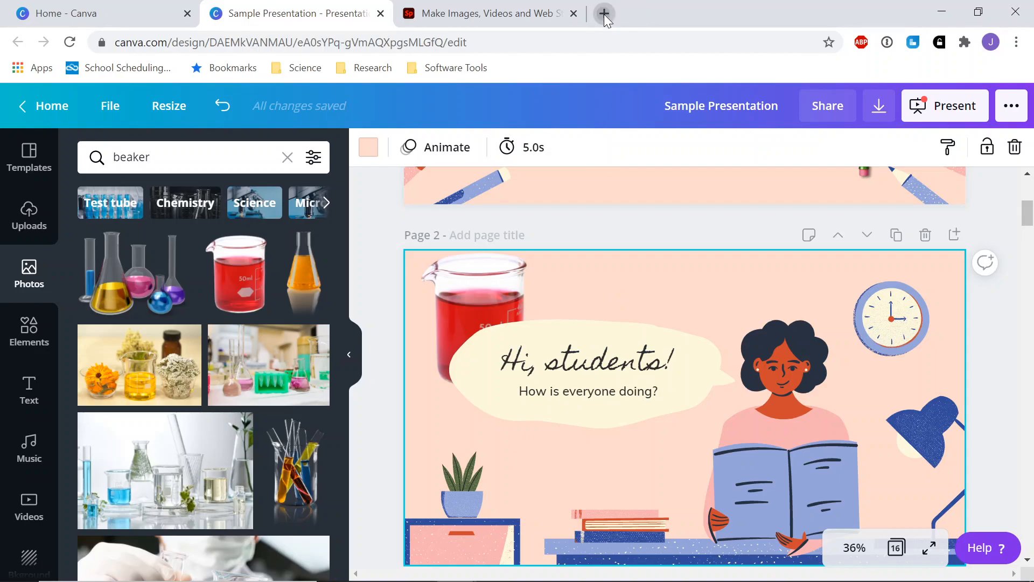
- Search Google Images for "atom" in a new browser tab
click(604, 14)
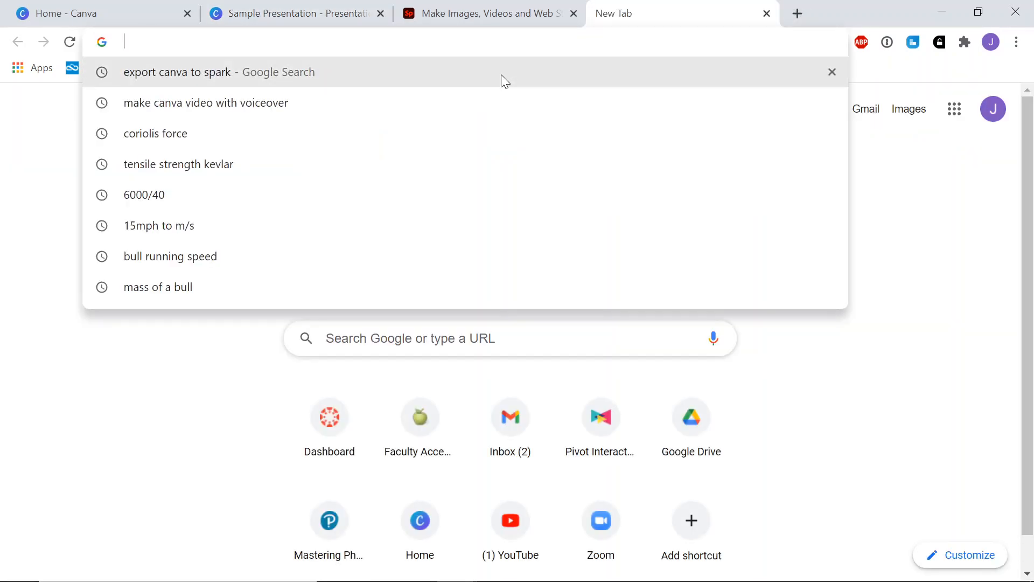
click(286, 350)
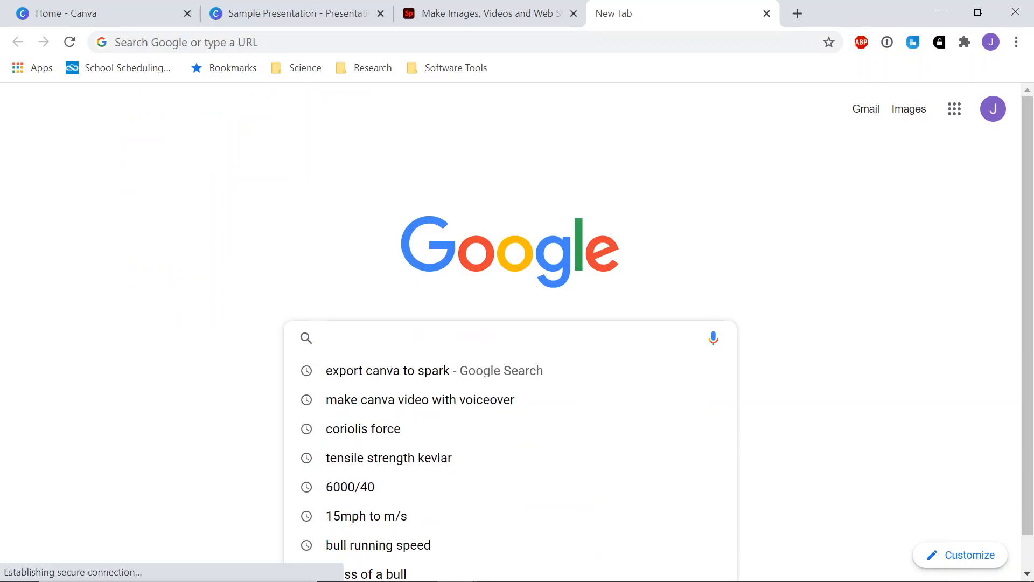
text(atom)
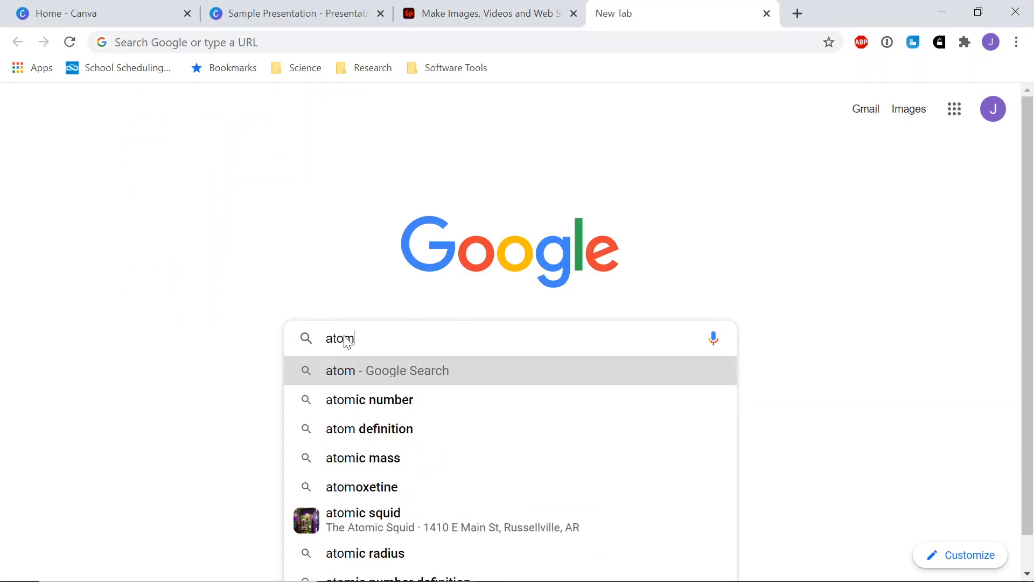
key(Return)
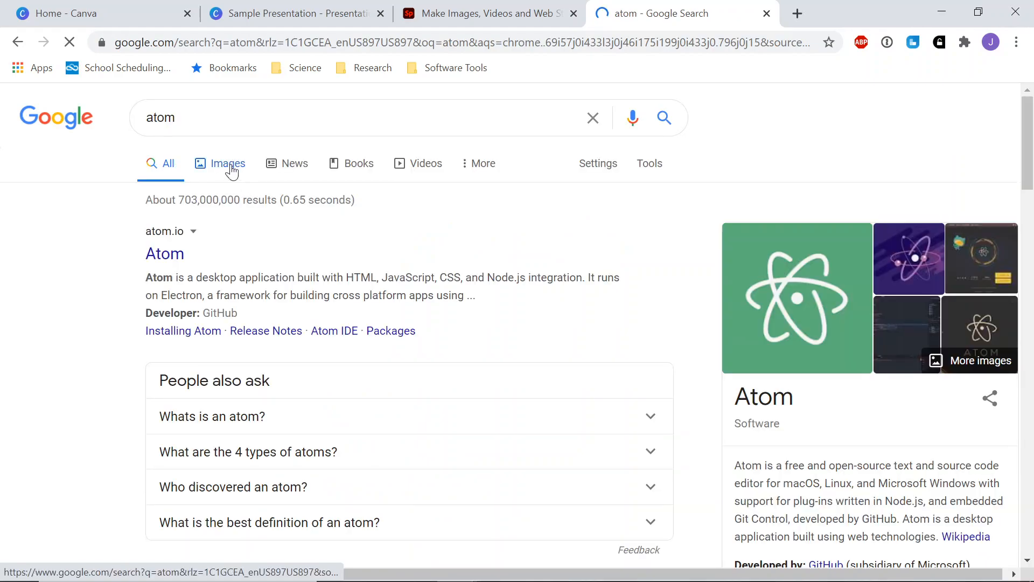
click(232, 171)
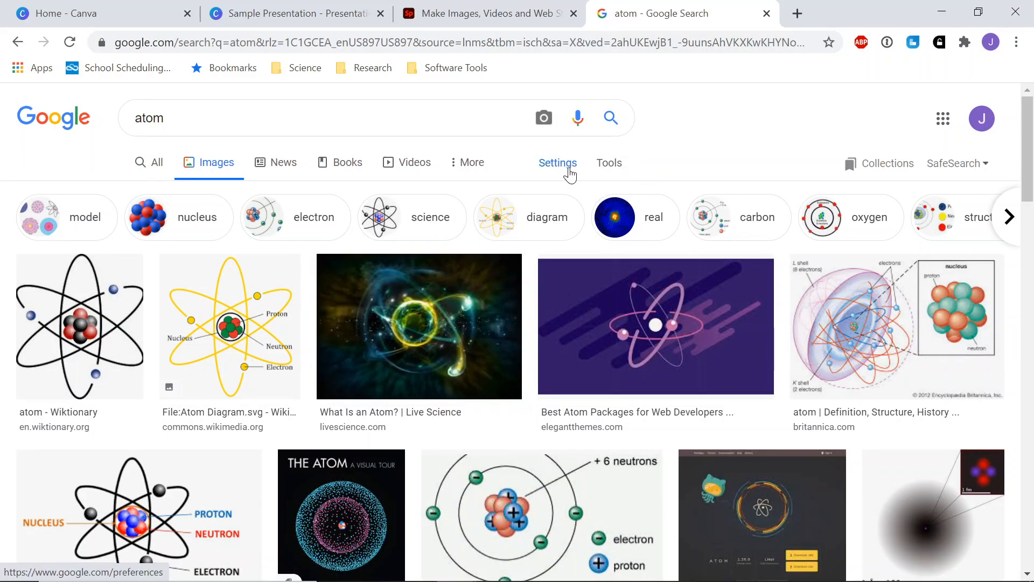
- Examine Google's search settings from the SafeSearch filters to the region settings, and return to the atom image results
click(466, 168)
click(538, 168)
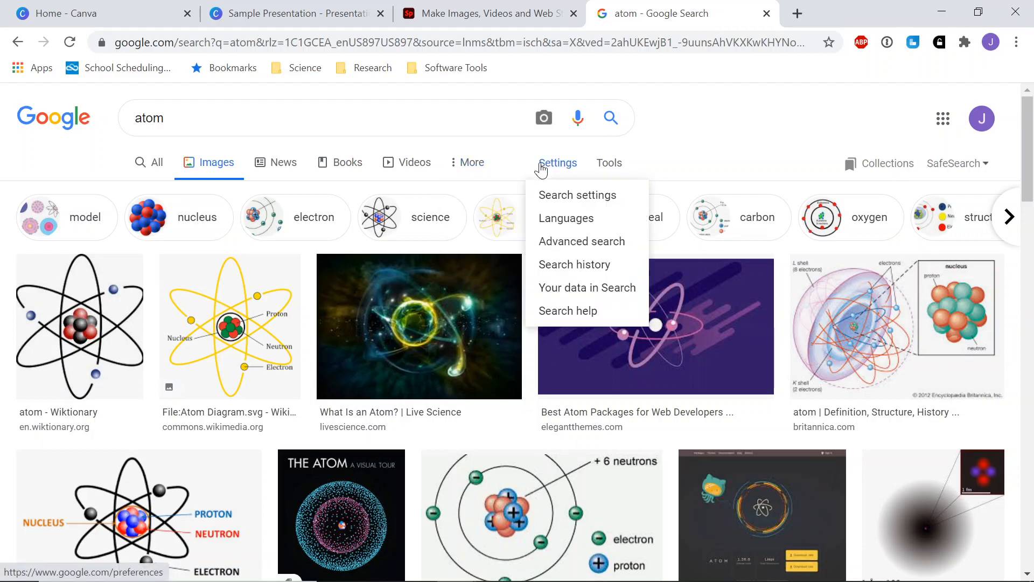
click(599, 215)
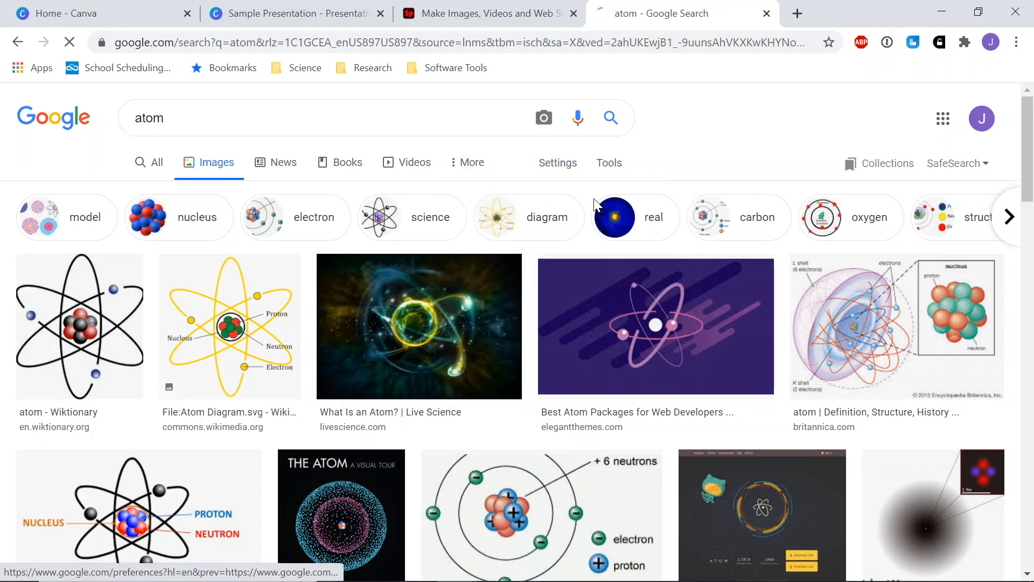
scroll(383, 320, down, 1)
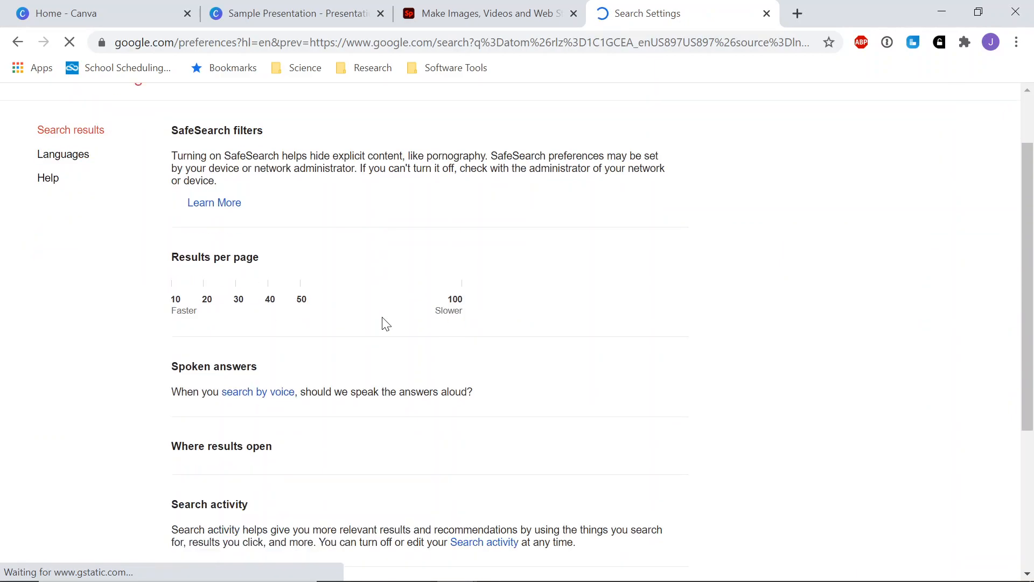
scroll(548, 309, down, 2)
scroll(544, 304, down, 4)
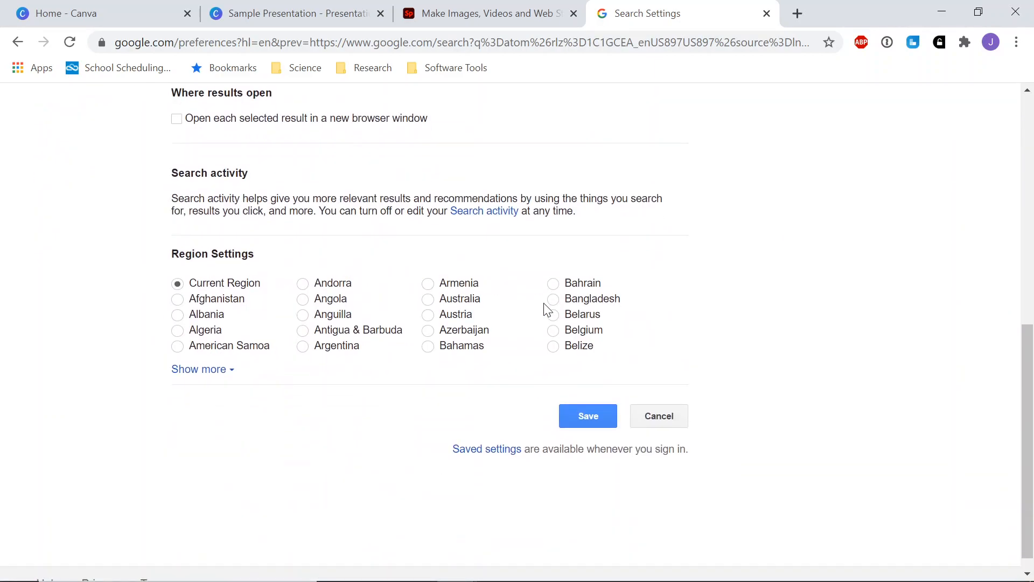
scroll(545, 306, up, 6)
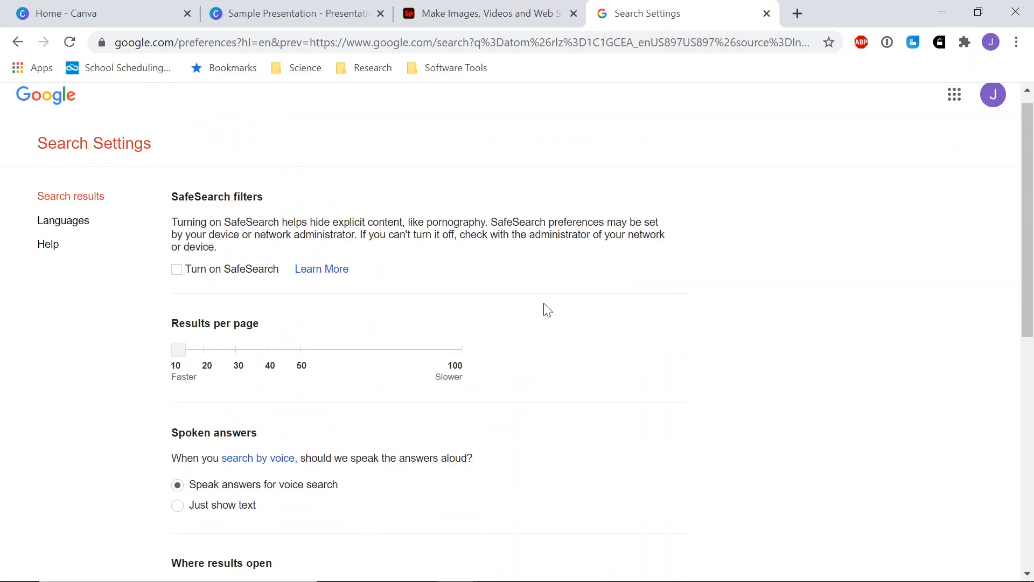
click(17, 43)
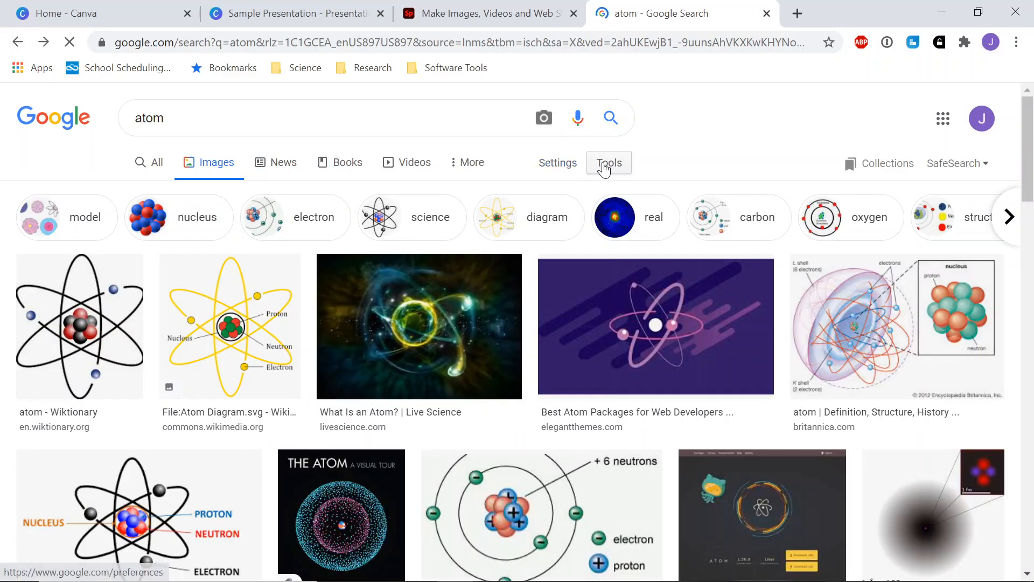
- Filter the atom image results by usage rights to Creative Commons licenses
click(609, 166)
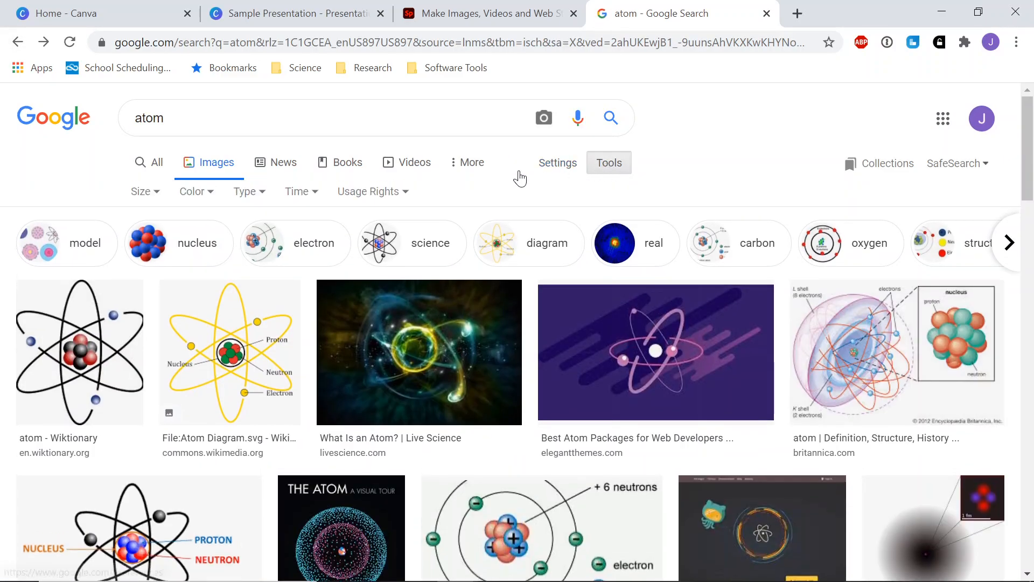
click(396, 195)
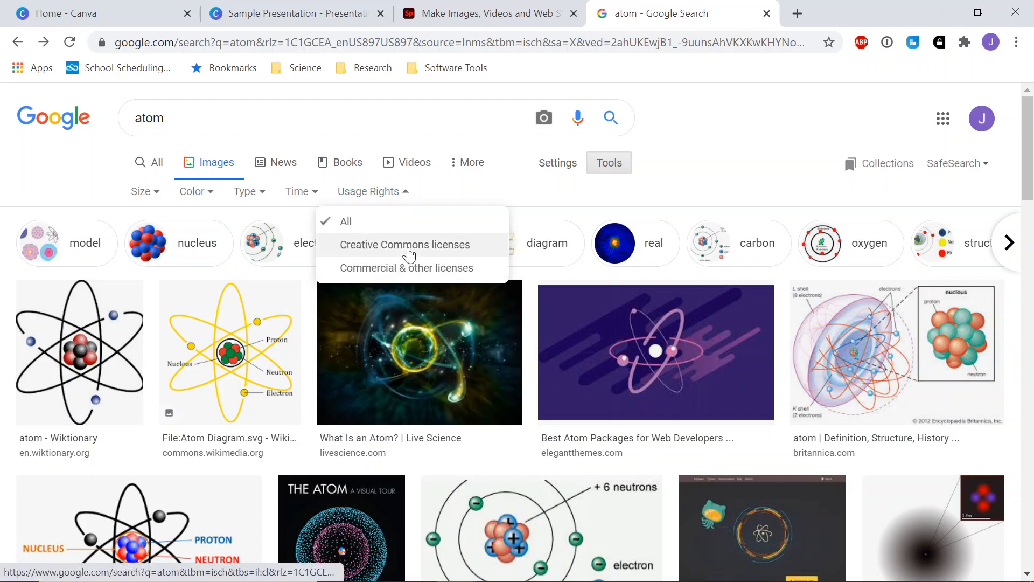
click(408, 253)
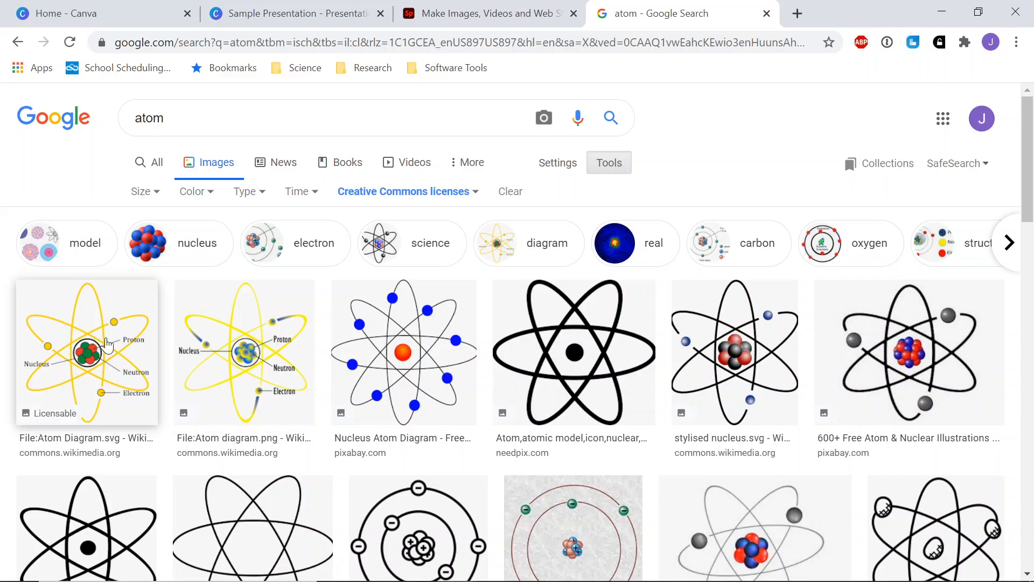
- Save the yellow labelled atom diagram from Wikimedia Commons to the Downloads folder as atom.png
scroll(301, 345, down, 3)
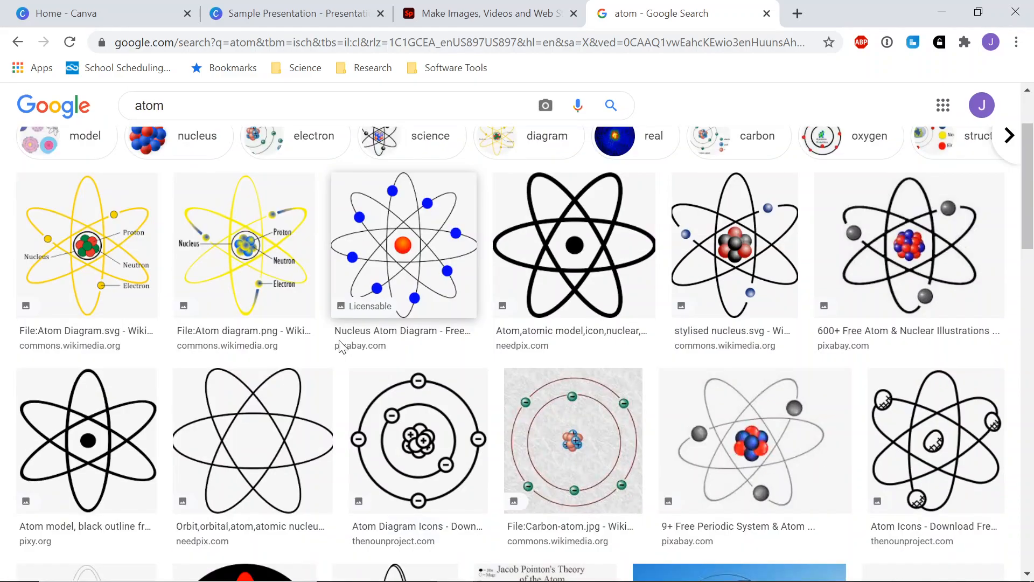
scroll(300, 345, up, 3)
click(134, 362)
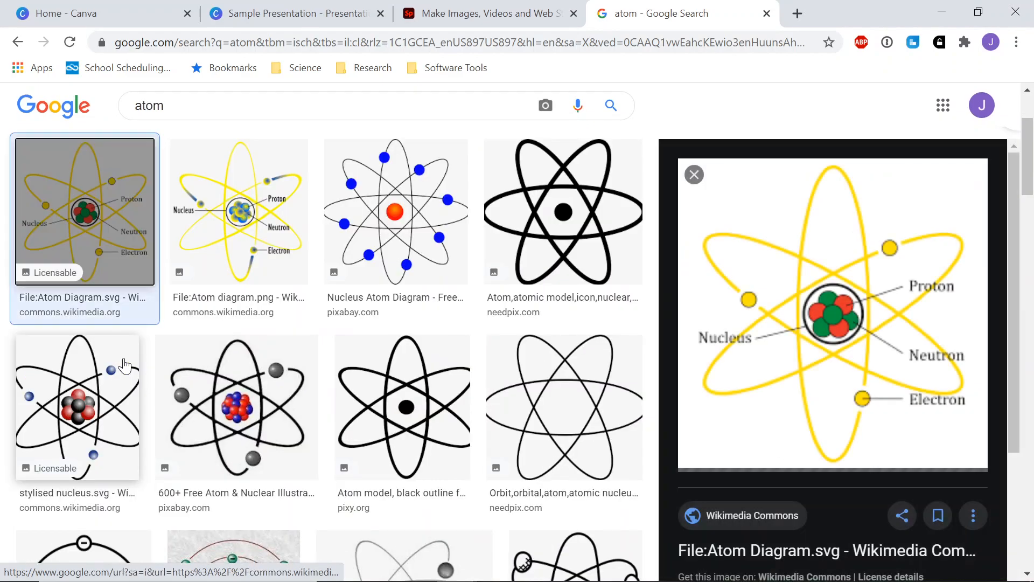
right_click(813, 317)
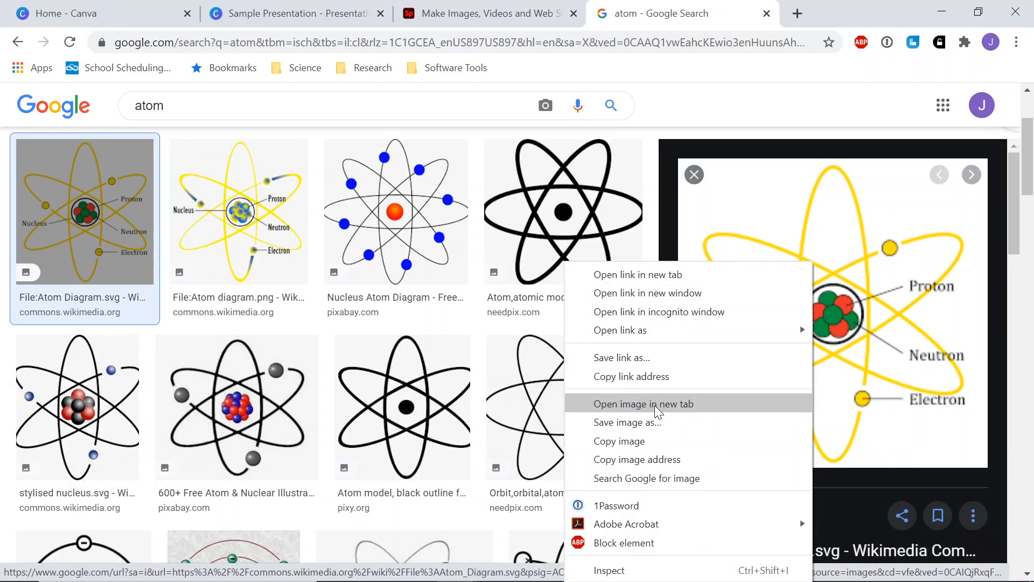
click(656, 422)
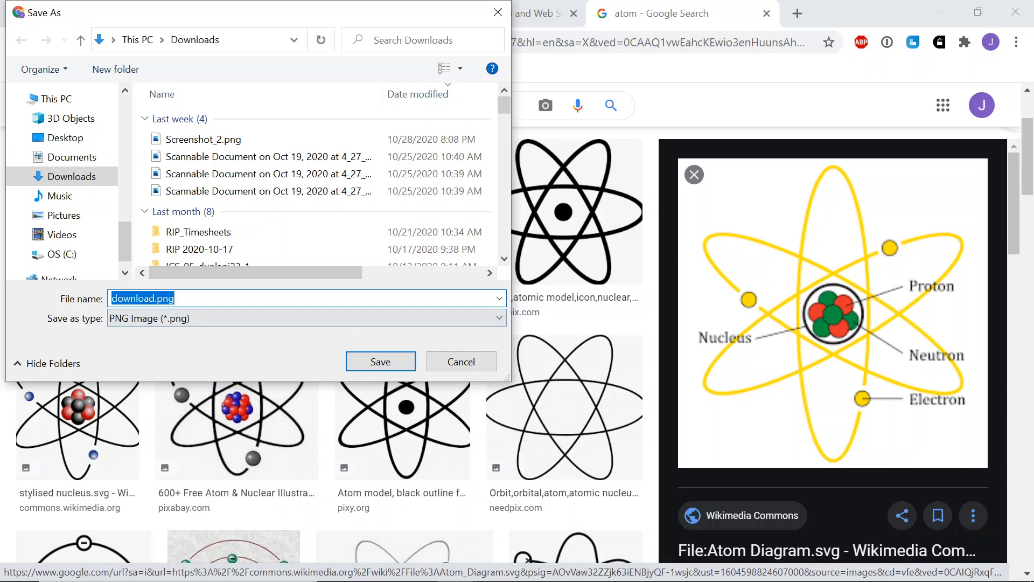
key(Home)
key(shift+Right)
key(Return)
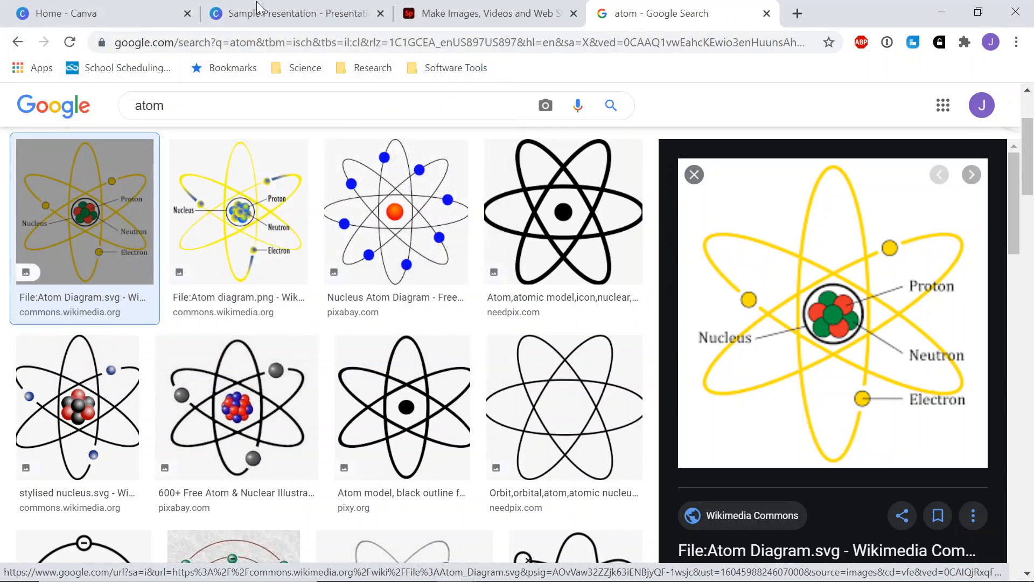
- Switch back to the Canva presentation and upload atom.png from the device's Downloads folder
click(252, 19)
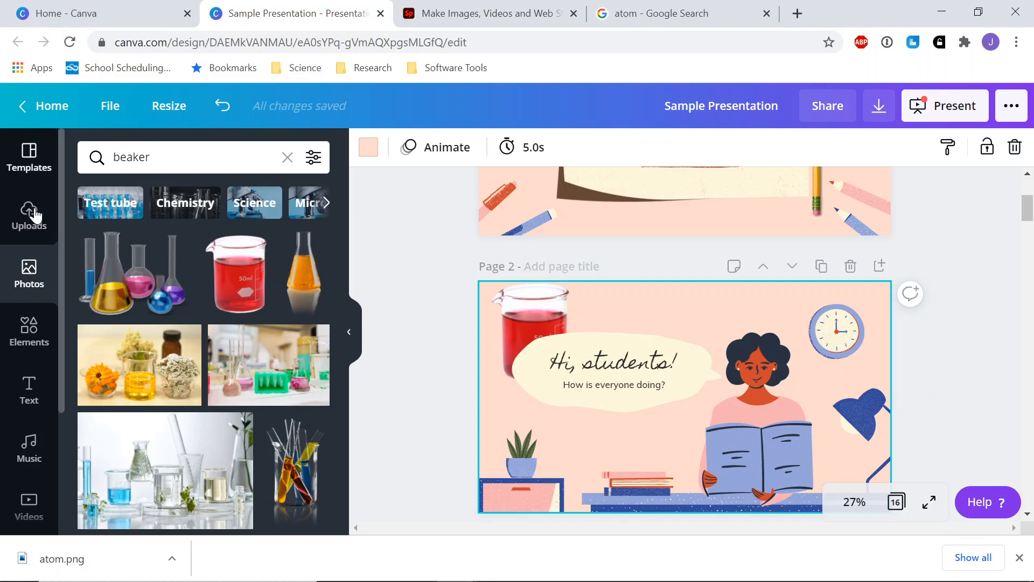
click(29, 211)
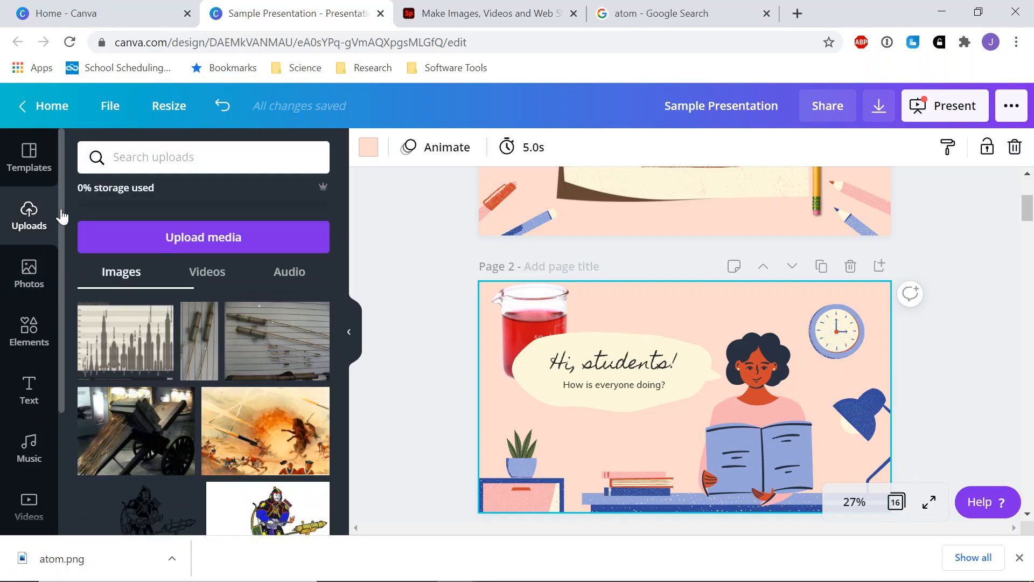
click(185, 243)
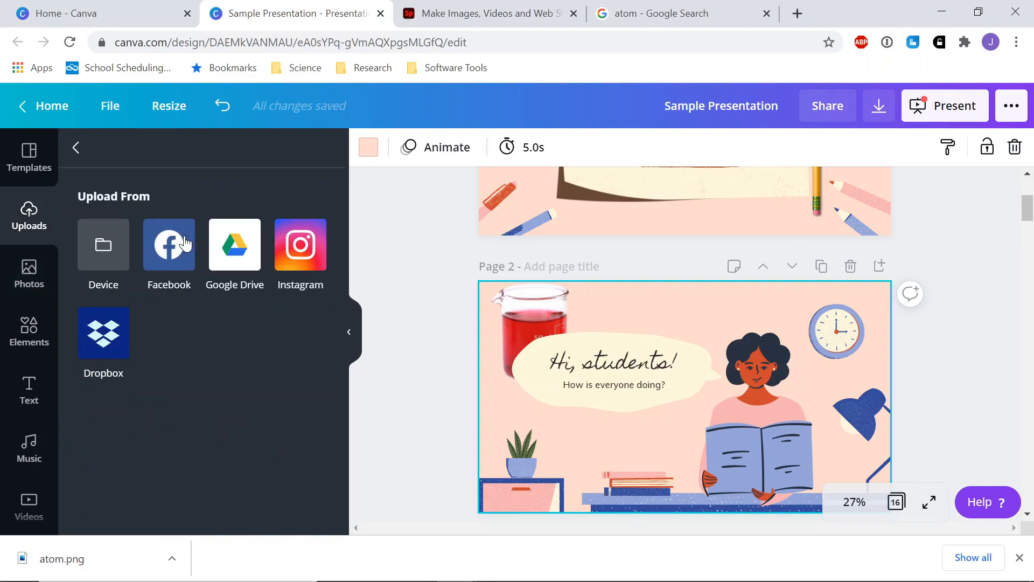
click(106, 246)
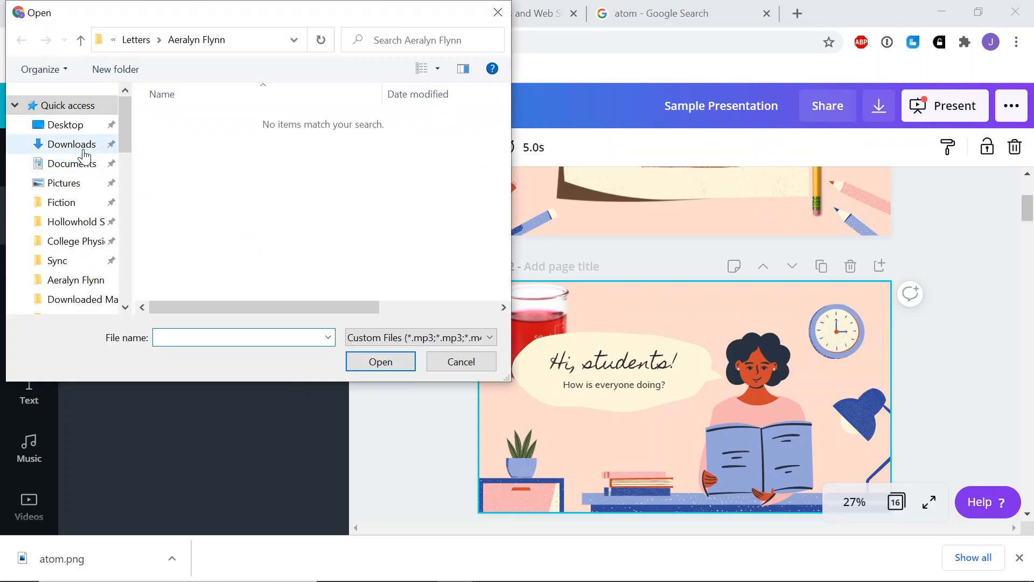
click(79, 151)
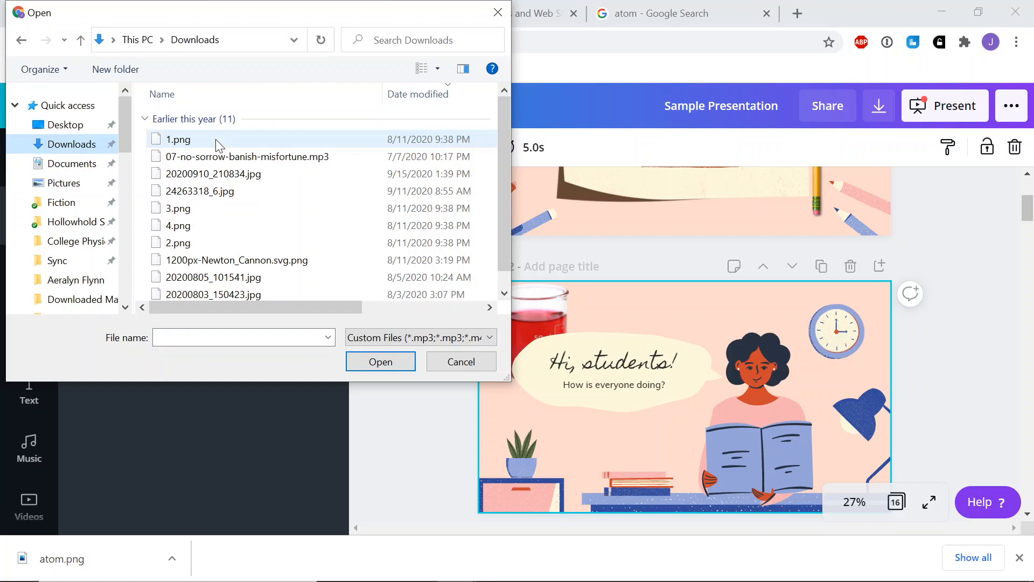
click(188, 140)
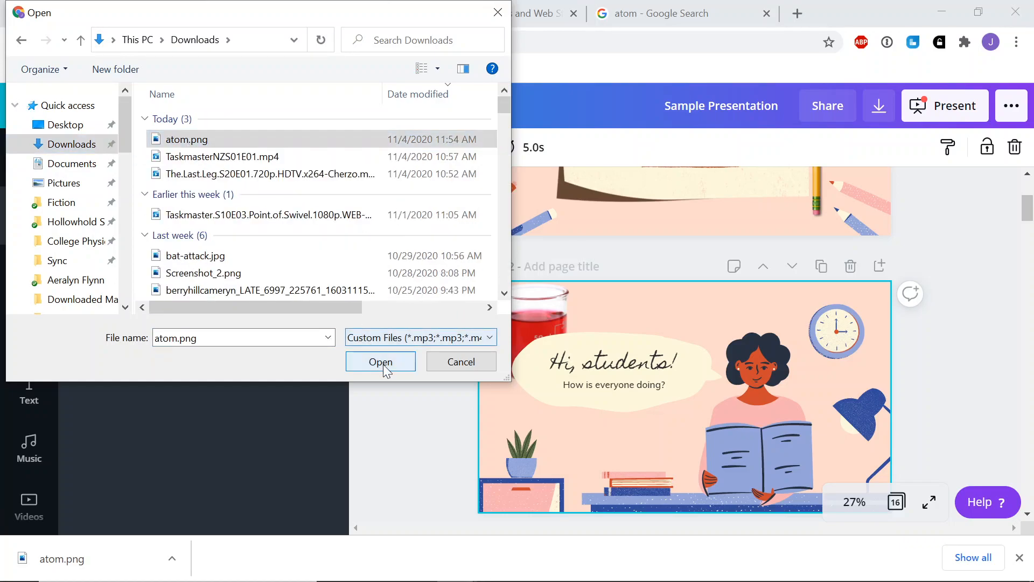
click(380, 362)
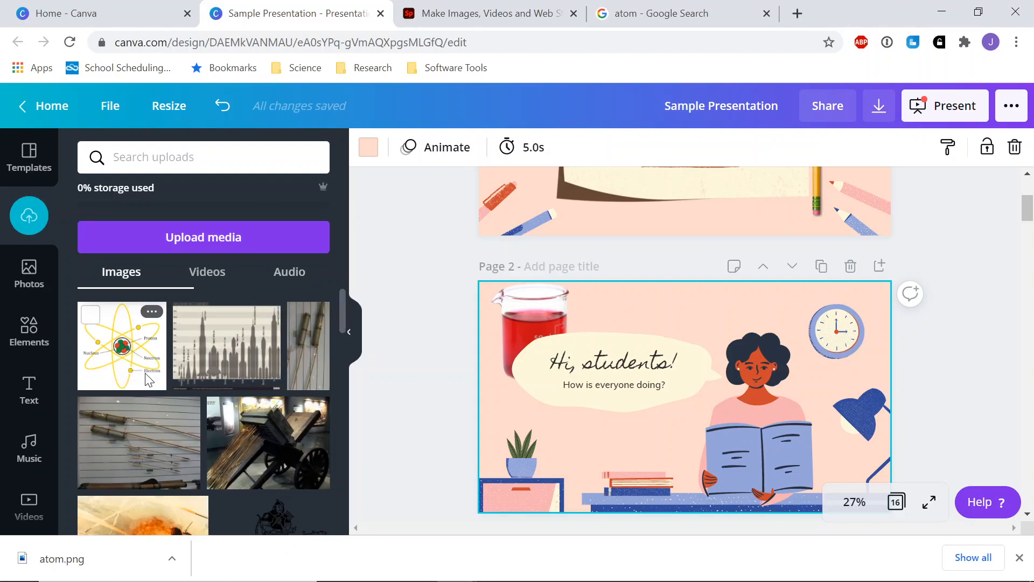
- Place the uploaded atom diagram over the speech bubble's right end on page 2 and send it to the back
drag(386, 358, 694, 364)
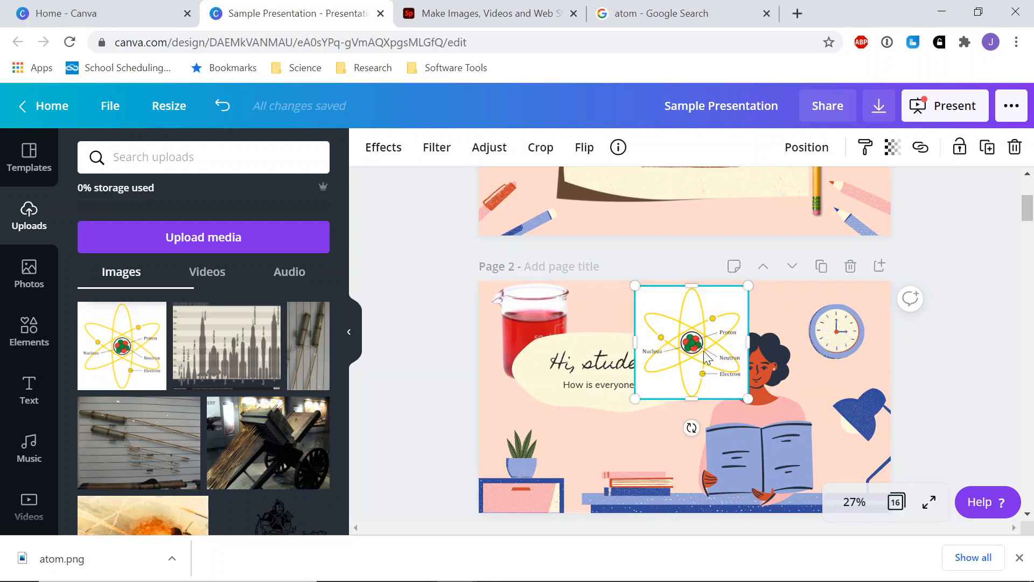
right_click(708, 332)
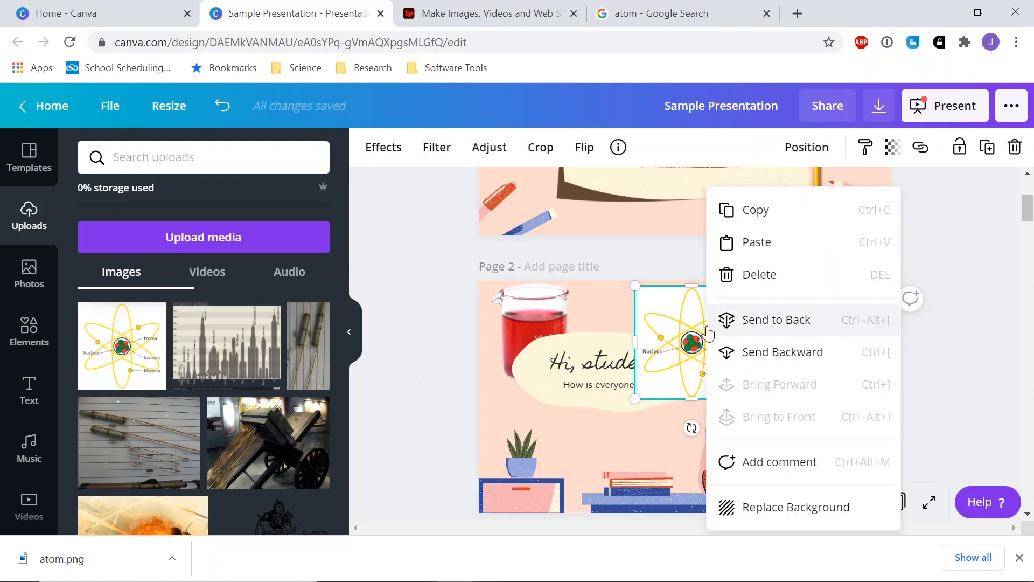
click(768, 320)
- Look through the template's remaining pages, from the class rules and examples to the worksheet and supplemental video layouts
scroll(798, 338, down, 2)
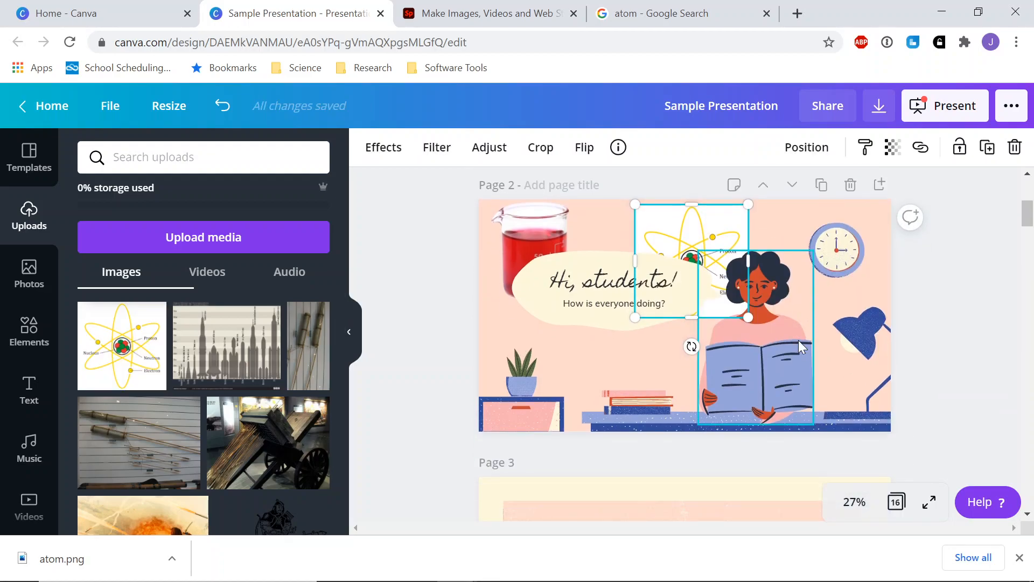
scroll(799, 340, down, 7)
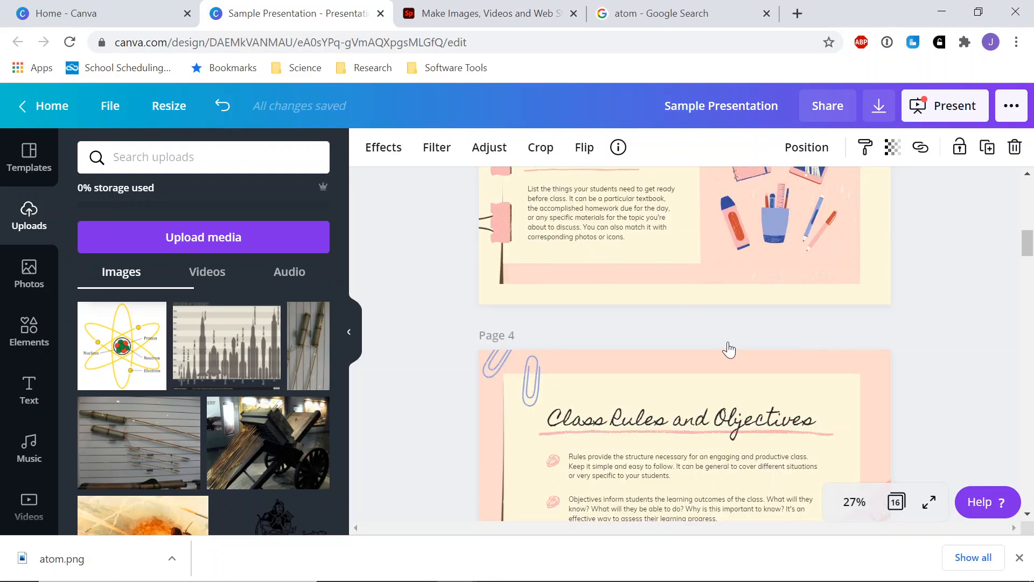
scroll(729, 349, down, 15)
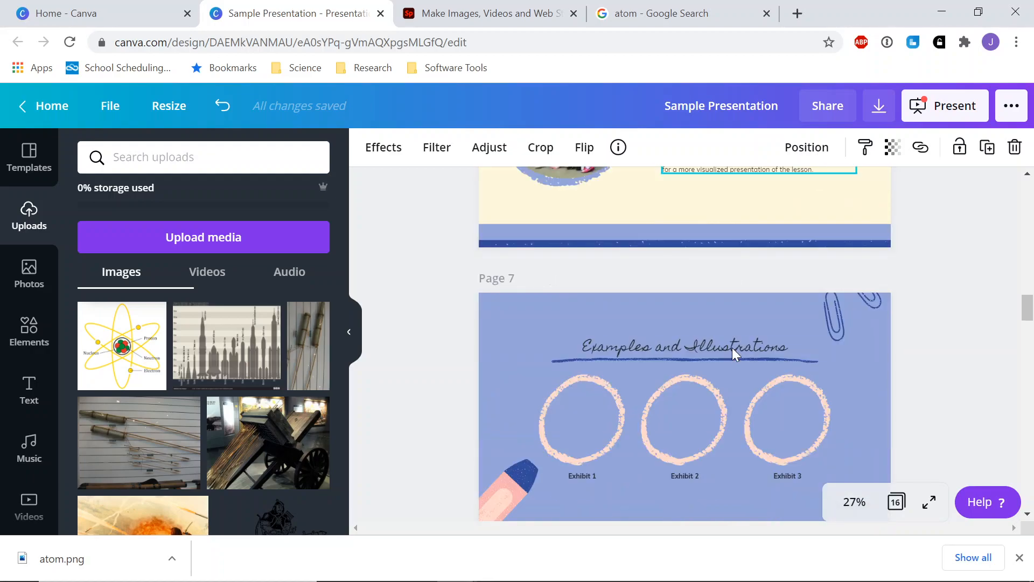
scroll(370, 295, up, 7)
scroll(492, 327, down, 10)
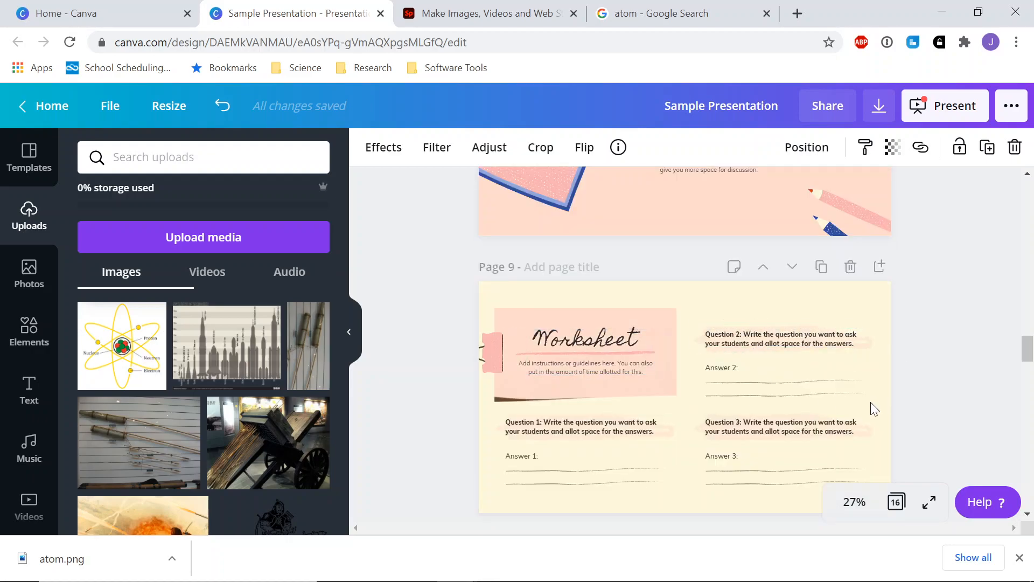
scroll(871, 402, down, 5)
scroll(870, 402, down, 6)
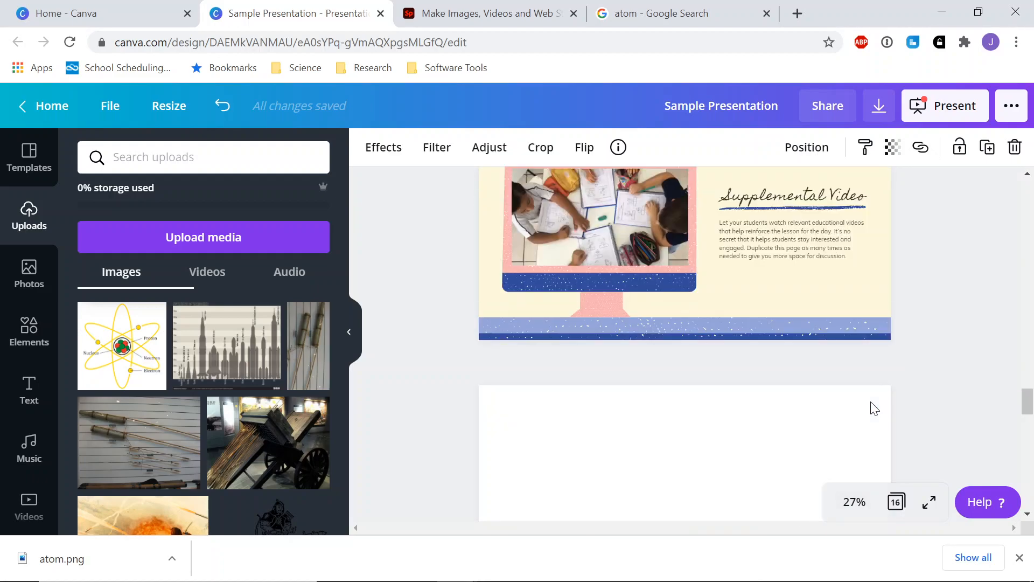
- Duplicate the Activity Time page and delete the Worksheet page
scroll(871, 408, up, 7)
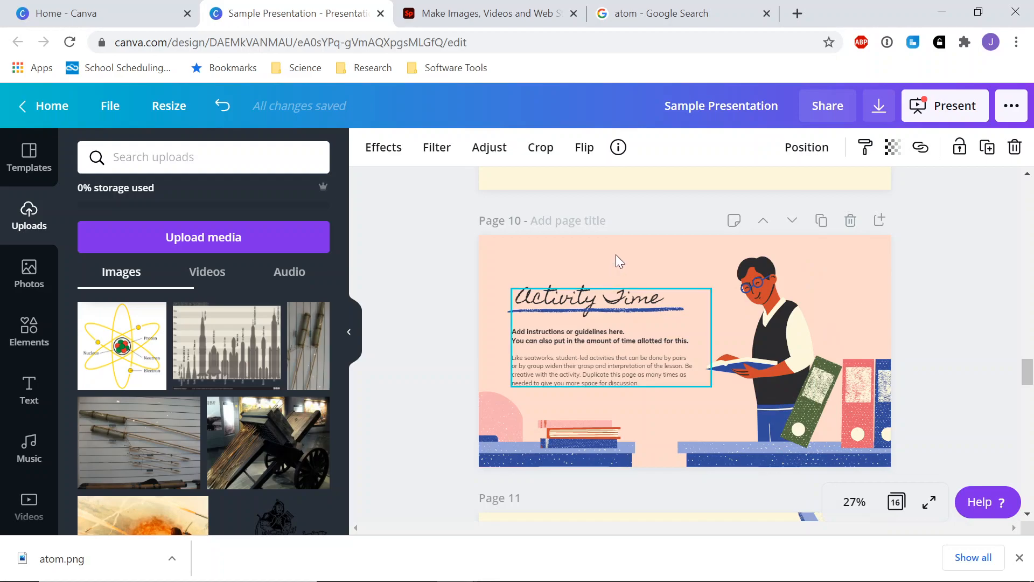
click(652, 256)
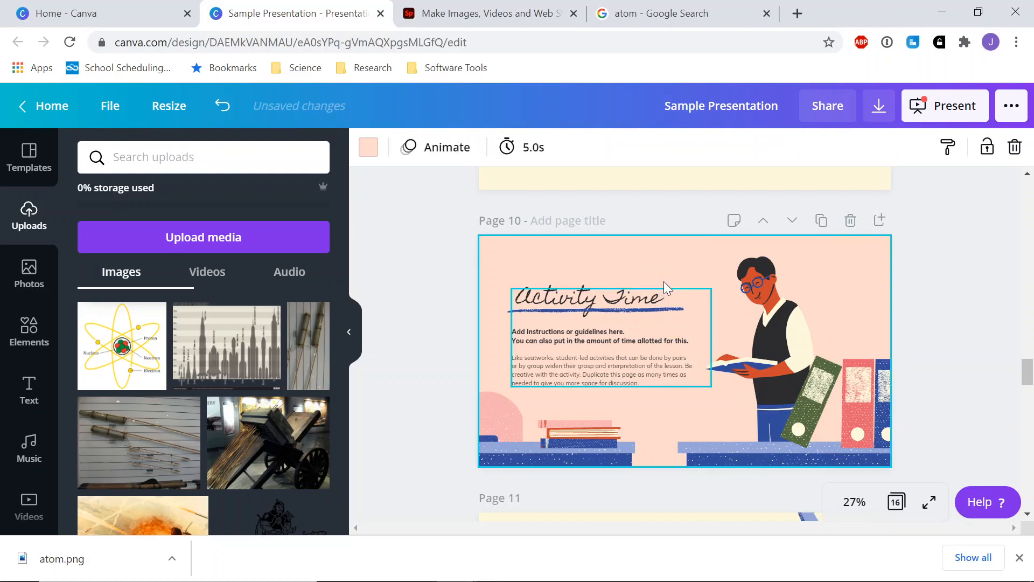
click(824, 223)
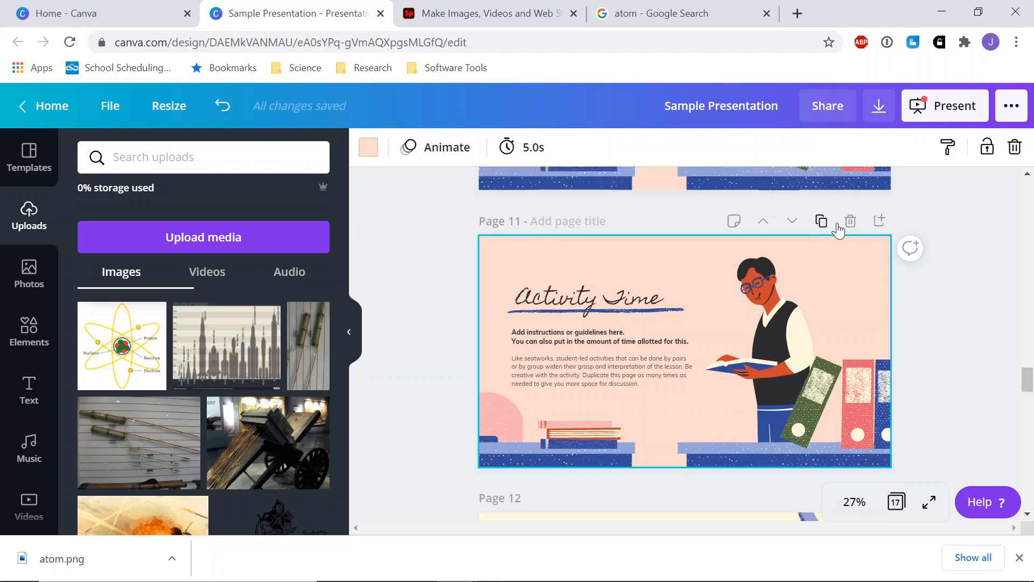
scroll(829, 264, up, 10)
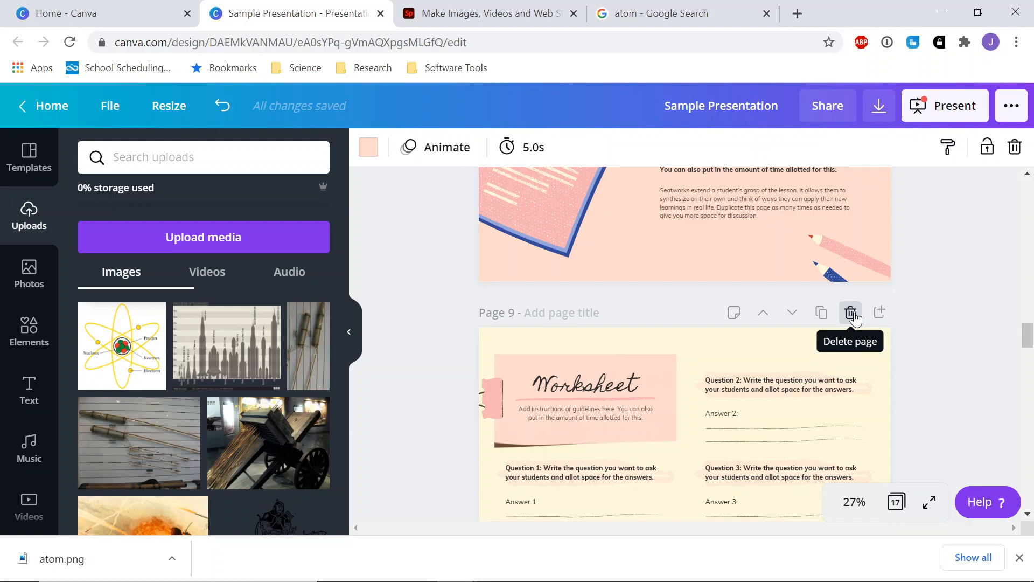
click(851, 313)
- Add a blank page directly after the Seatwork page
scroll(820, 279, up, 4)
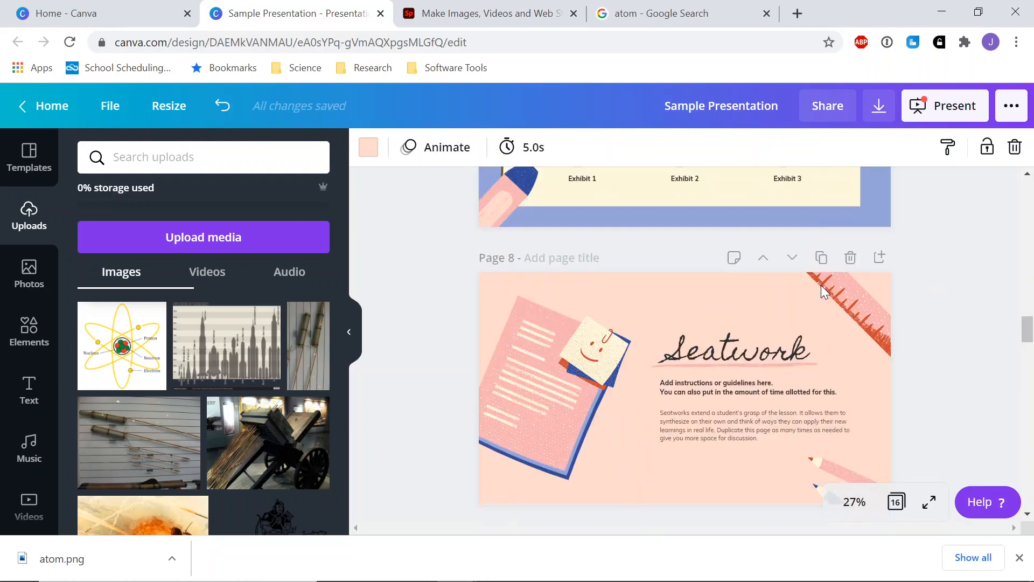
scroll(824, 291, up, 2)
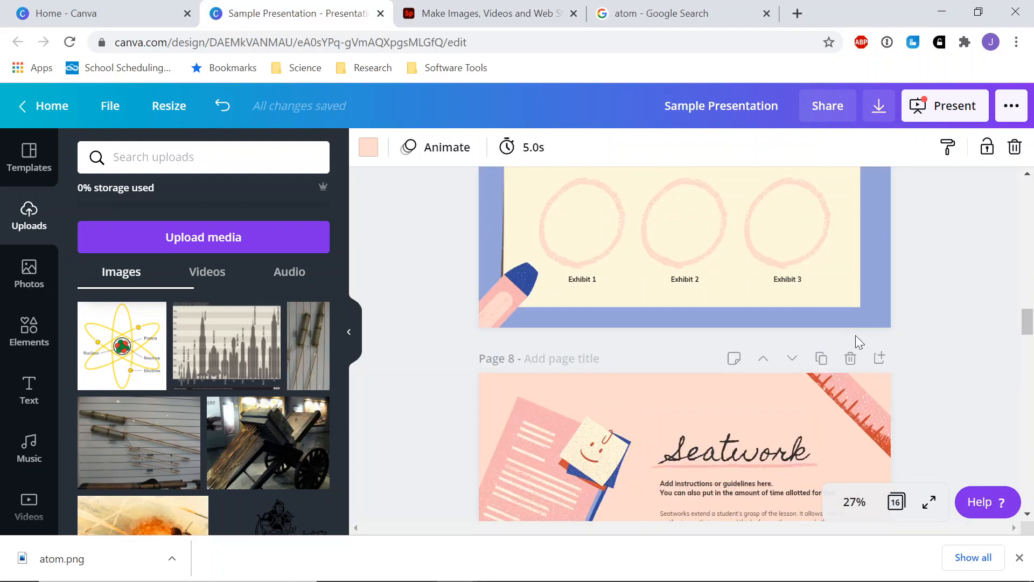
click(880, 359)
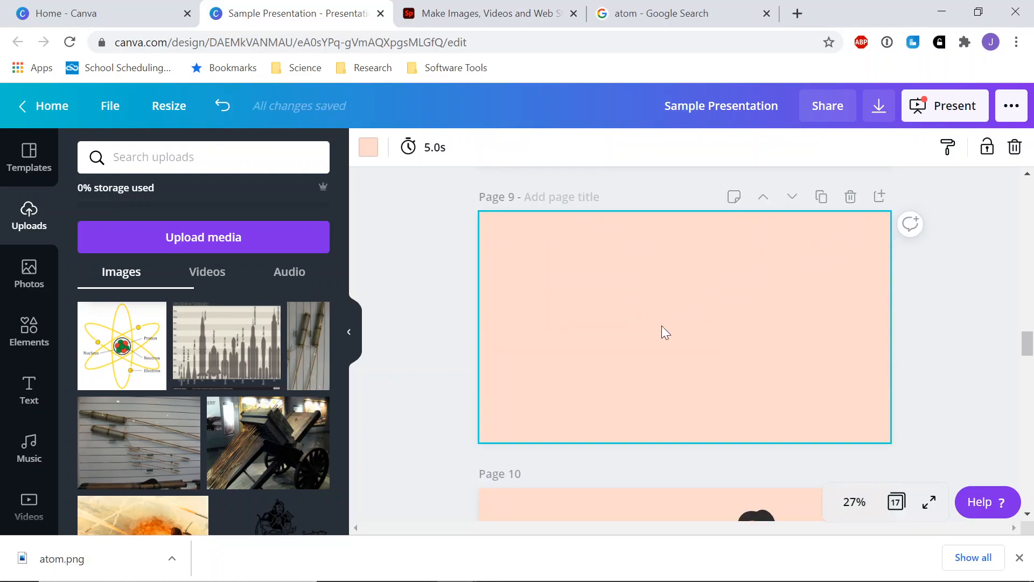
scroll(876, 348, up, 5)
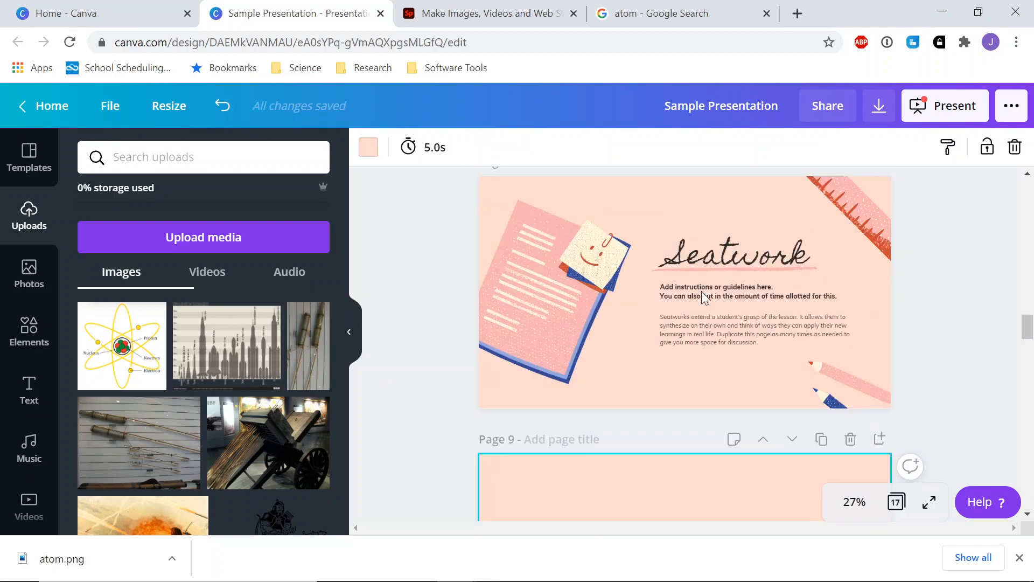
scroll(695, 345, up, 2)
scroll(924, 391, down, 5)
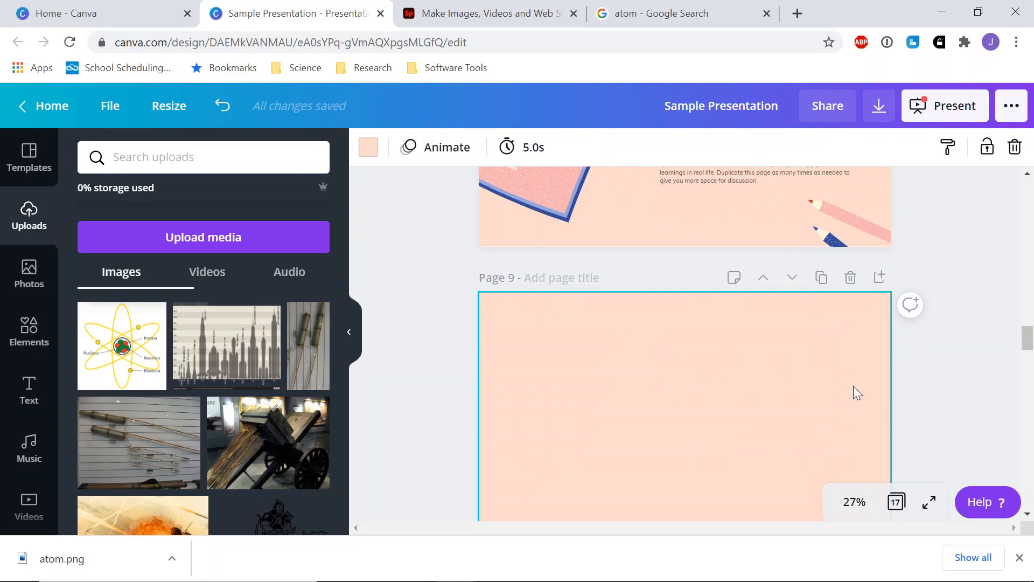
- Download all pages of the presentation as PNG images and close the save message
click(879, 107)
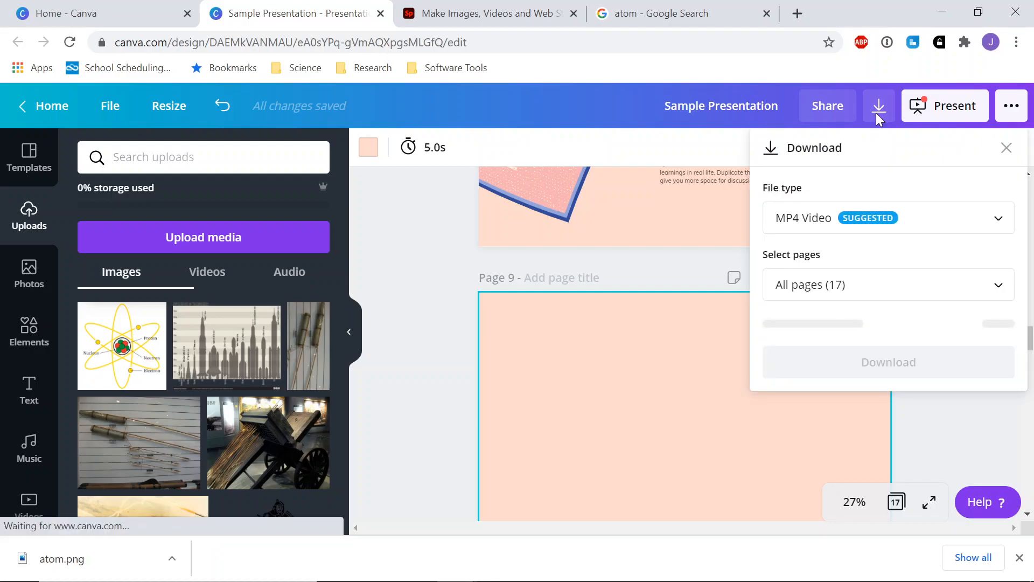
click(881, 230)
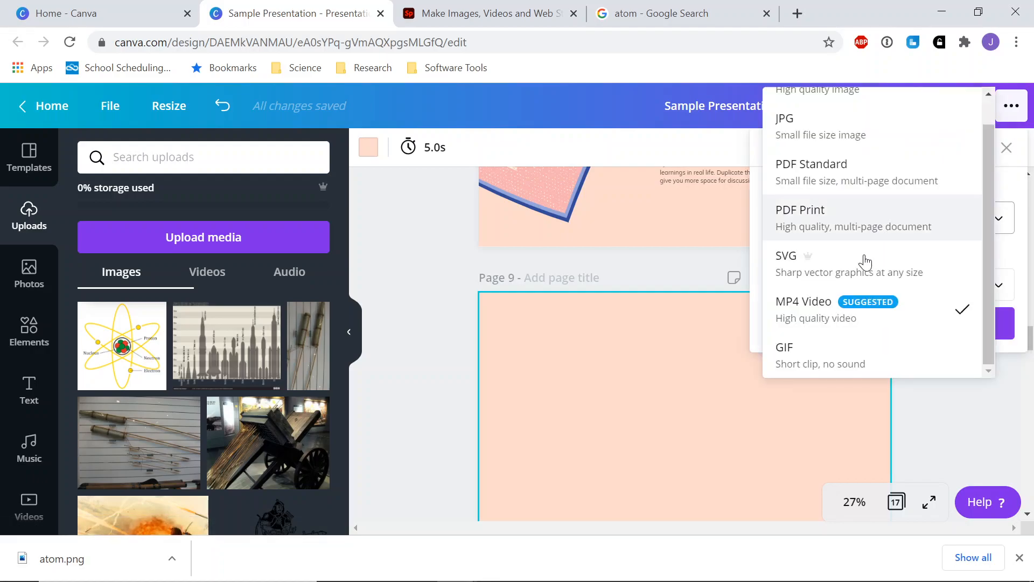
scroll(868, 229, up, 1)
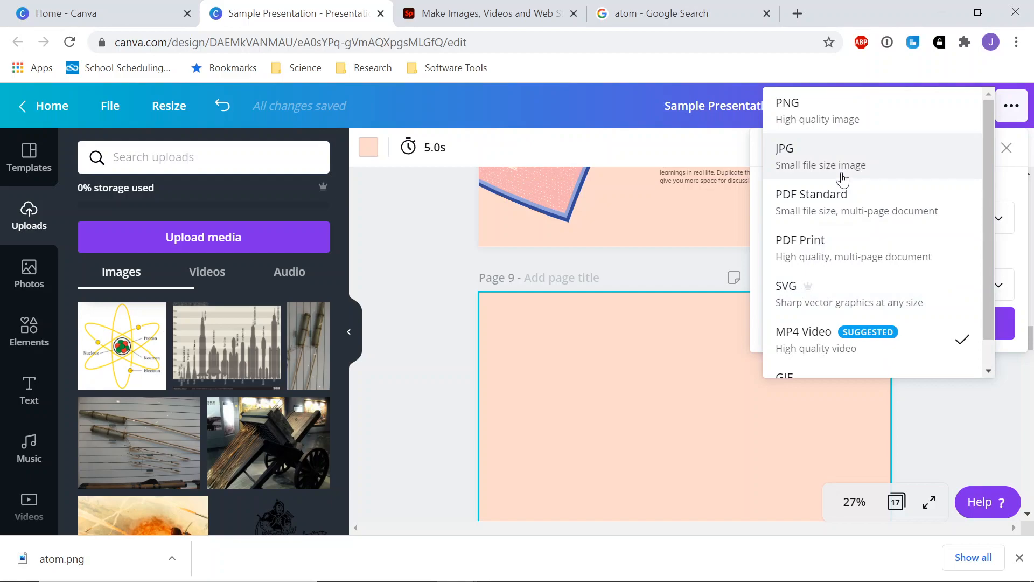
click(829, 119)
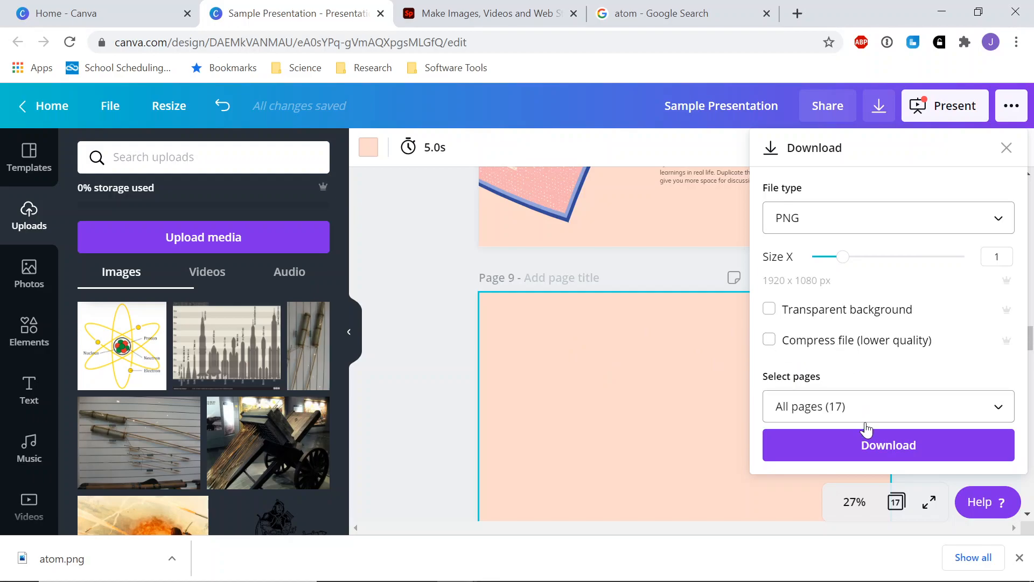
click(866, 448)
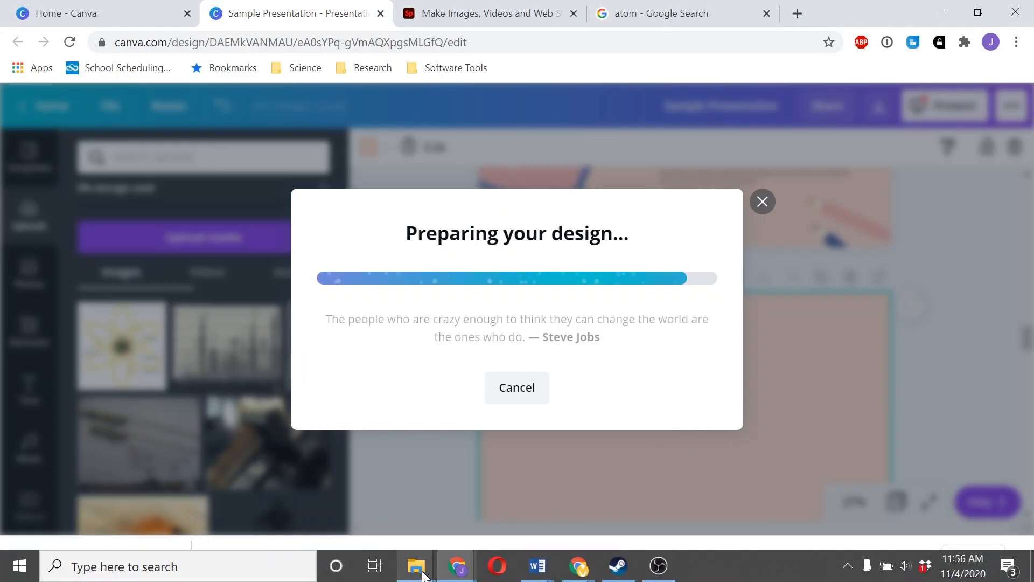
mouse_move(417, 565)
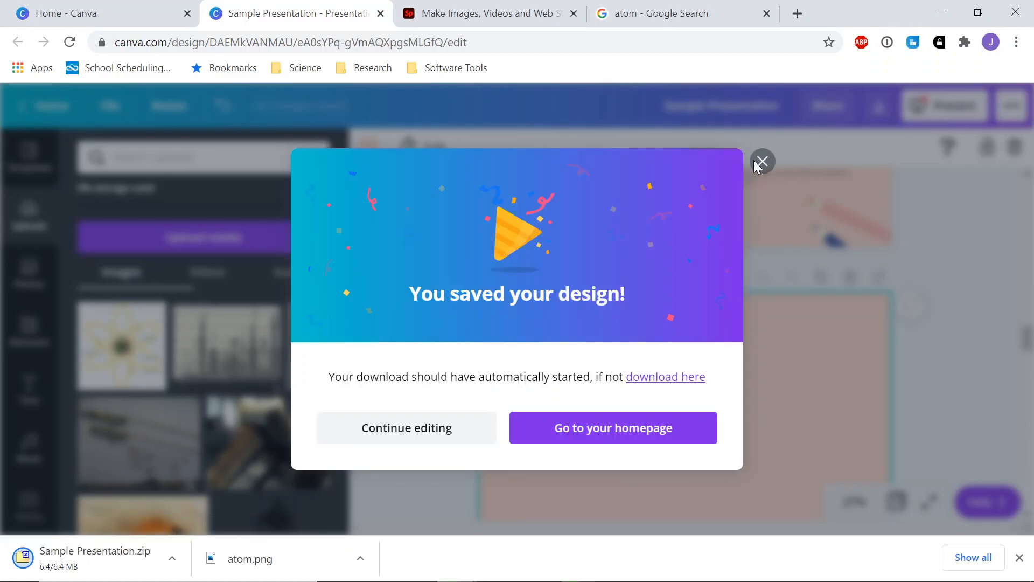
click(761, 162)
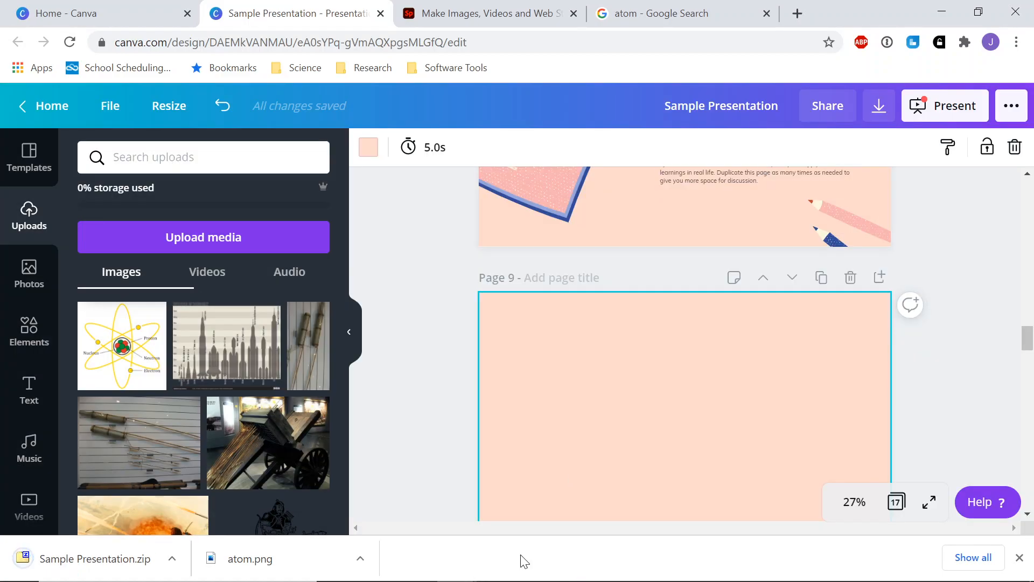
- Switch to File Explorer and open Sample Presentation.zip from the Downloads folder, keeping the Creative Cloud Files window open
click(430, 567)
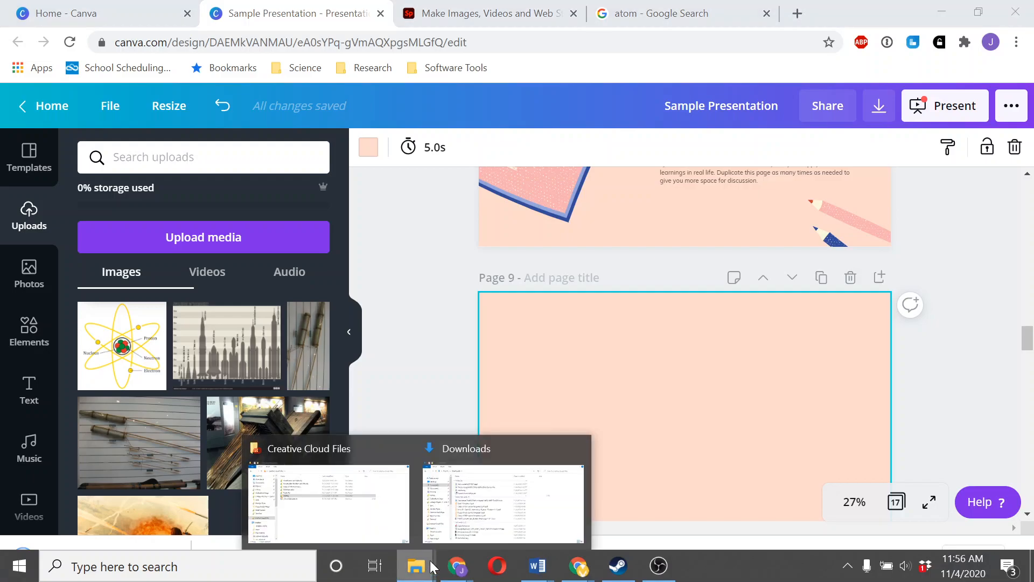
click(374, 507)
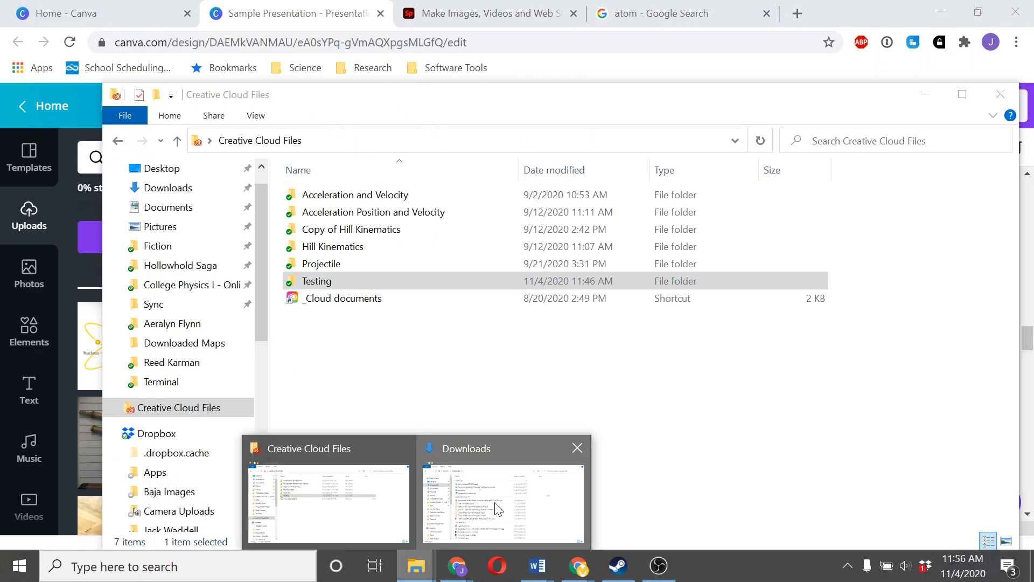
click(429, 415)
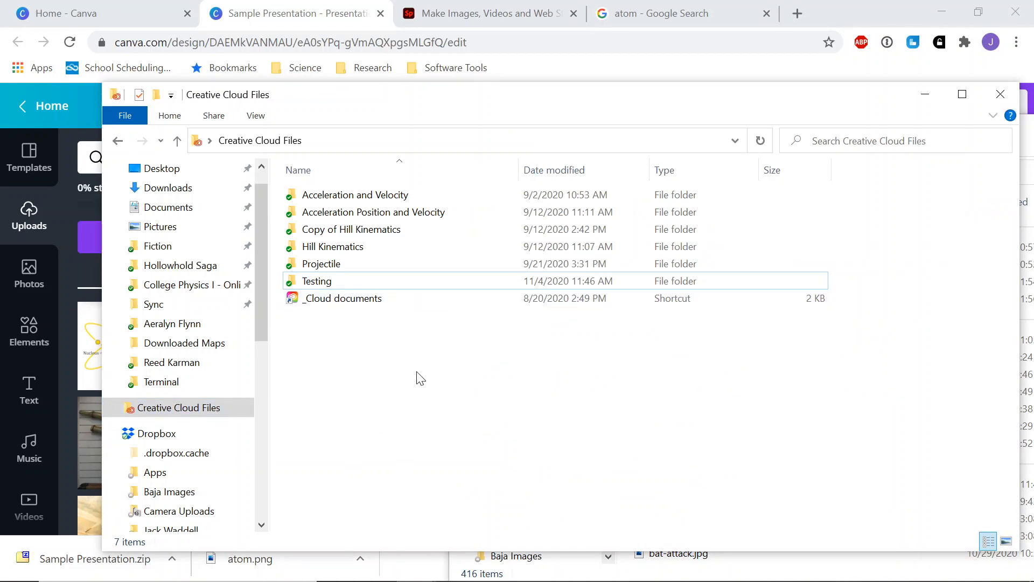
key(alt+Tab)
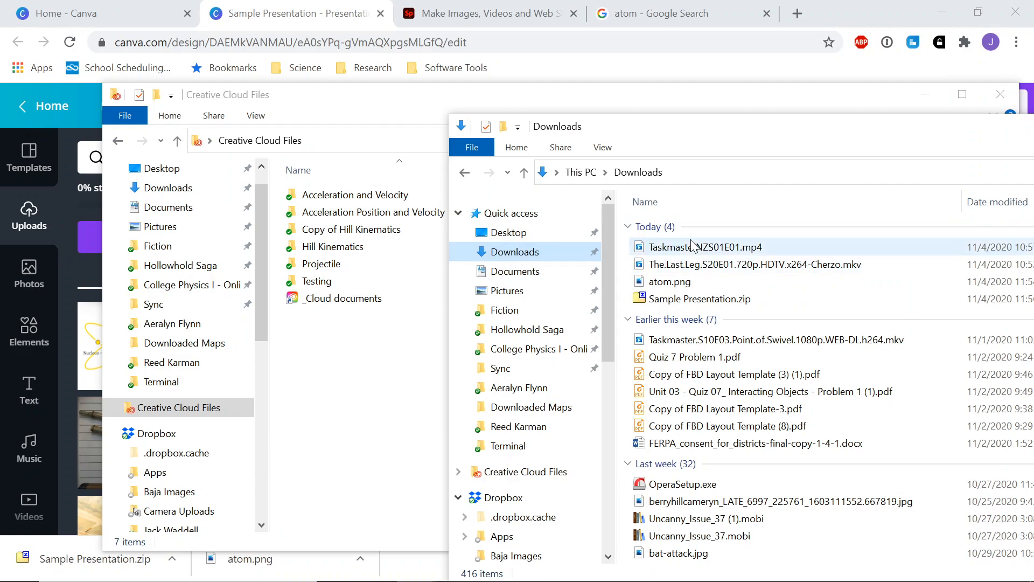
click(692, 300)
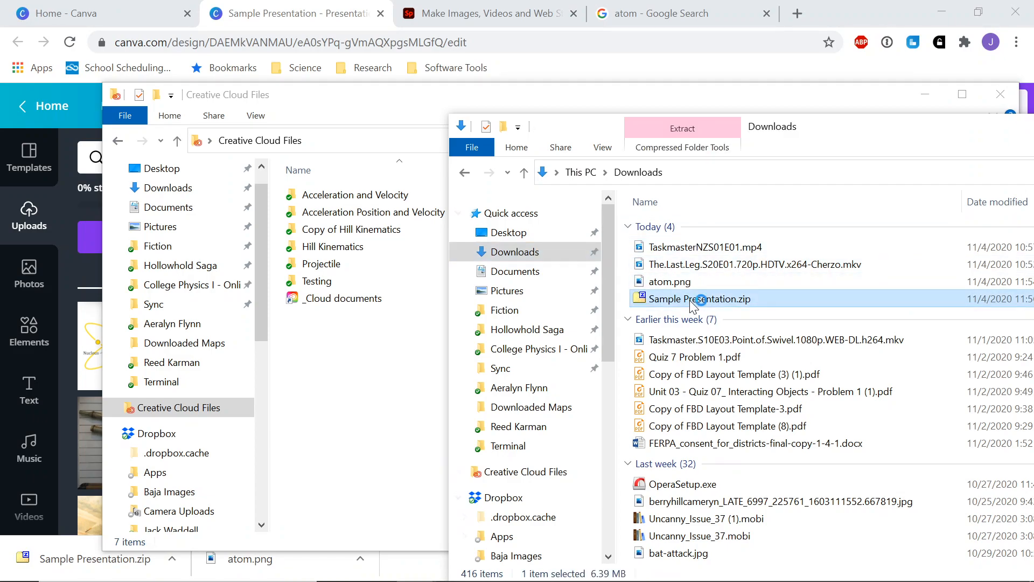
drag(442, 160, 668, 176)
- Open the Testing folder in Creative Cloud Files, delete everything in it, and move its window clear of the archive
click(372, 341)
double_click(315, 286)
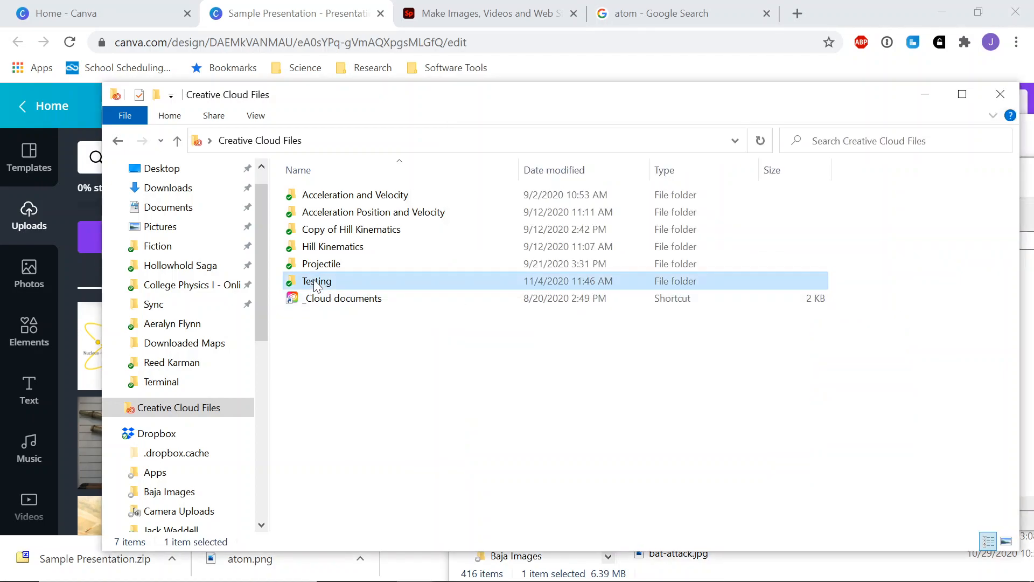
key(ctrl+a)
key(Delete)
drag(526, 92, 439, 160)
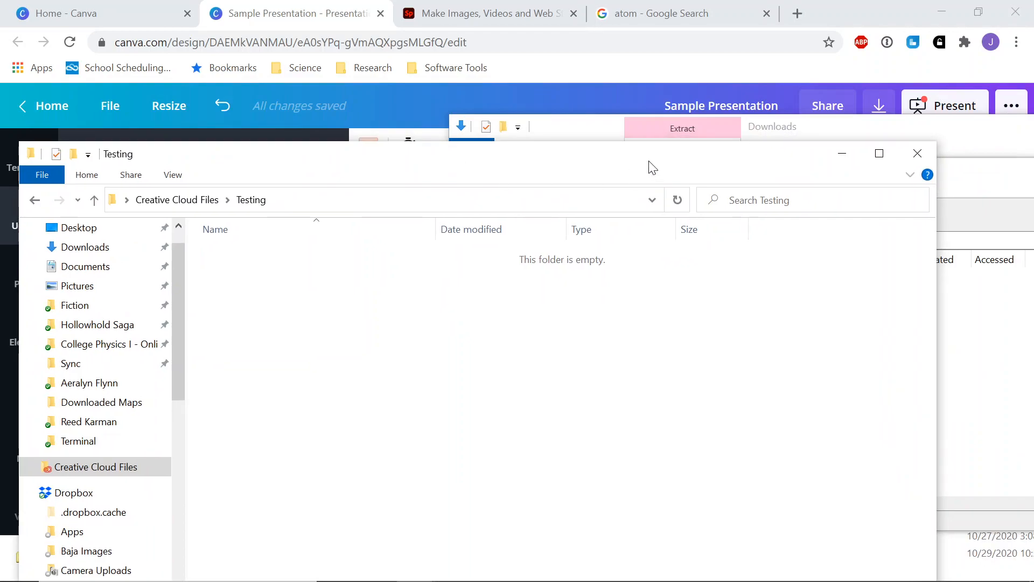
- Copy all the PNG page images from Sample Presentation.zip into the Testing folder and close the archive window
click(831, 130)
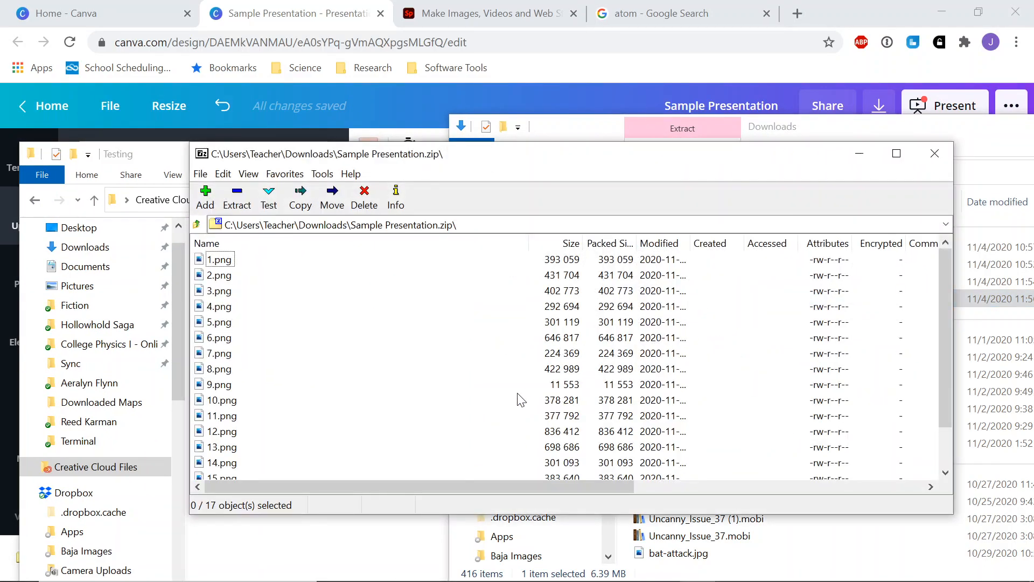
drag(493, 156, 799, 104)
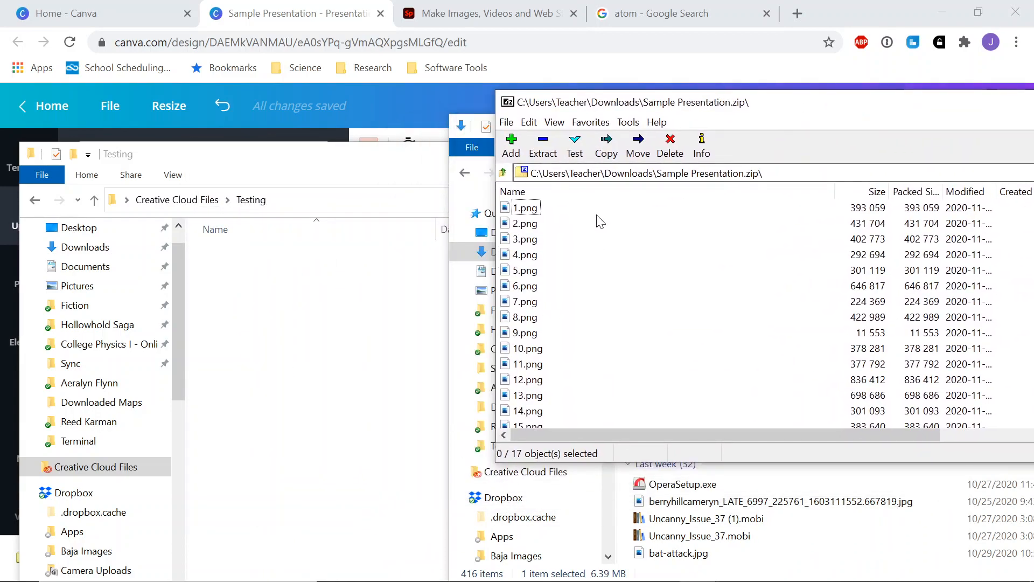
click(538, 214)
scroll(536, 393, down, 1)
key(ctrl+a)
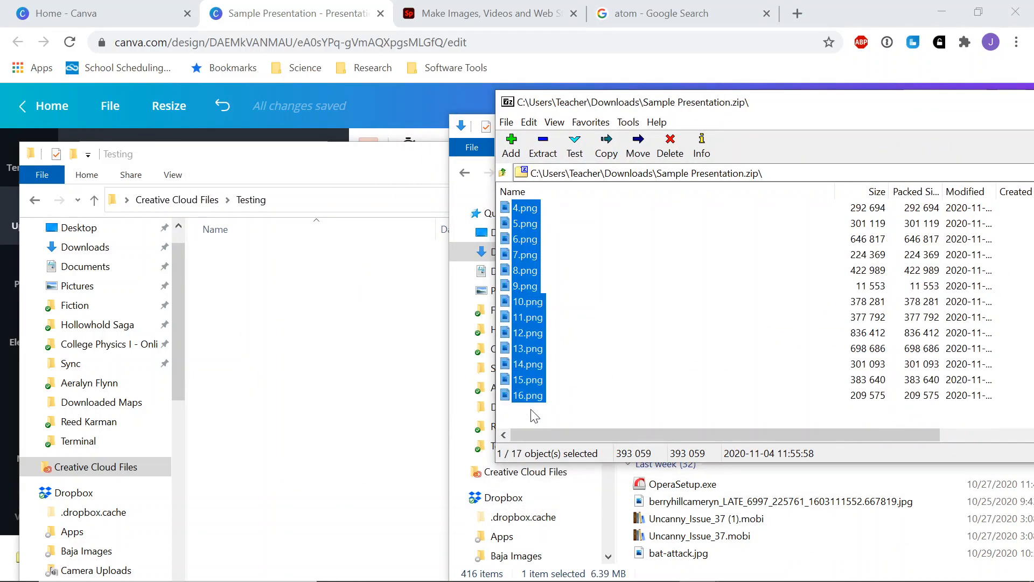
drag(527, 350, 323, 388)
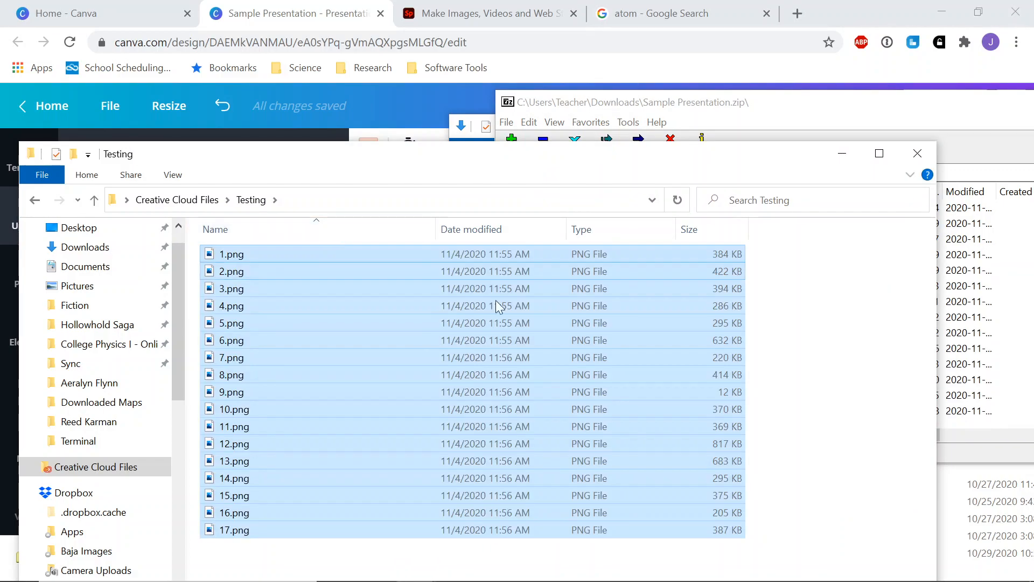
drag(932, 104, 522, 206)
click(835, 205)
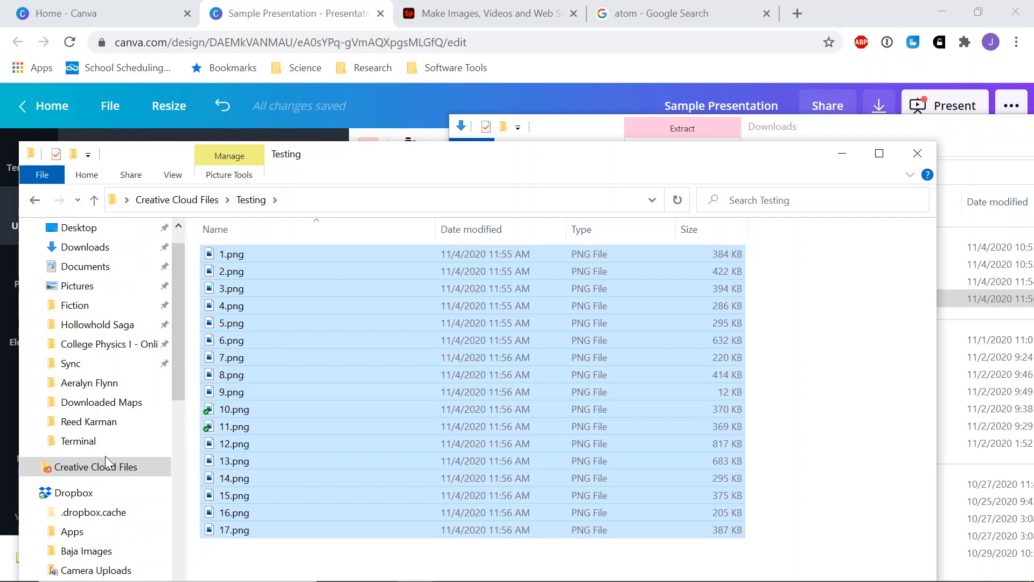
- Minimize the Testing folder window and switch to Adobe Spark in the browser
click(849, 158)
click(450, 2)
click(465, 13)
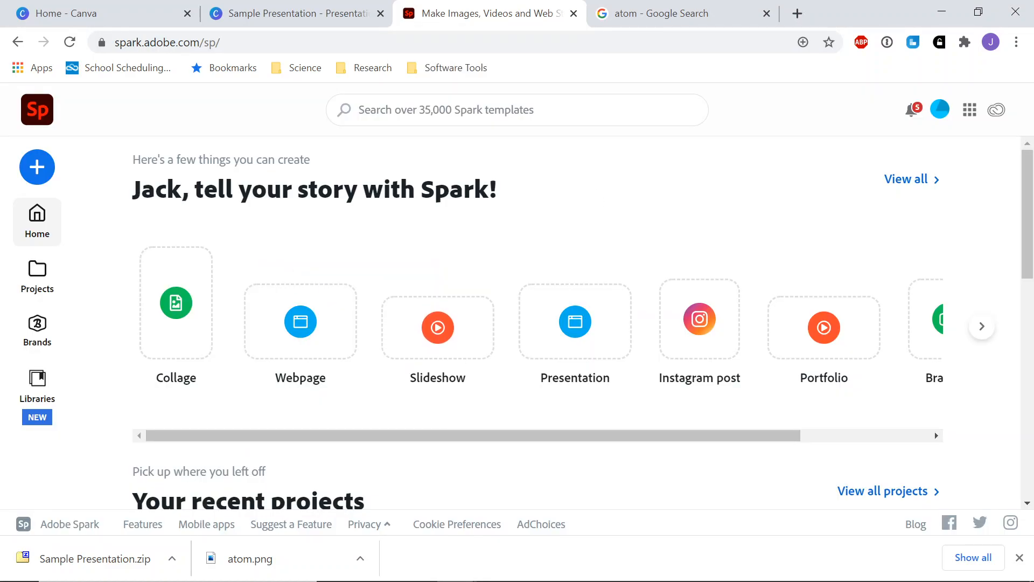
- Create a new slideshow video titled "Sample Presentation" from scratch and dismiss the quick tips
click(433, 320)
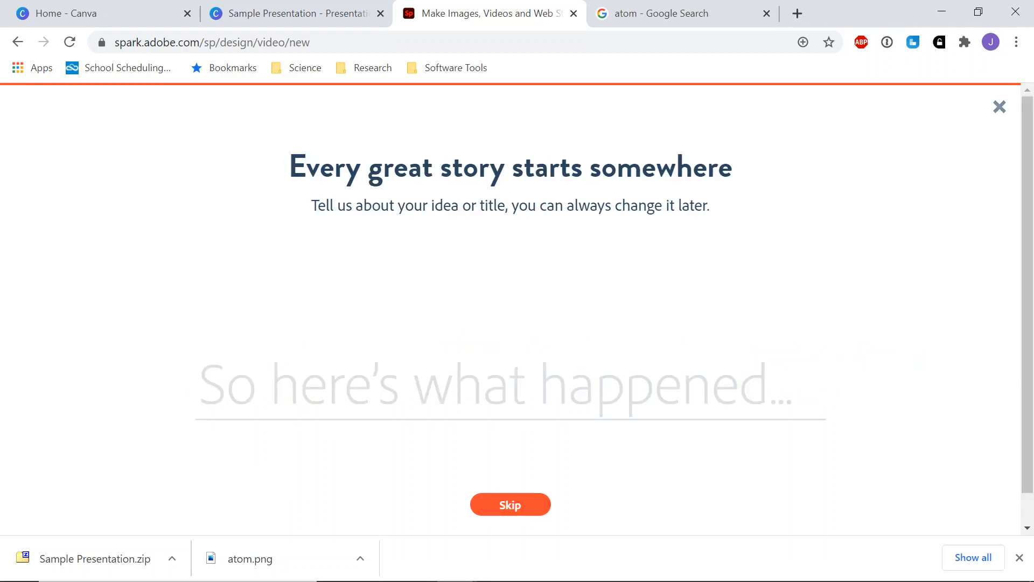
text(Sample P)
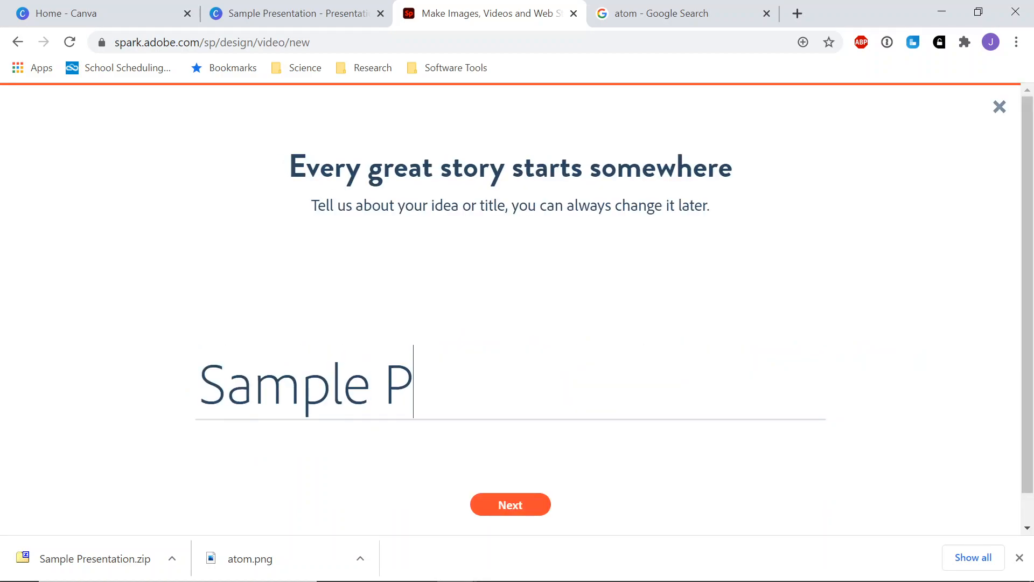
text(resentation)
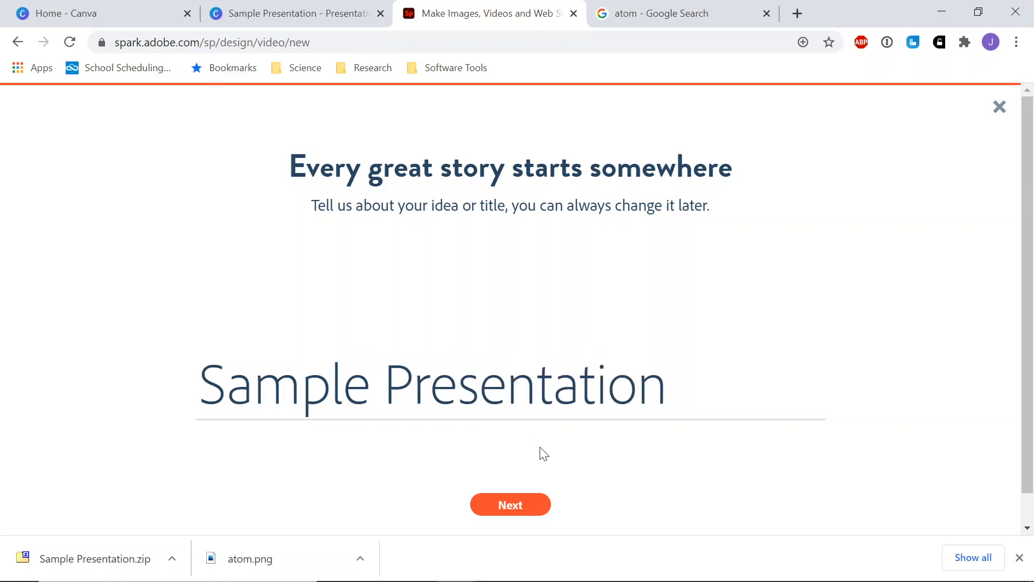
click(532, 505)
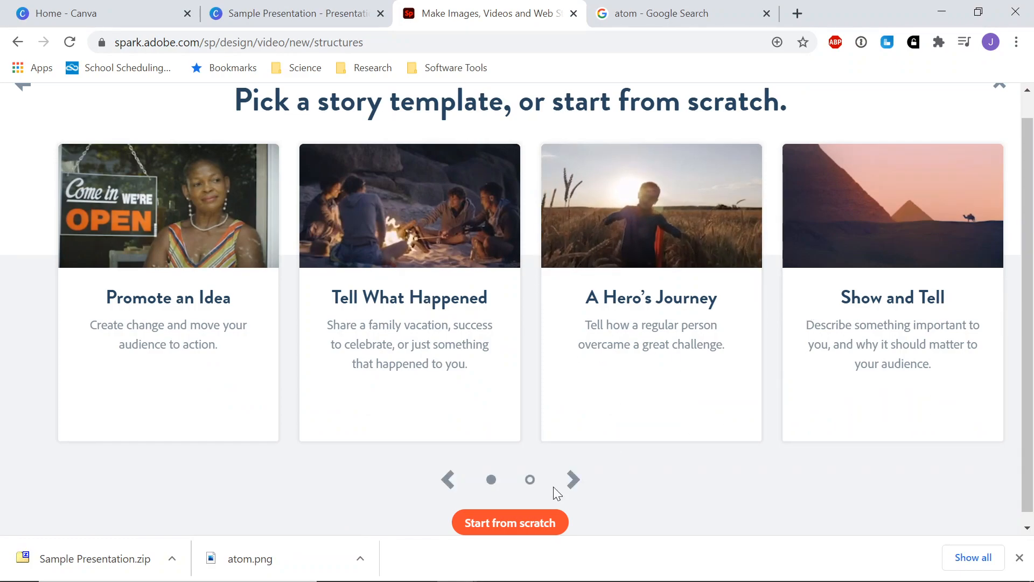
click(542, 525)
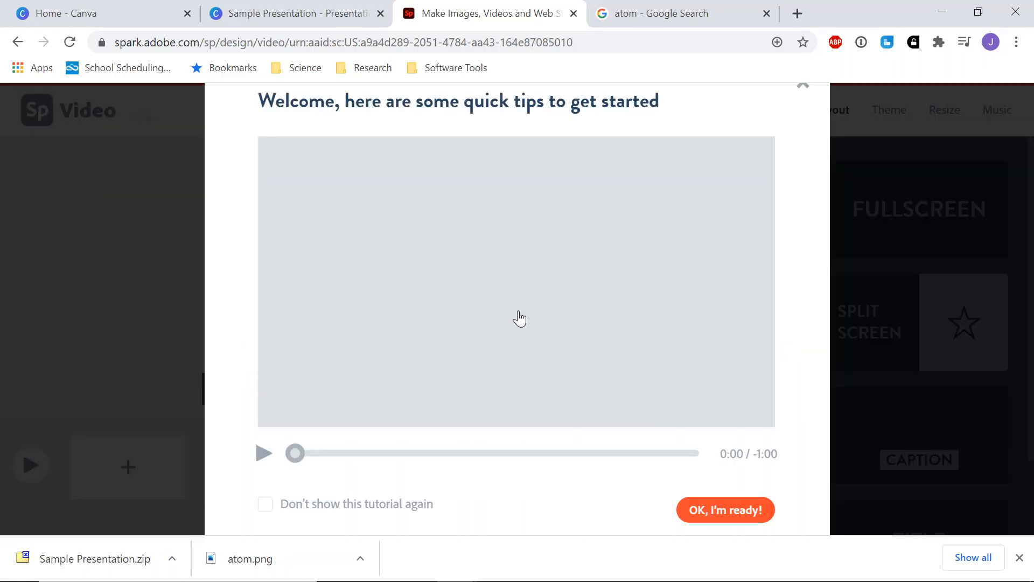
click(708, 517)
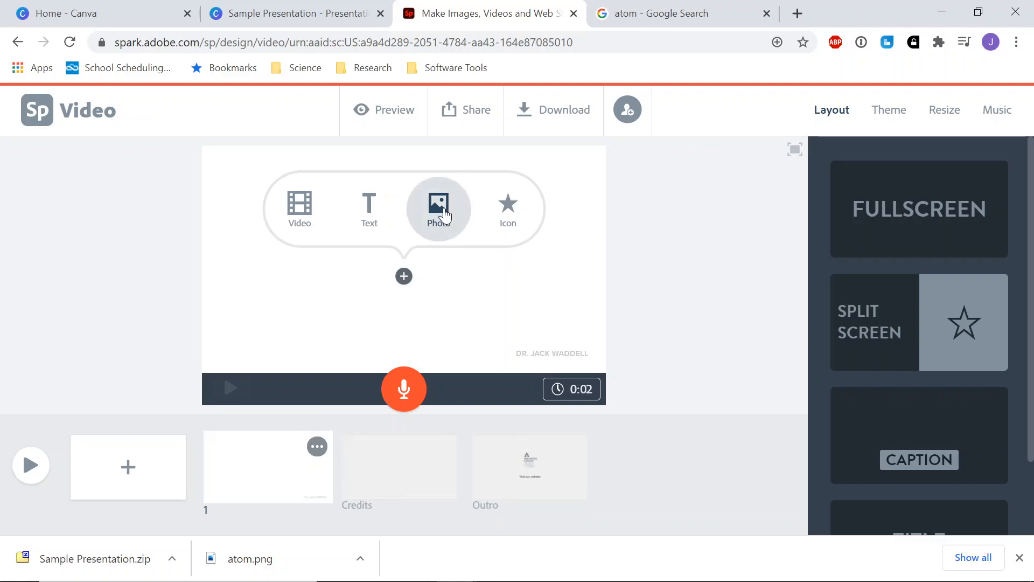
- Add the photo 1.png from the Creative Cloud Testing folder to the first slide
click(441, 215)
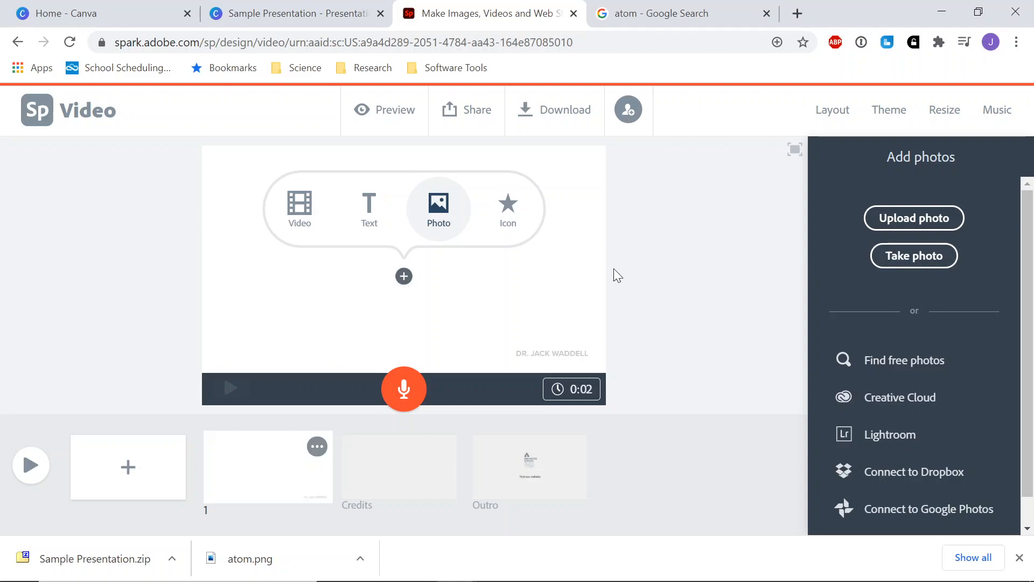
click(866, 408)
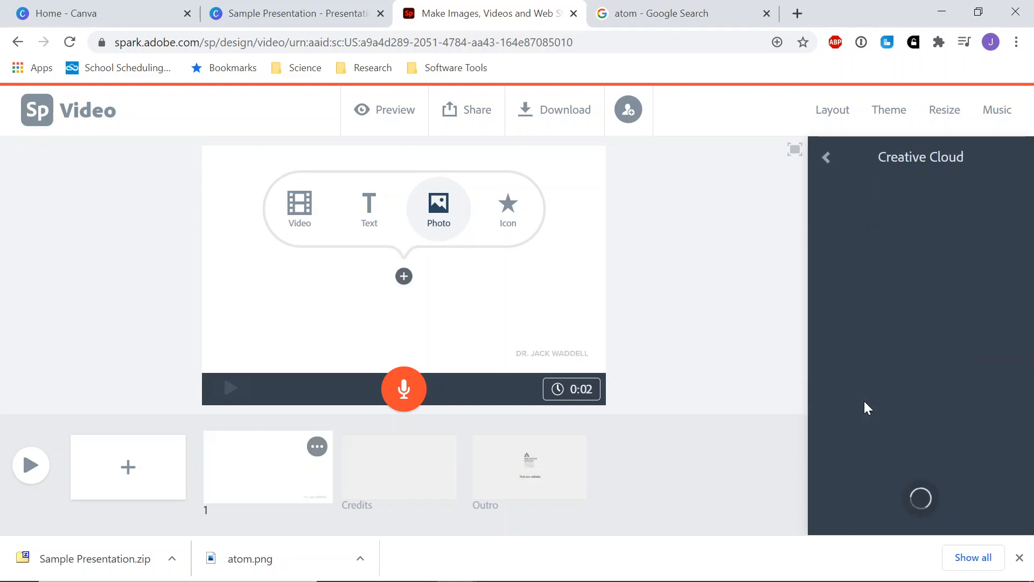
click(858, 387)
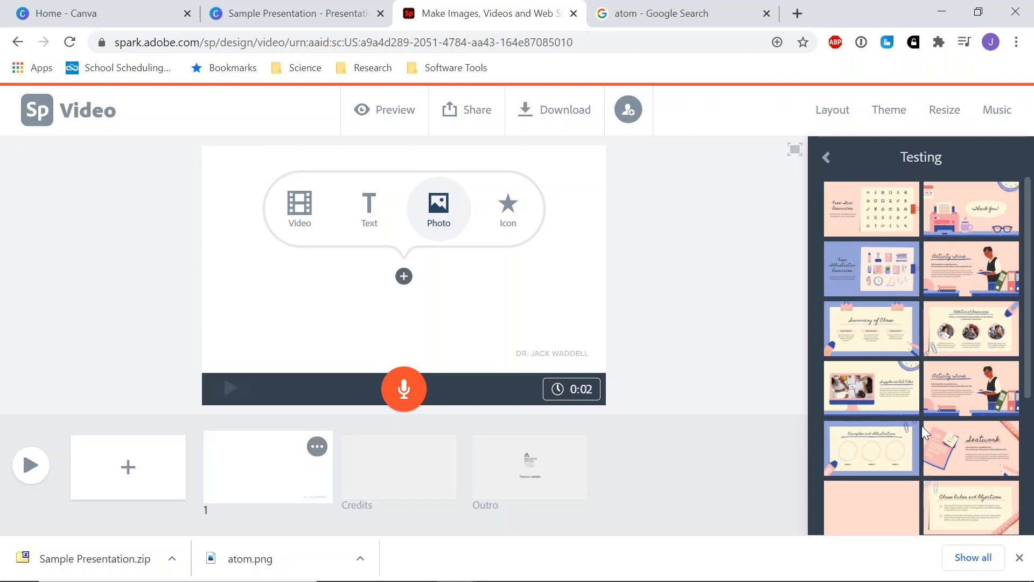
scroll(926, 428, down, 4)
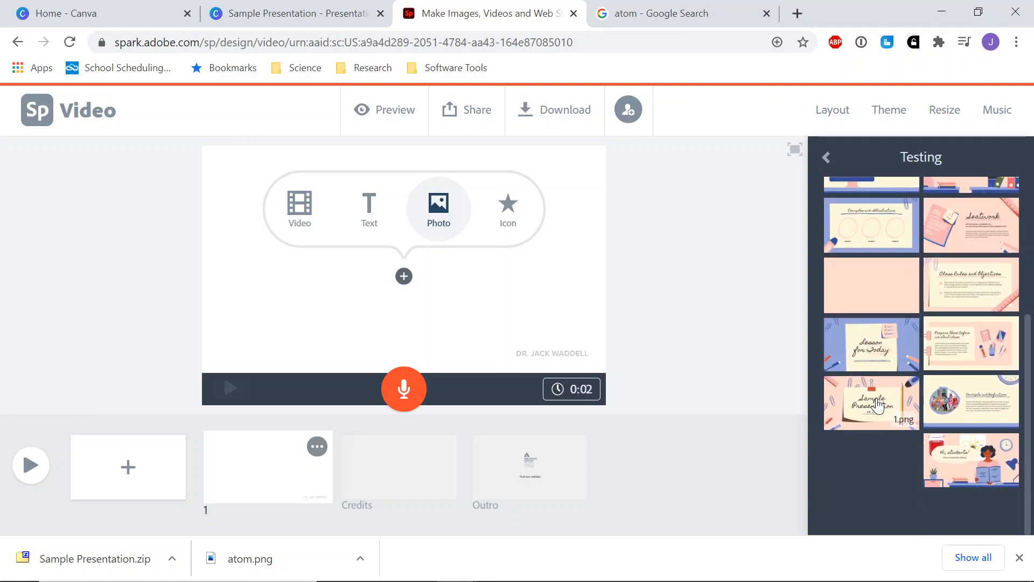
click(878, 406)
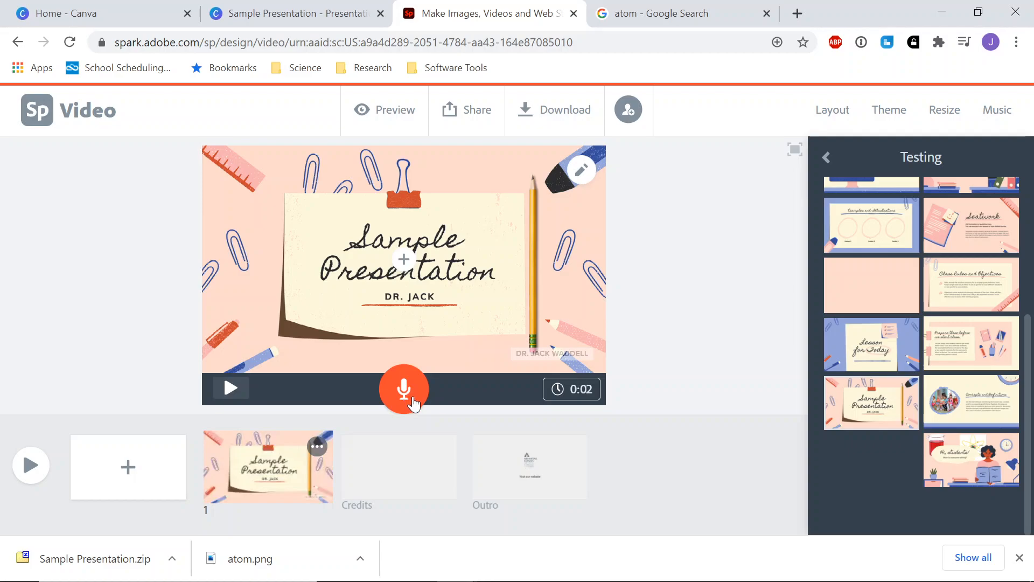
- Record about 5 seconds of voice narration on the first slide and play it back
click(404, 389)
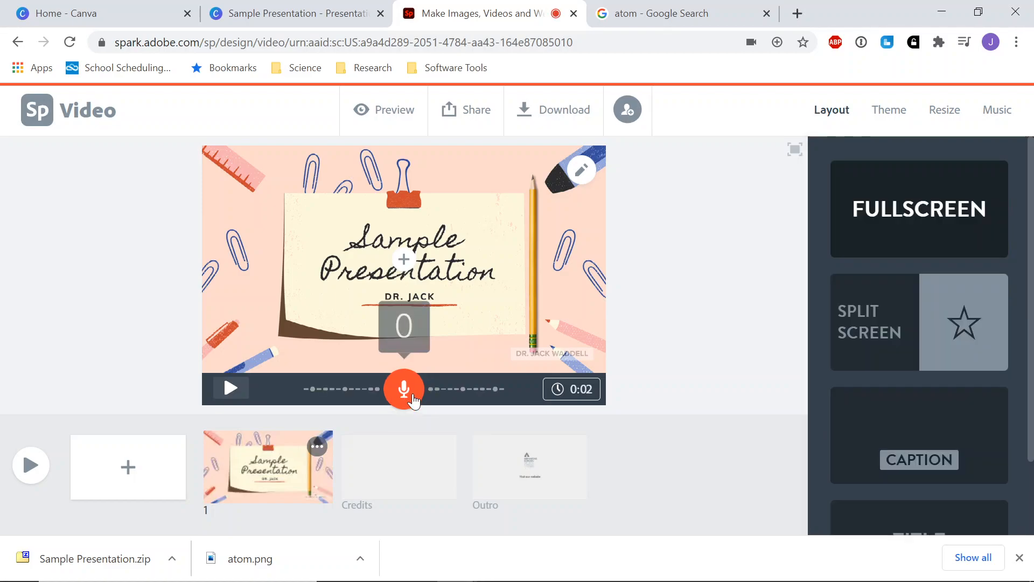
drag(413, 396, 417, 393)
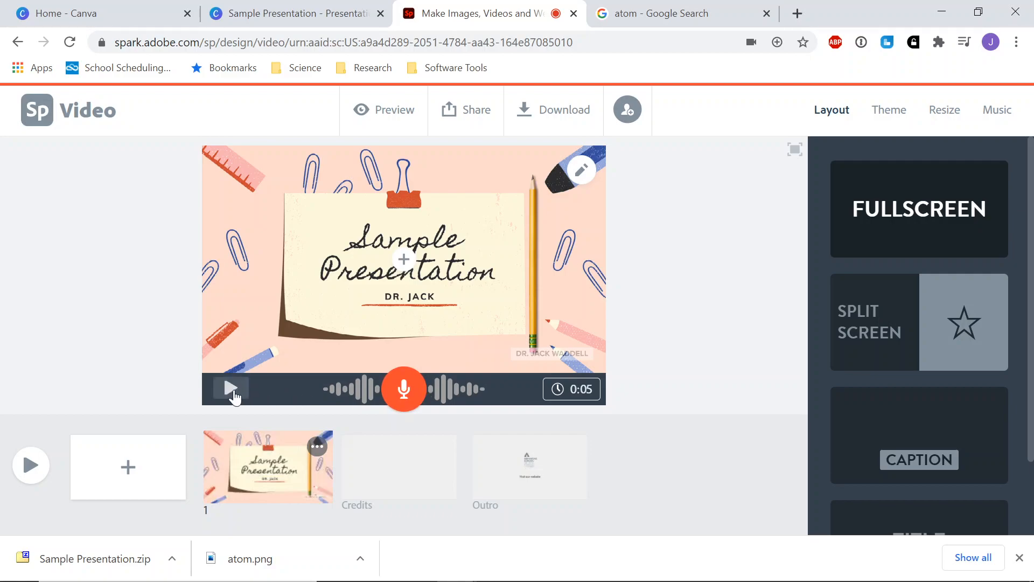
click(233, 395)
- Add a second slide with the "Prepare these before we start class" image from the Testing folder and record about 3 seconds of narration on it
click(137, 473)
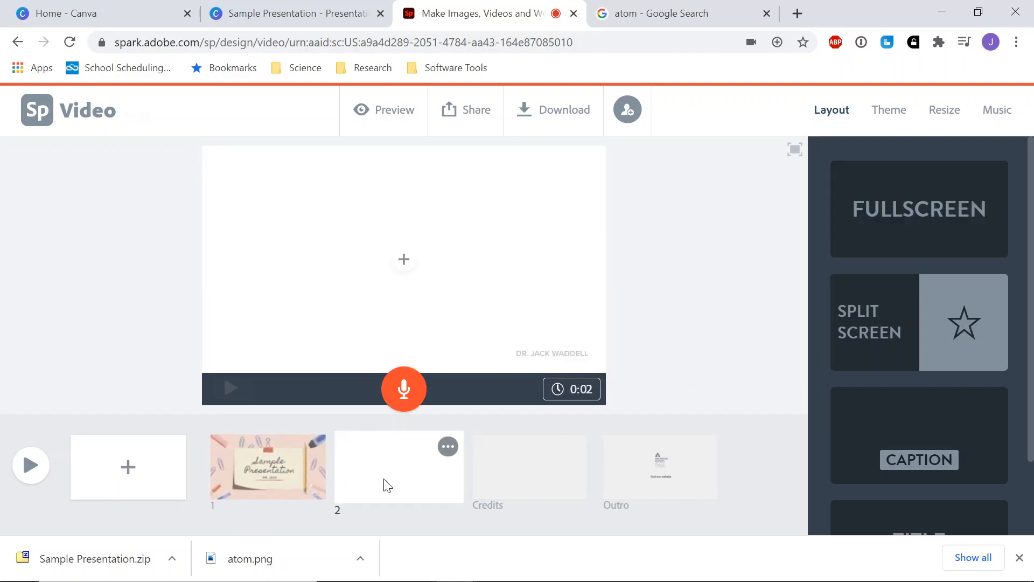
click(403, 277)
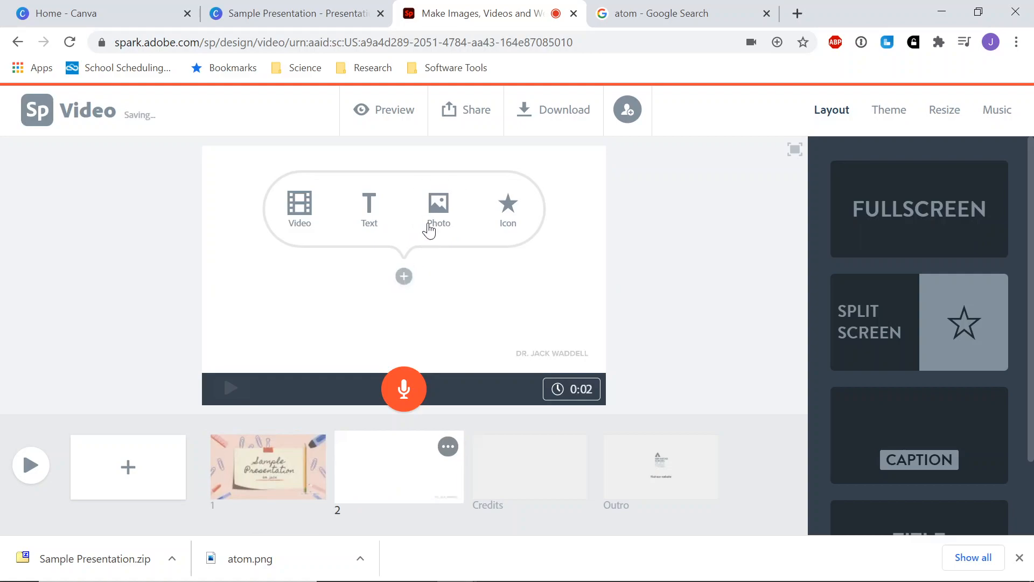
click(432, 227)
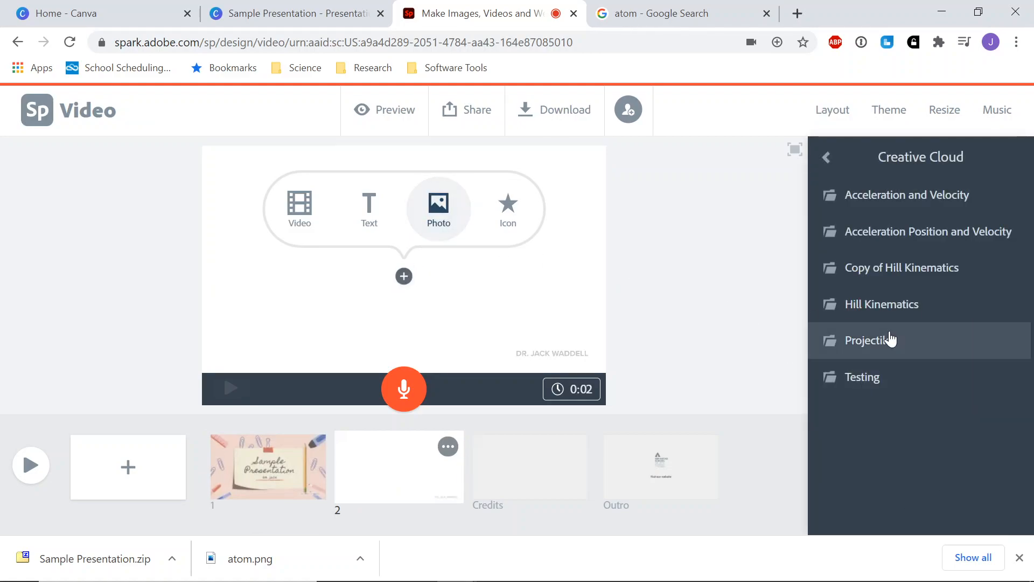
click(866, 379)
scroll(948, 388, down, 5)
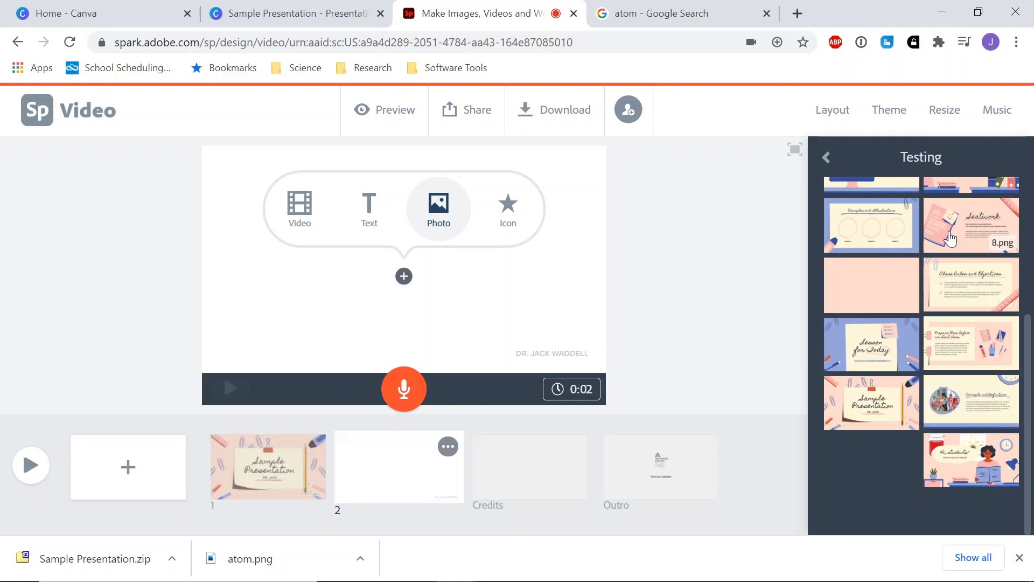
scroll(887, 295, up, 2)
scroll(887, 296, up, 1)
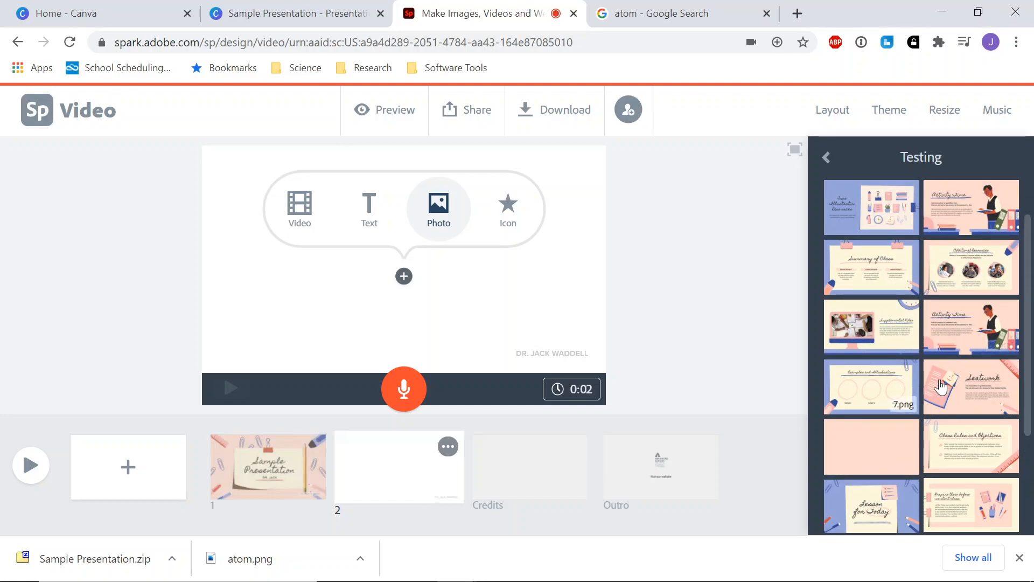
scroll(953, 269, up, 1)
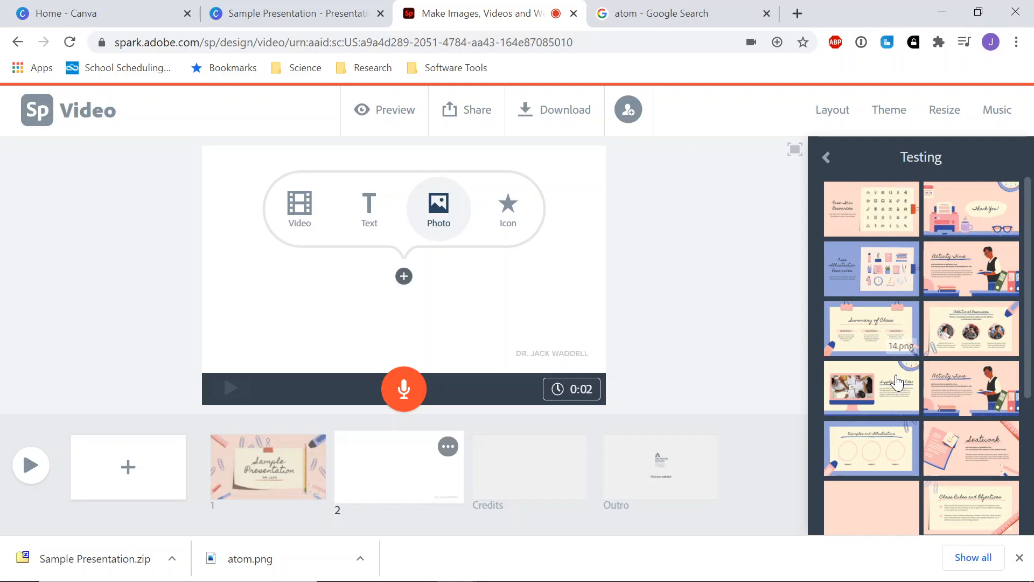
scroll(909, 458, down, 3)
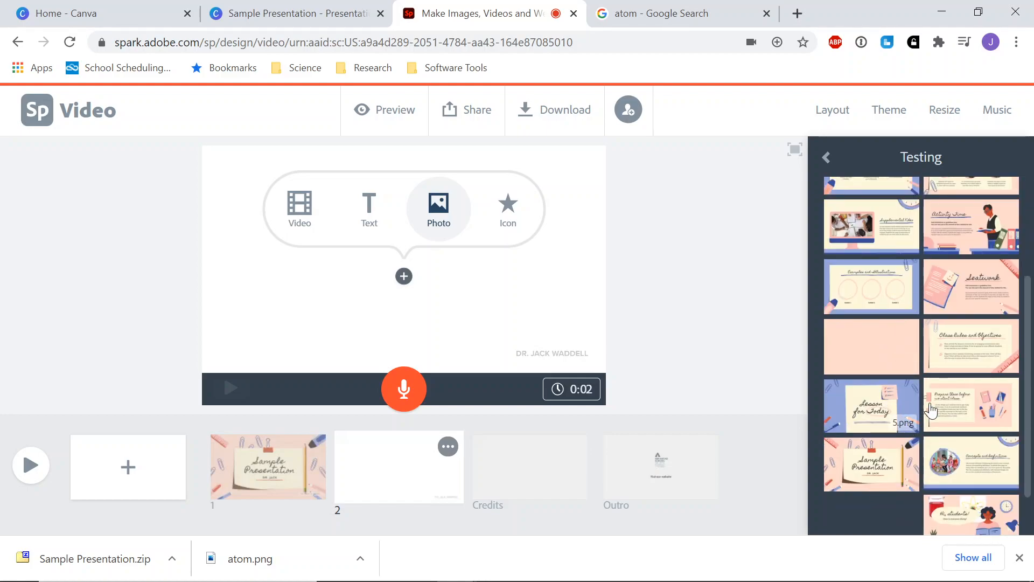
click(973, 418)
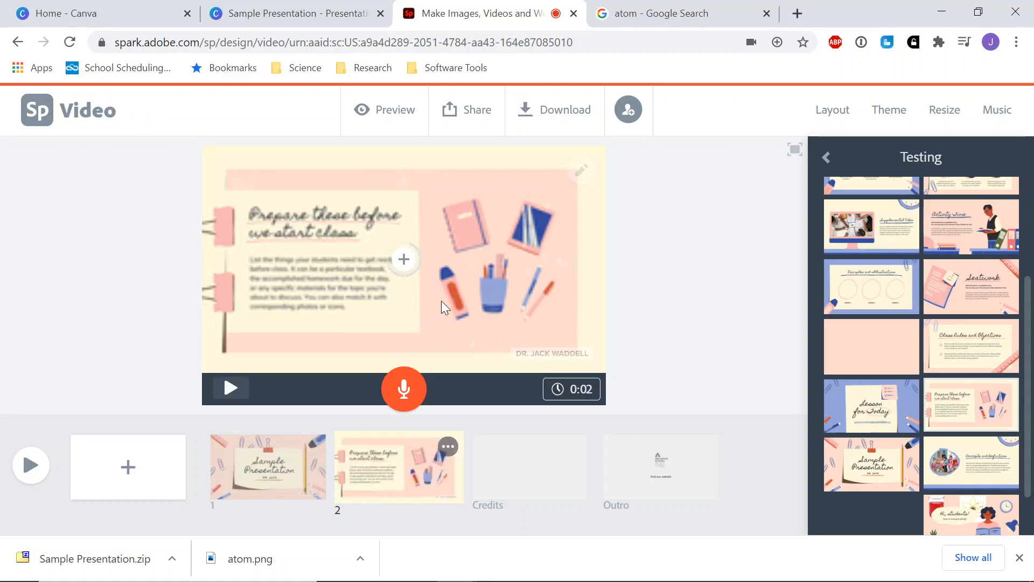
click(401, 384)
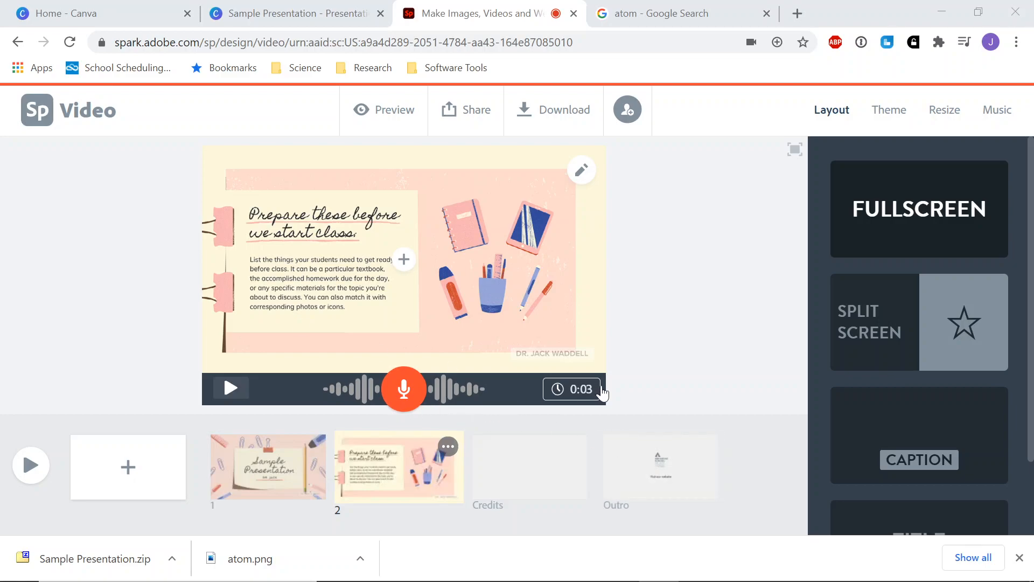
- Review the Credits and Outro slides and return to the first slide
click(503, 458)
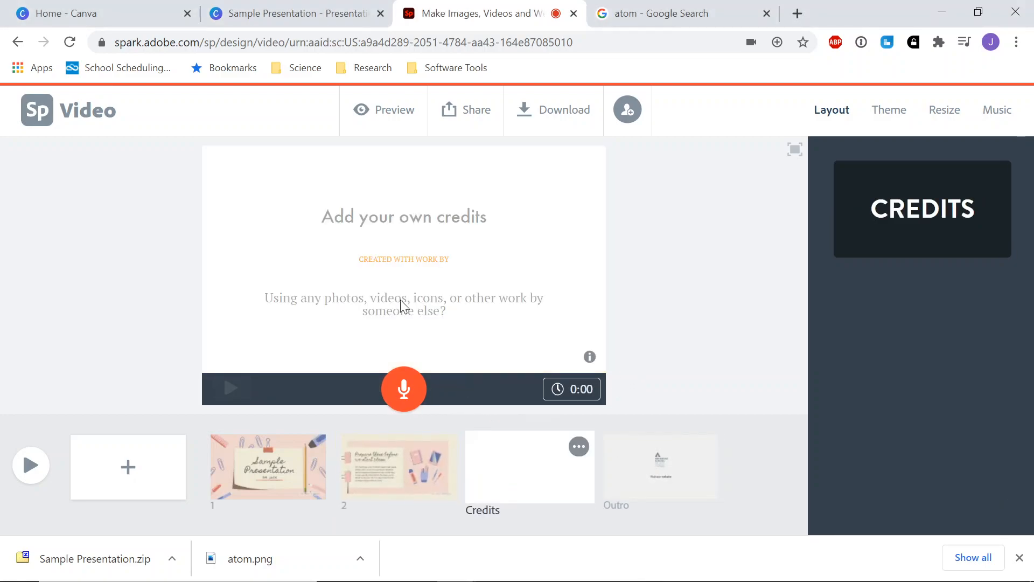
click(658, 469)
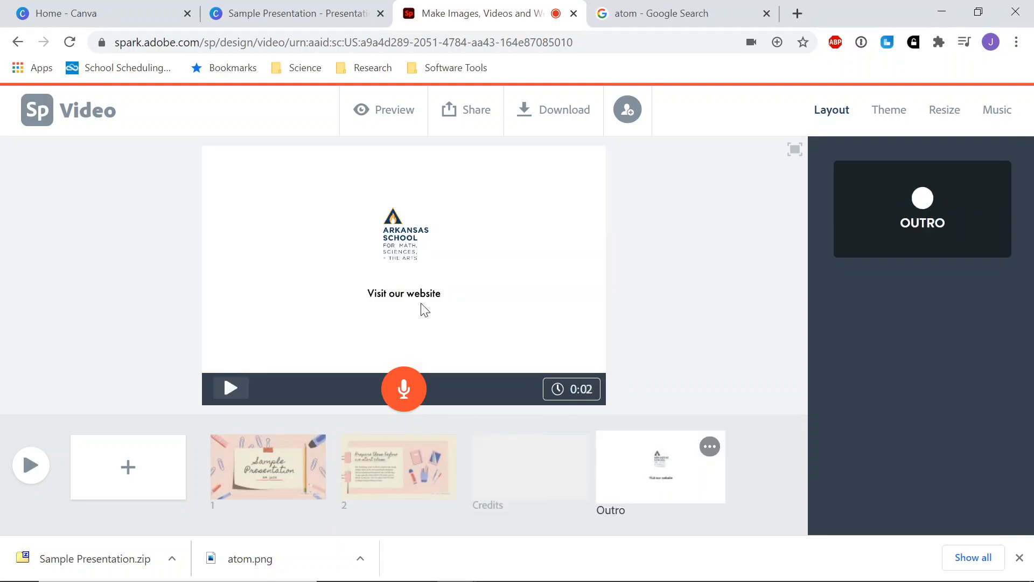
click(524, 471)
click(405, 469)
click(293, 470)
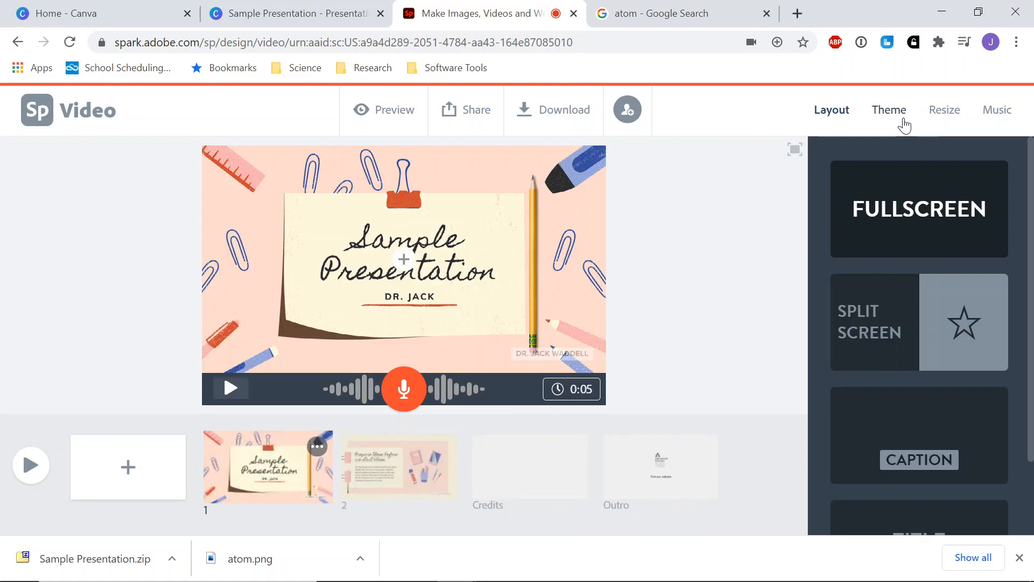
- Browse the background music tracks, lower the music volume slightly, and return to the layout options
click(1004, 113)
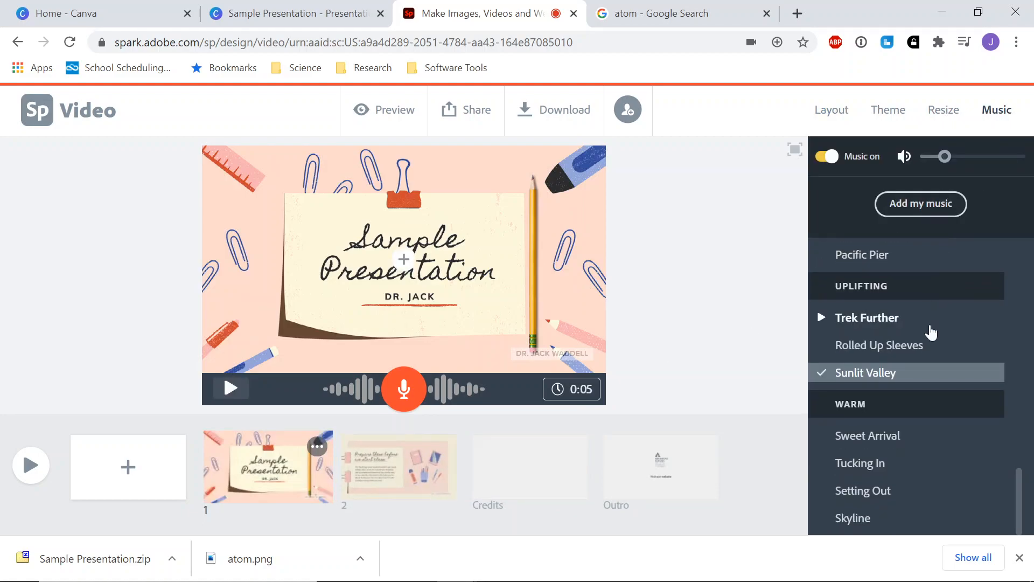
scroll(929, 330, up, 10)
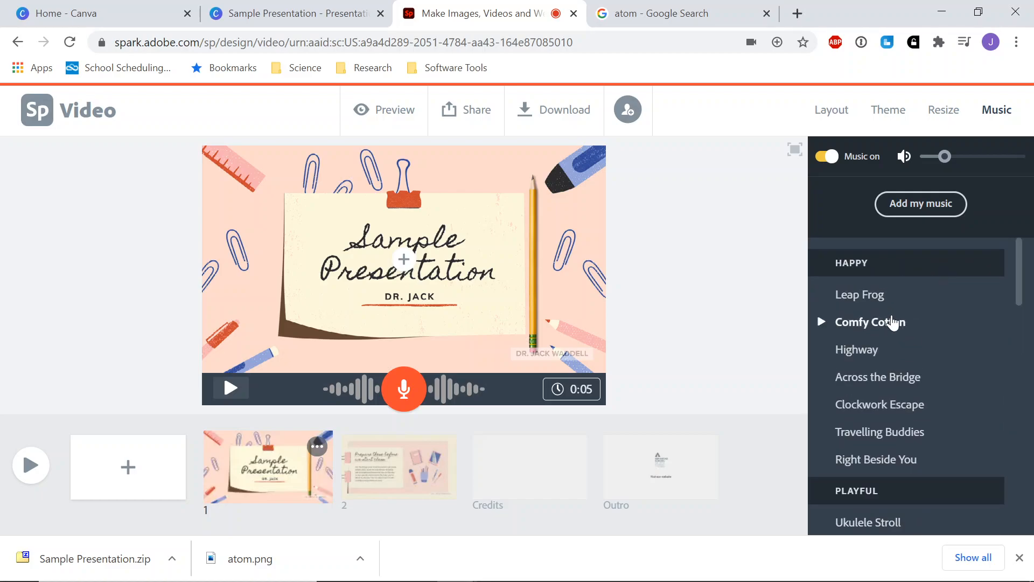
scroll(908, 390, down, 5)
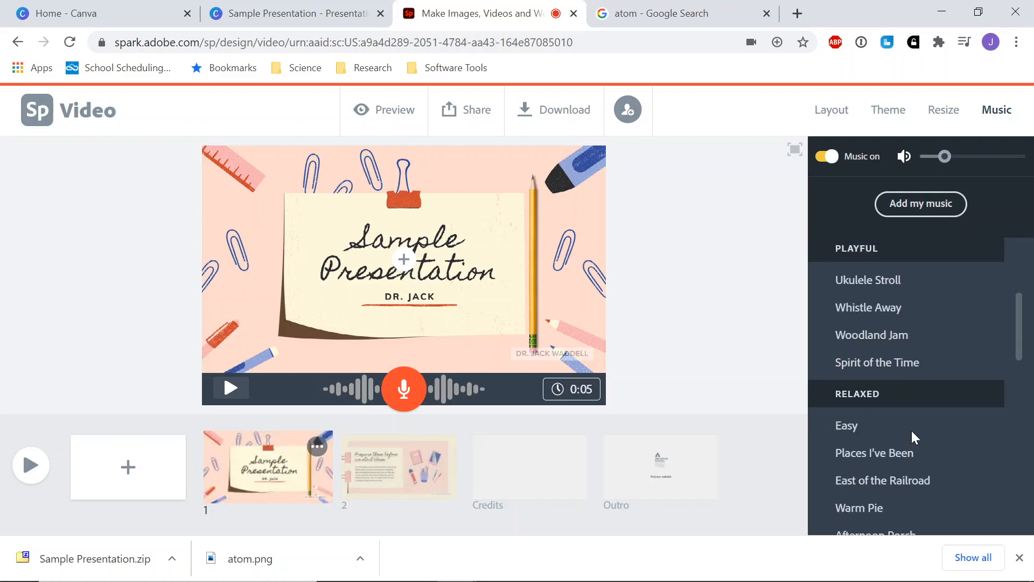
scroll(907, 425, up, 2)
scroll(905, 395, up, 3)
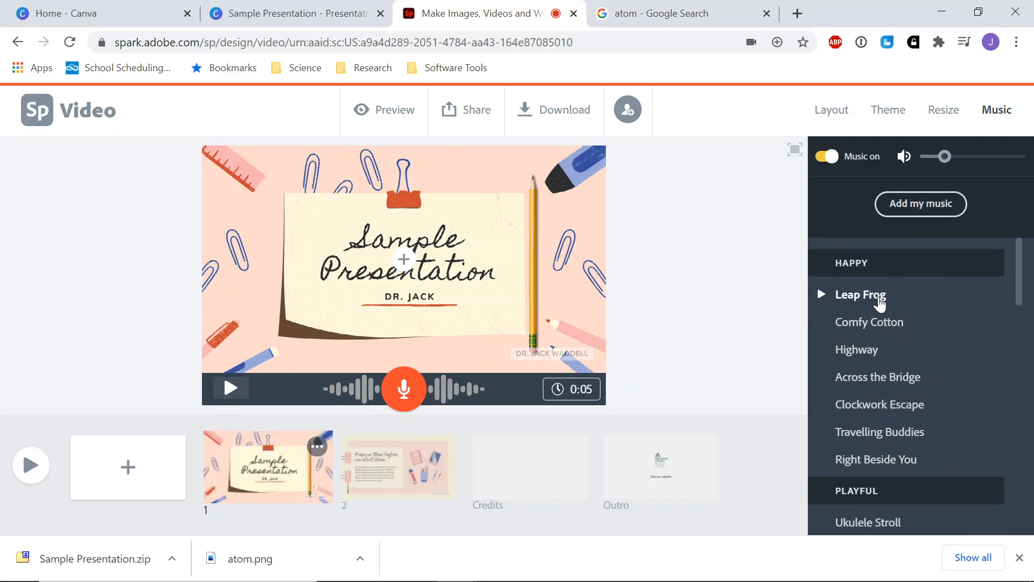
drag(947, 162, 942, 161)
scroll(953, 390, down, 5)
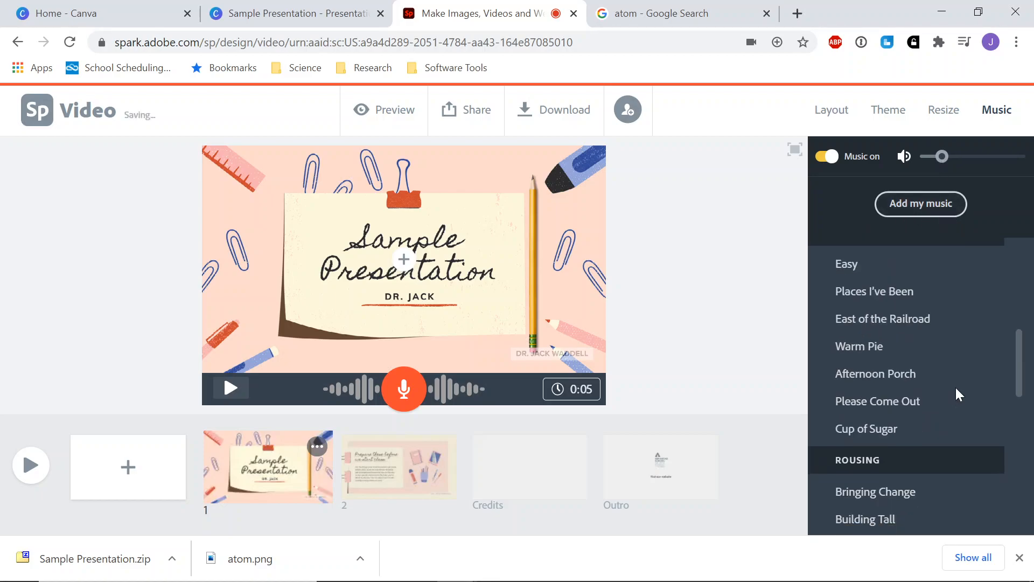
scroll(956, 391, down, 10)
scroll(942, 383, up, 15)
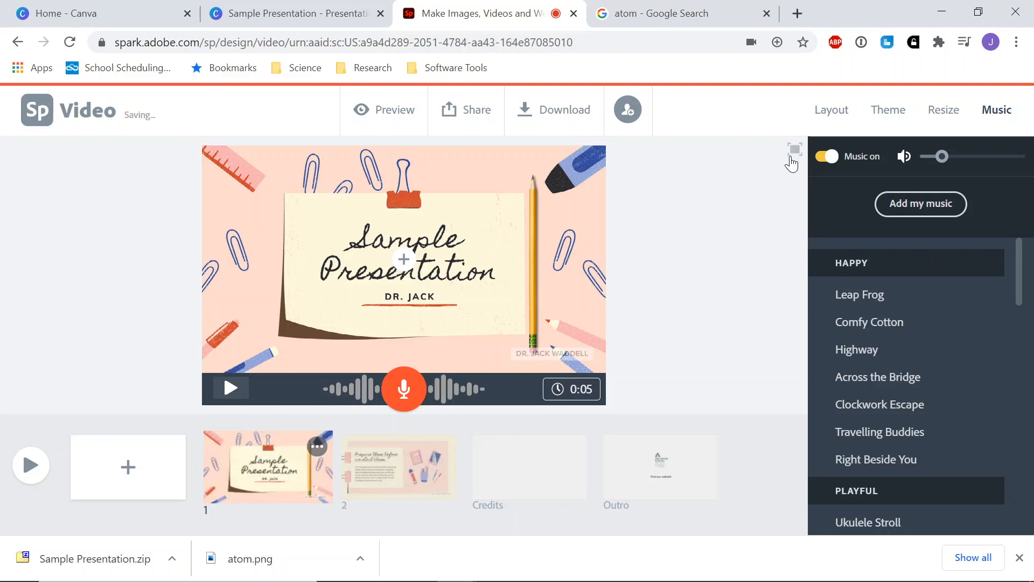
click(828, 109)
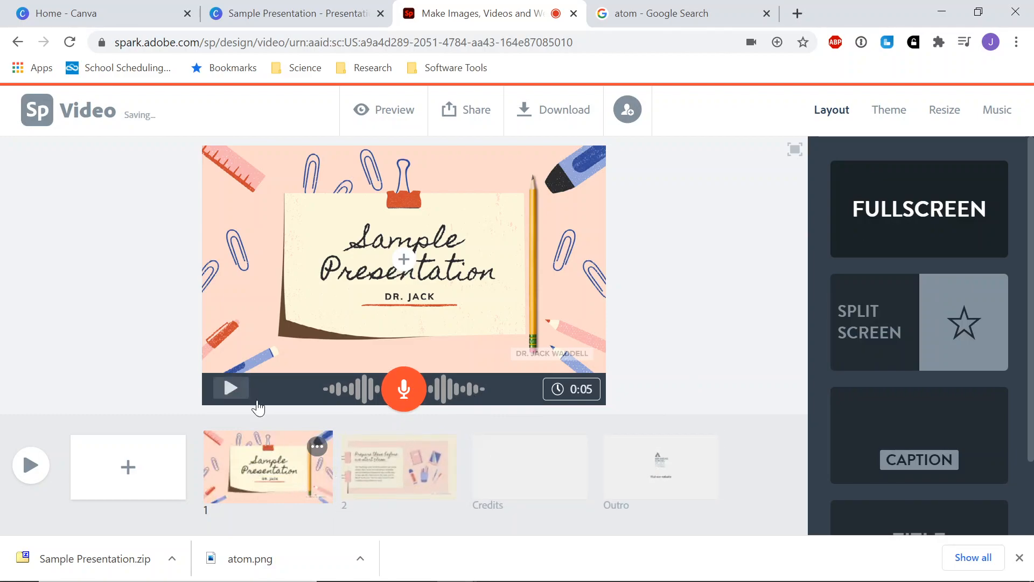
- Try to download the slideshow video and dismiss the notice
click(540, 111)
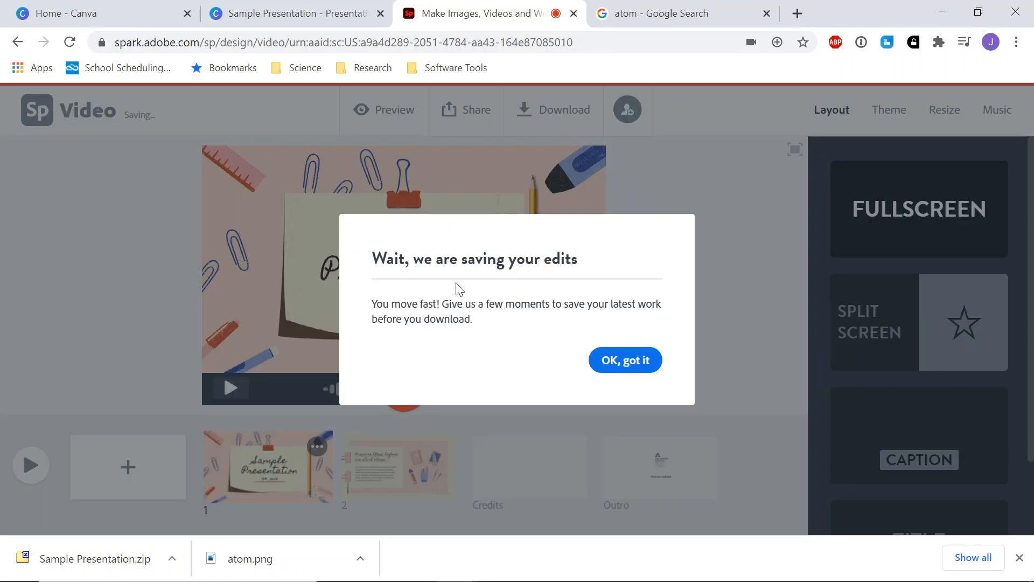
click(635, 365)
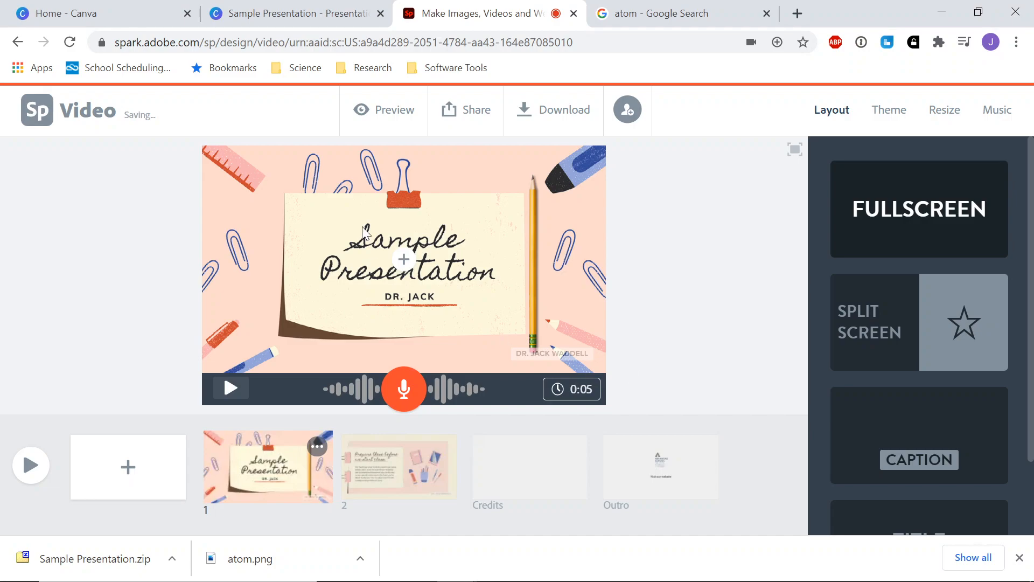